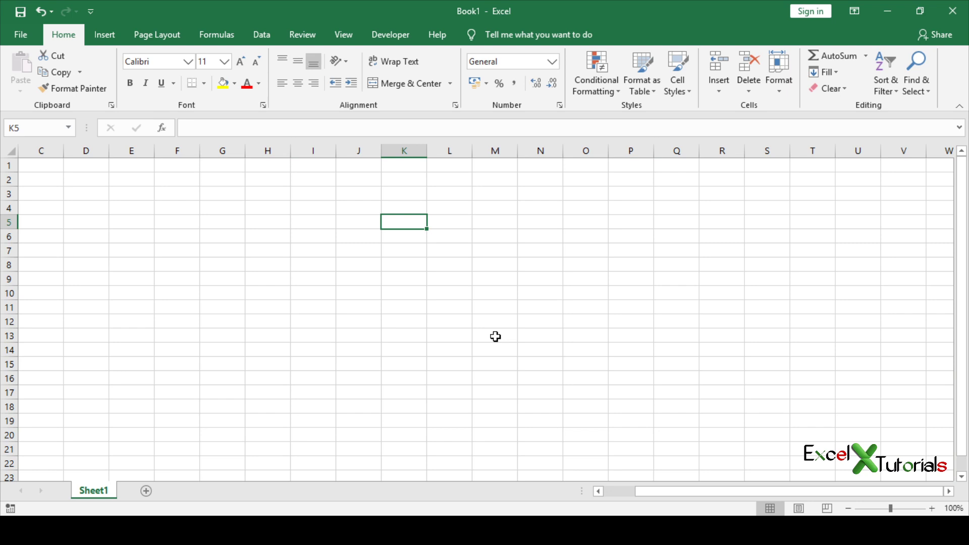
Step: Enter the headers Month in G4 and Qty in H4
key("Down")
key("Down")
key("Down")
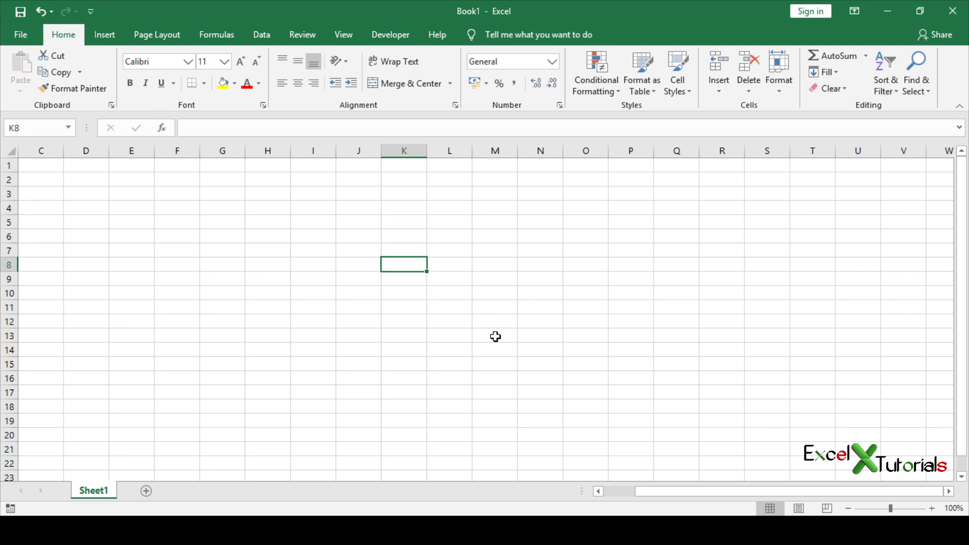
key("Up")
key("Up")
key("Left")
key("Left")
key("Left")
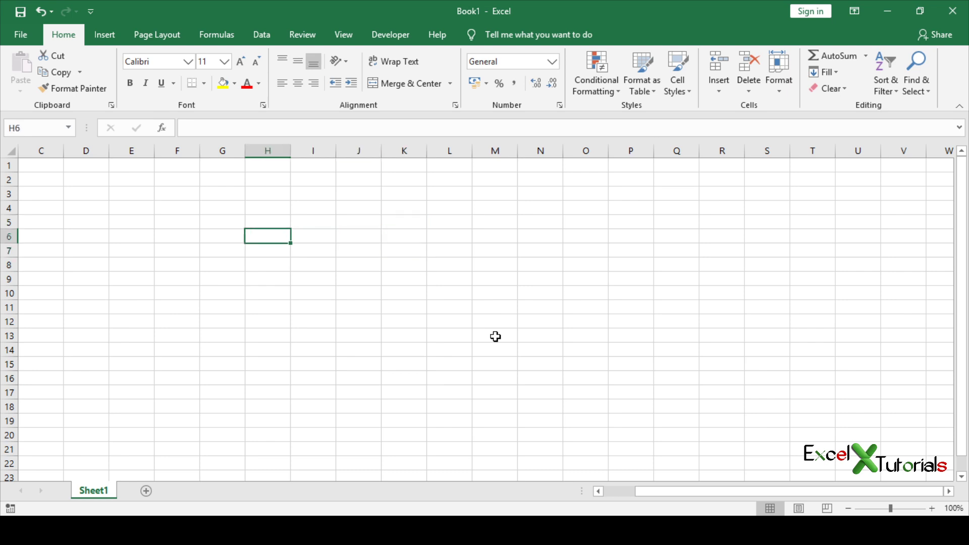
key("Left")
key("Up")
key("Up")
type("Mo")
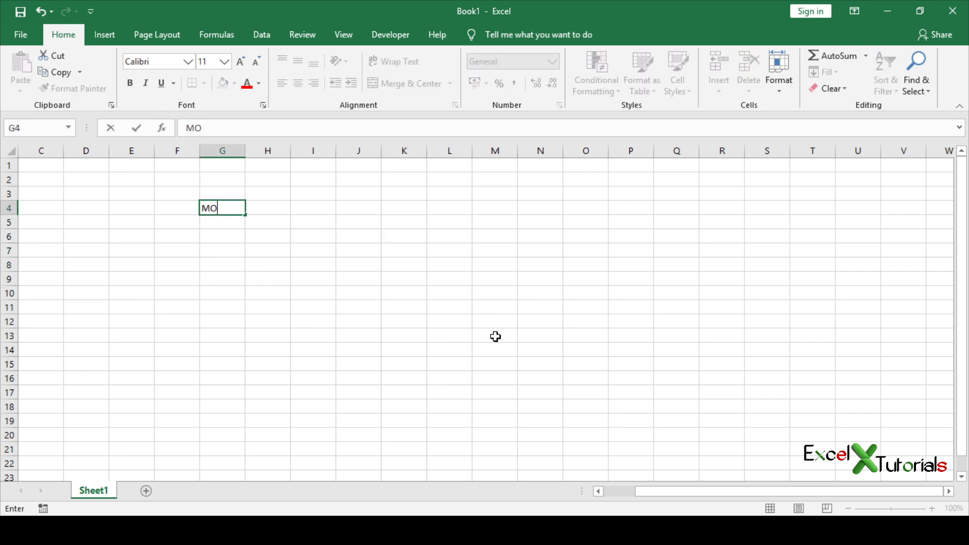
type("nth")
key("Return")
key("Up")
key("Right")
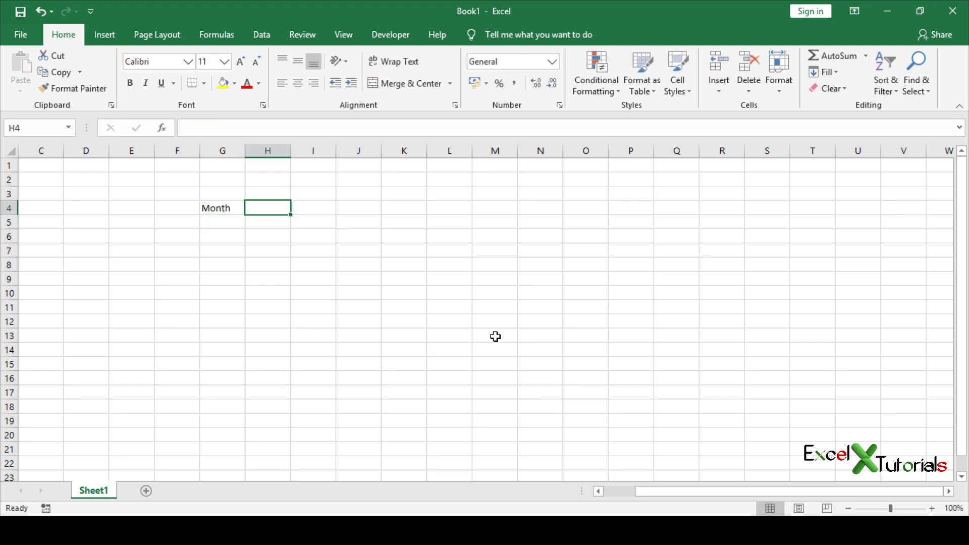
type("Qty")
key("Return")
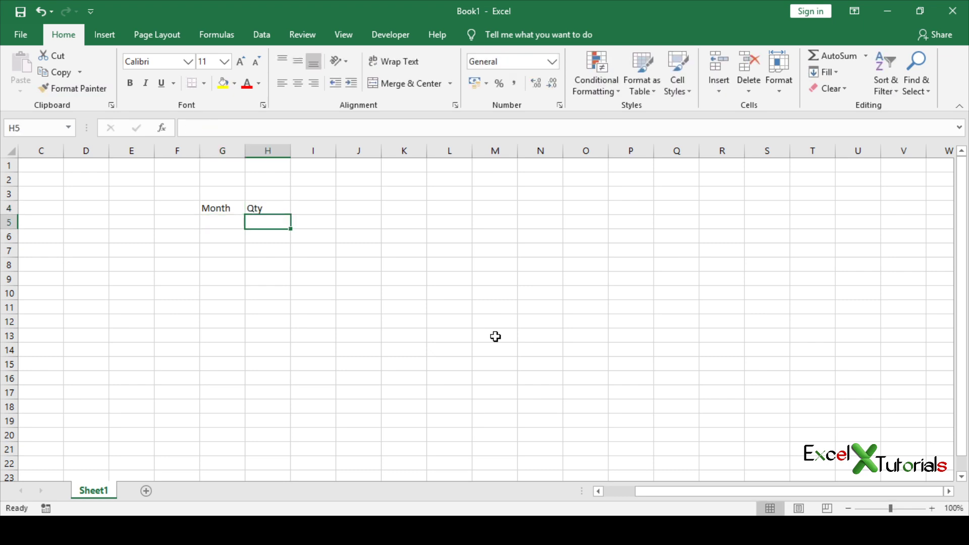
Step: List the months Jan to Oct in G5:G14, typing Jan–Mar and autofilling the rest
key("Left")
type("Jan")
key("Return")
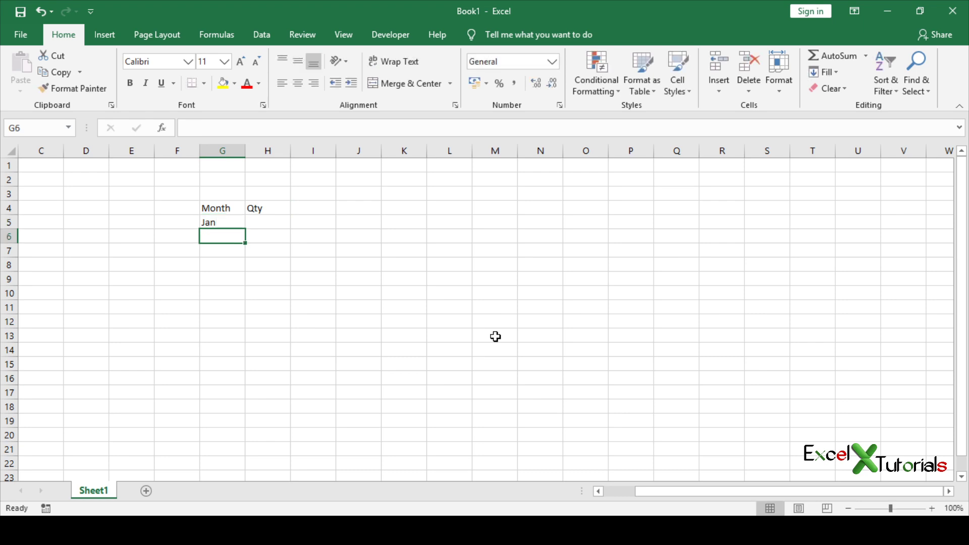
type("Feb")
key("Return")
type("mar")
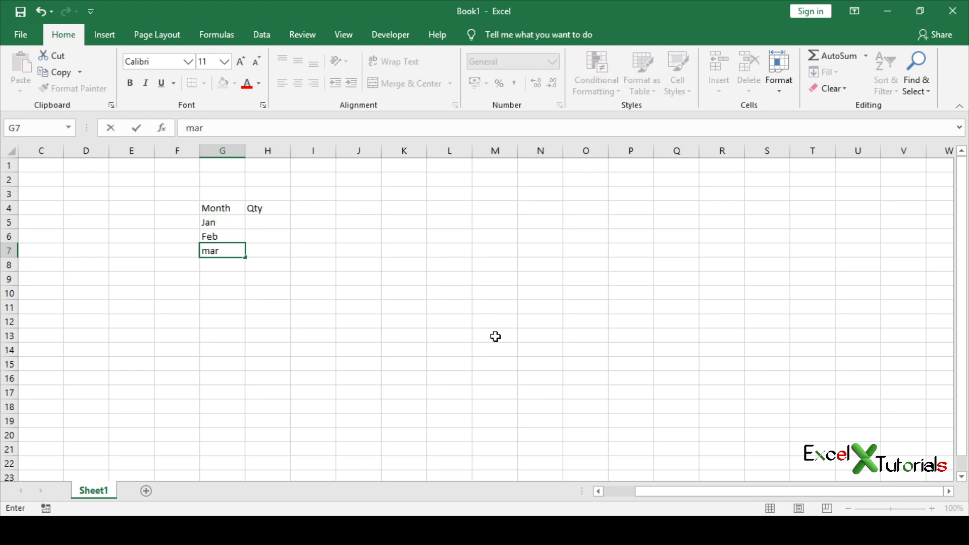
key("BackSpace")
key("BackSpace")
key("BackSpace")
type("Mar")
key("Return")
key("Up")
key("Up")
key("Up")
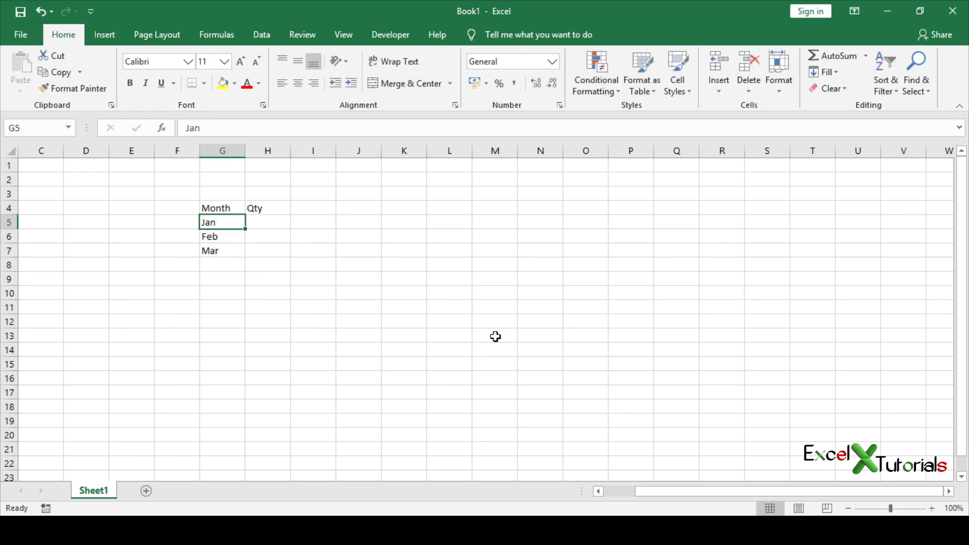
key("shift+Down")
key("shift+Down")
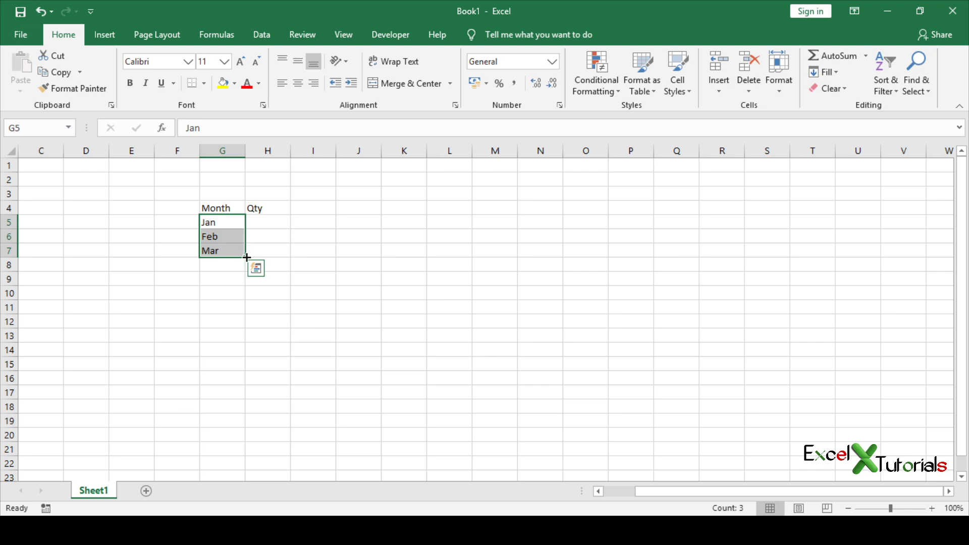
left_click_drag(246, 257, 239, 354)
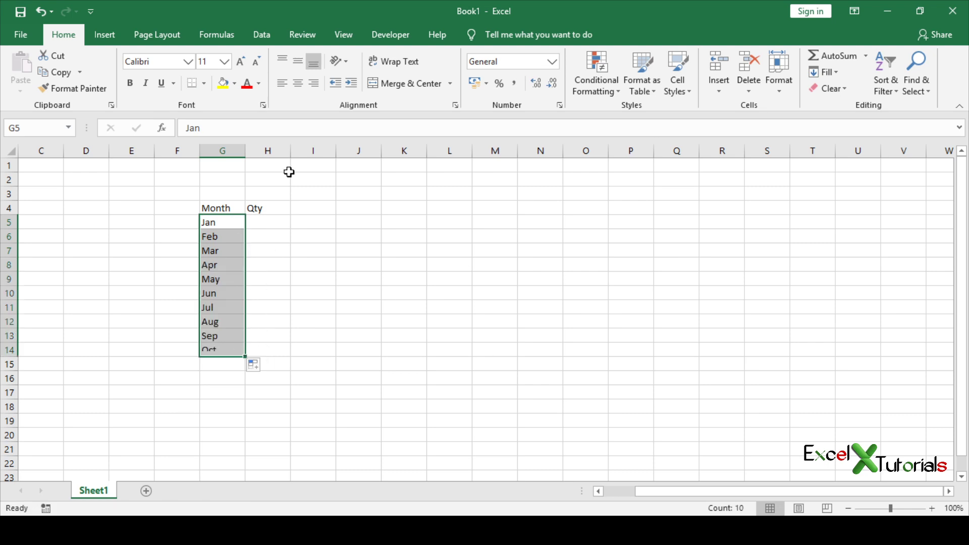
Step: Fill H5:H14 with =RANDBETWEEN(12,100) in one entry using Ctrl+Enter
left_click(262, 225)
key("shift+Down")
key("shift+Down")
key("shift+Down")
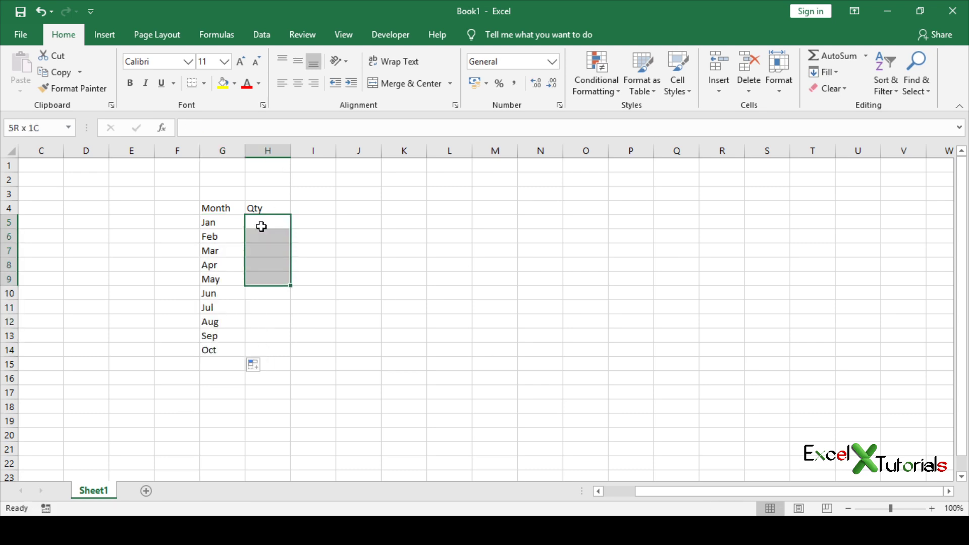
key("shift+Down")
key("shift+Down")
key("shift+Down")
key("shift+Down")
key("F2")
type("=ran")
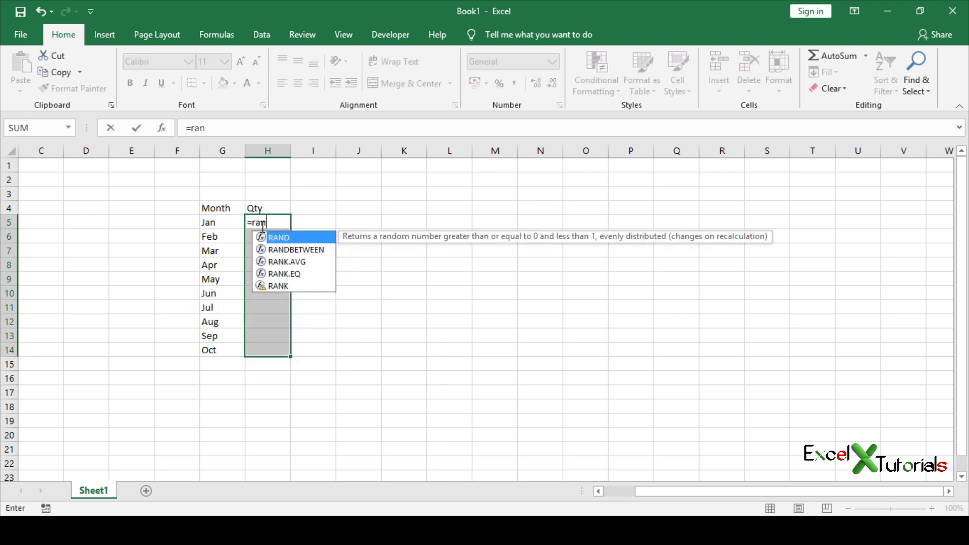
key("Down")
key("Tab")
type("12.,")
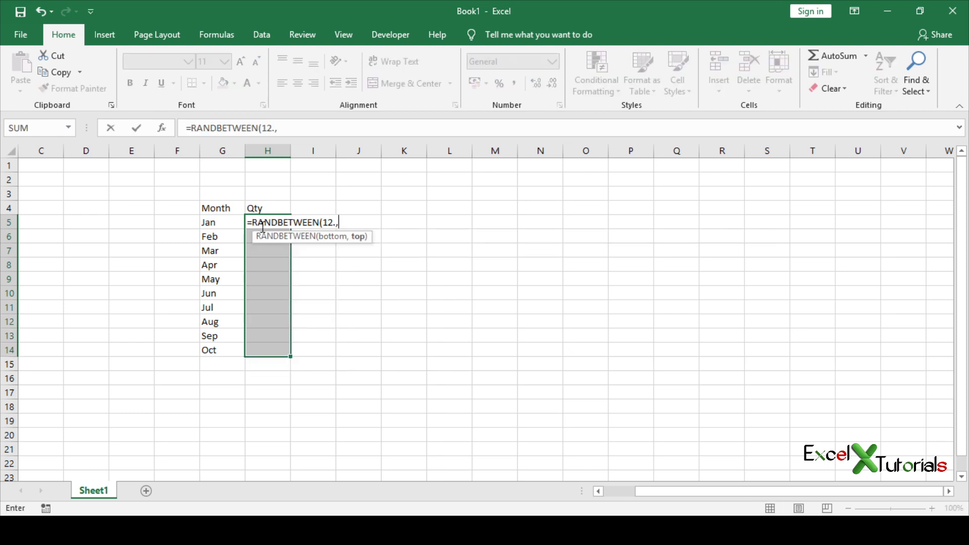
key("BackSpace")
key("BackSpace")
type(",1")
type("00")
key("ctrl+Return")
Step: Convert the random quantities in H5:H14 to fixed values and centre them
key("ctrl+c")
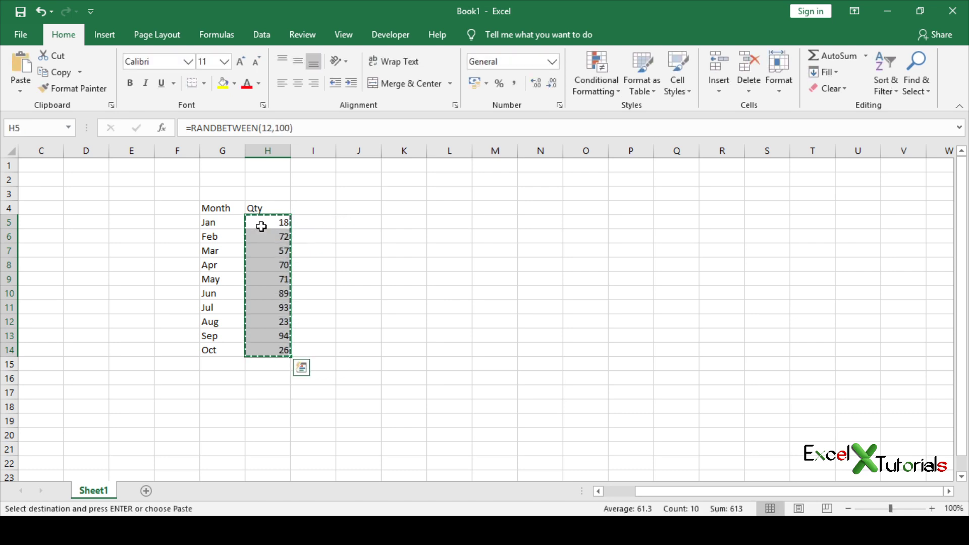
key("ctrl+alt+v")
key("v")
key("Return")
key("alt+h")
key("a")
key("c")
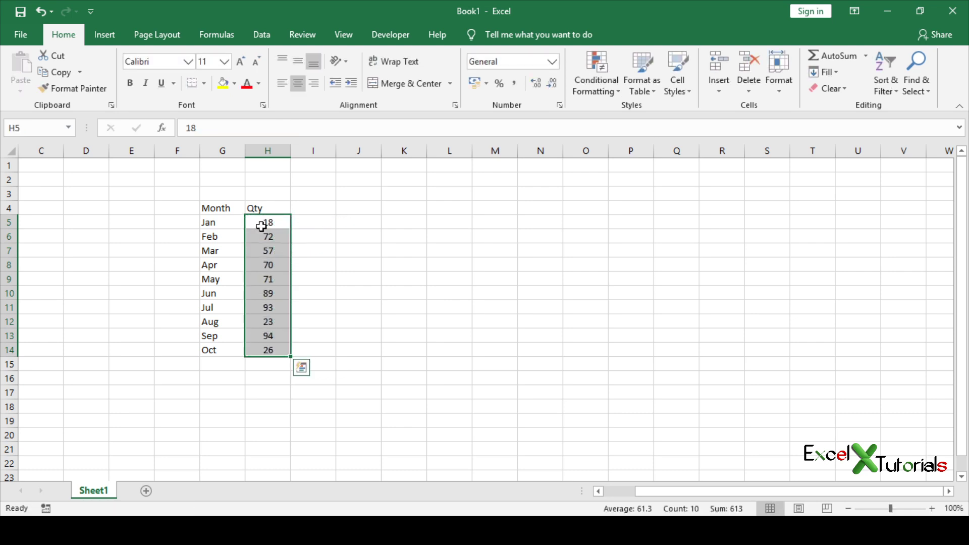
key("Escape")
key("Right")
key("Right")
key("Right")
key("Right")
key("Right")
Step: Copy the Month and Qty headers from G4:H4 to L4:M4
key("Left")
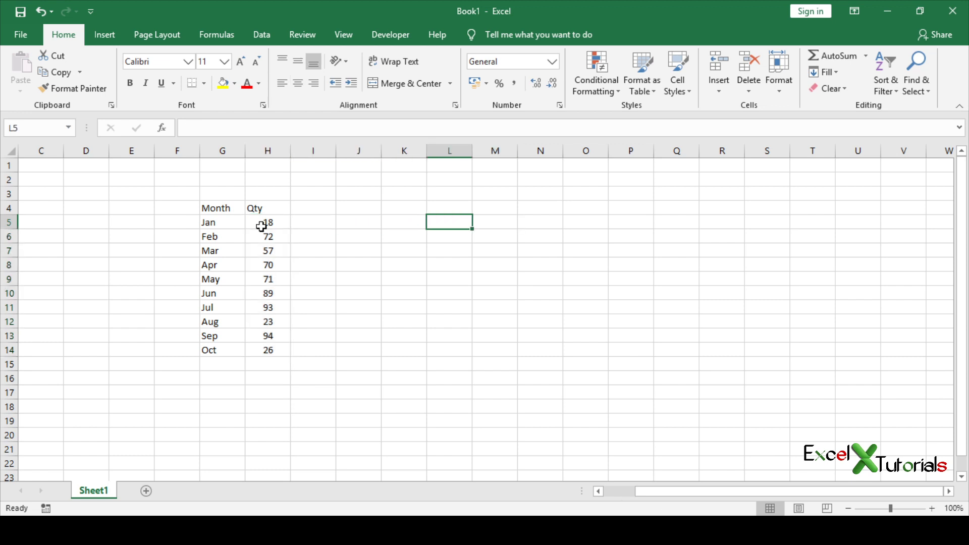
key("Left")
key("Left")
key("Left")
key("Left")
key("Up")
key("Left")
key("Left")
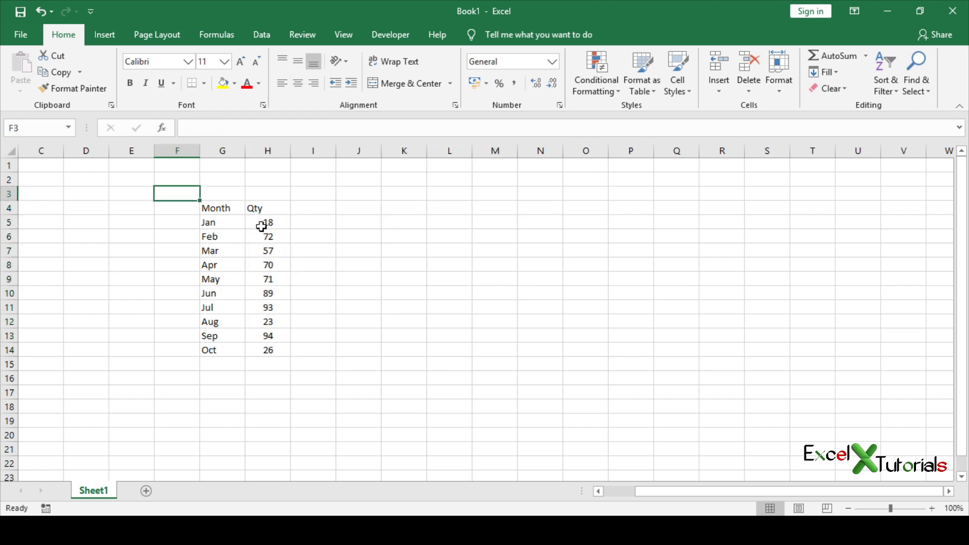
key("Right")
key("shift+Right")
key("ctrl+c")
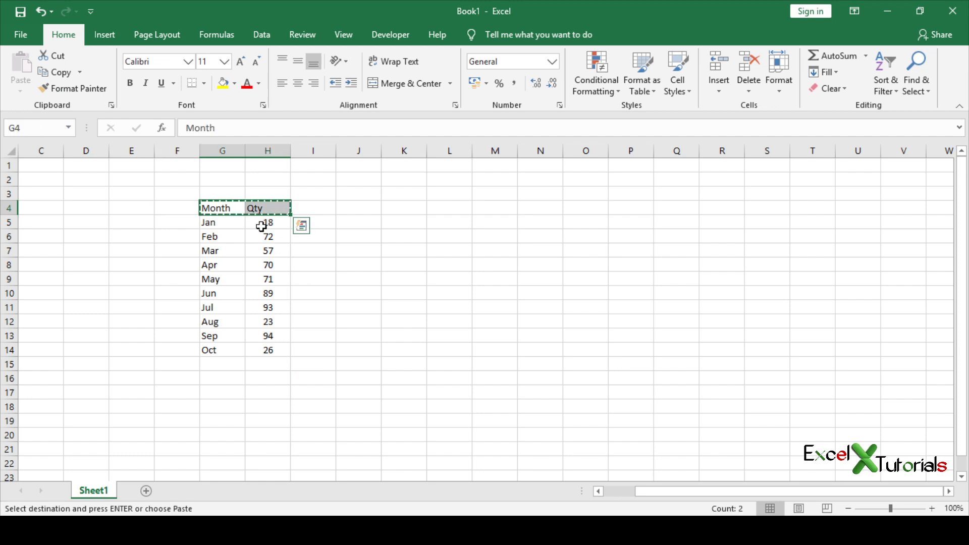
key("Right")
key("Right")
key("Right")
key("Right")
key("Right")
key("Left")
key("ctrl+v")
key("Down")
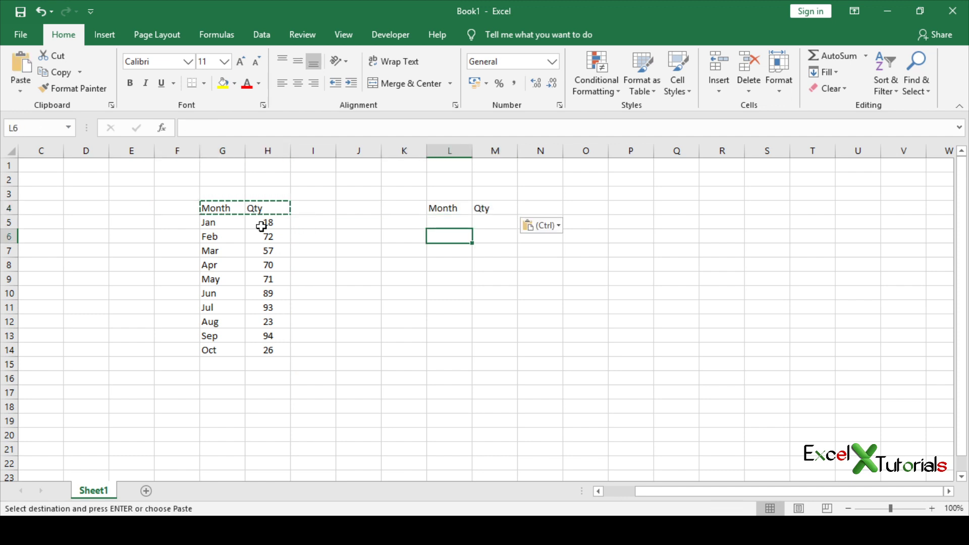
Step: List the lookup months Mar, Jun, Aug and Oct in L5:L8
type("Mar")
key("Return")
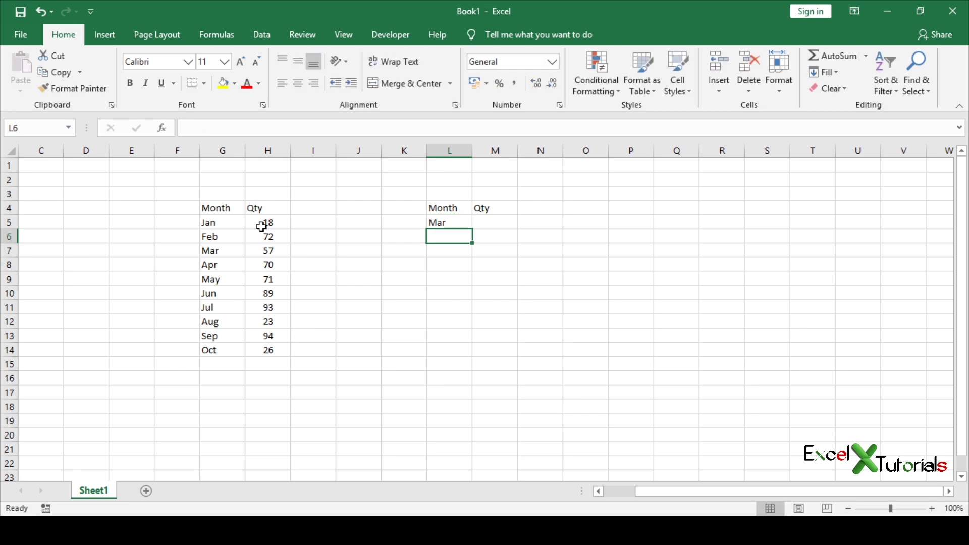
type("Jun")
key("Return")
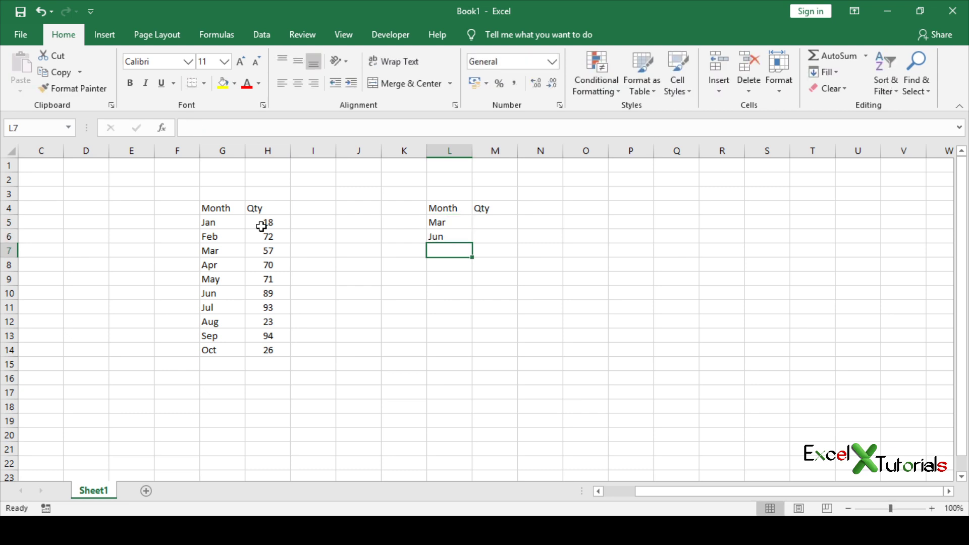
type("Aug")
key("Return")
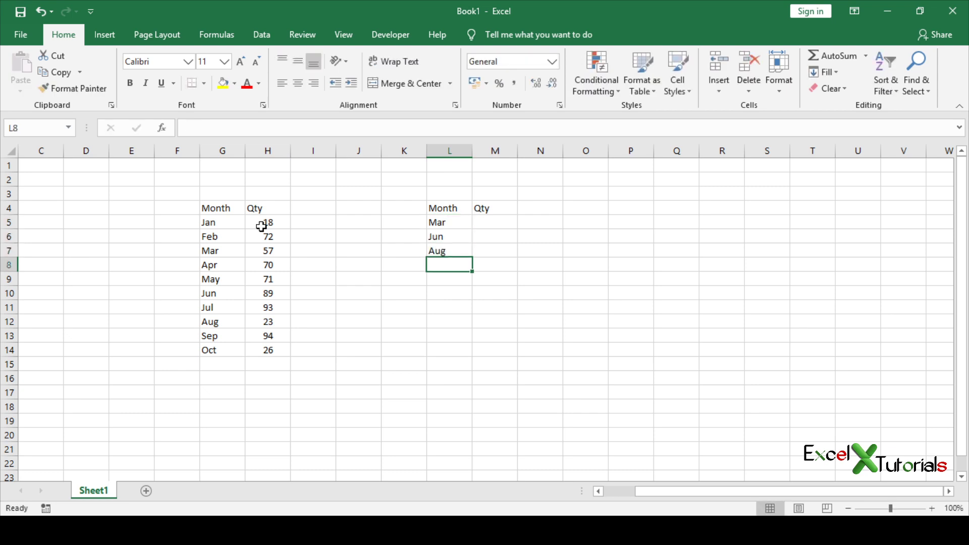
type("Oct")
key("Return")
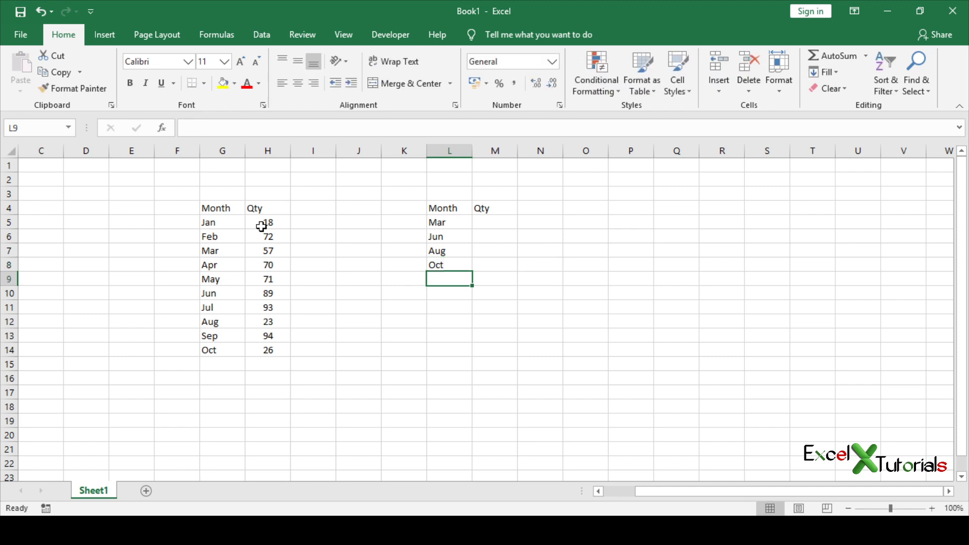
Step: Enter =VLOOKUP(L5,$G$5:$H$14,2,0) in M5 to return the Mar quantity
key("Up")
key("Up")
key("Up")
key("Up")
key("Right")
key("F2")
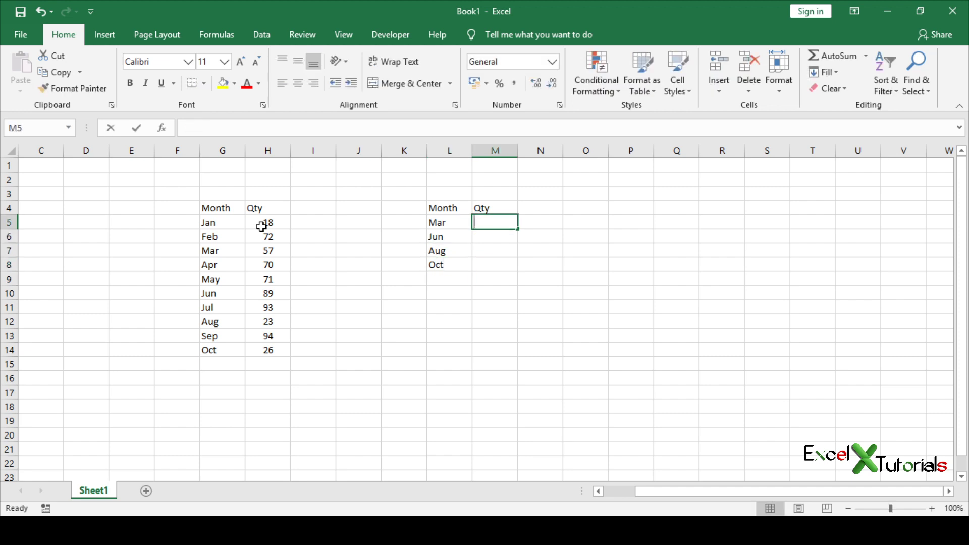
type("=vl")
key("Tab")
key("Left")
type(",")
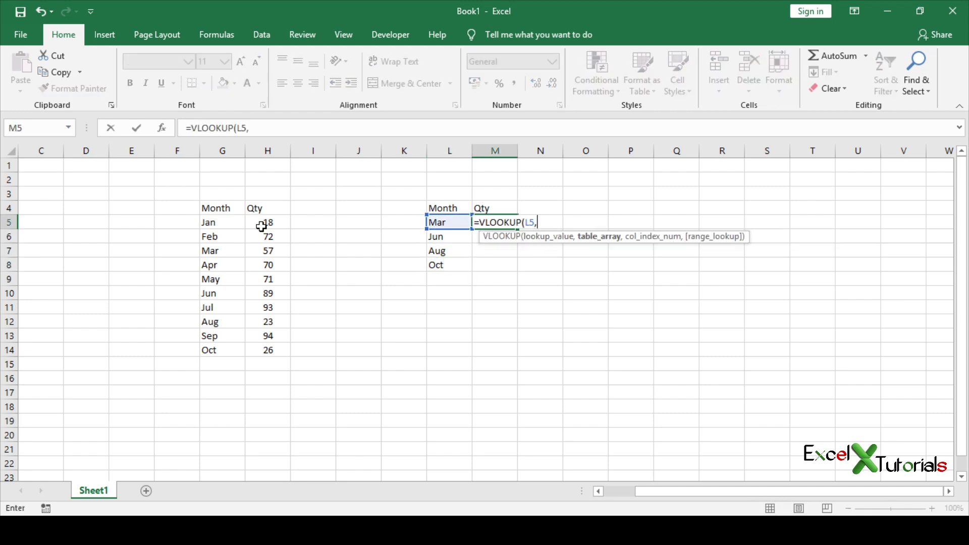
key("Left")
key("Left")
key("Left")
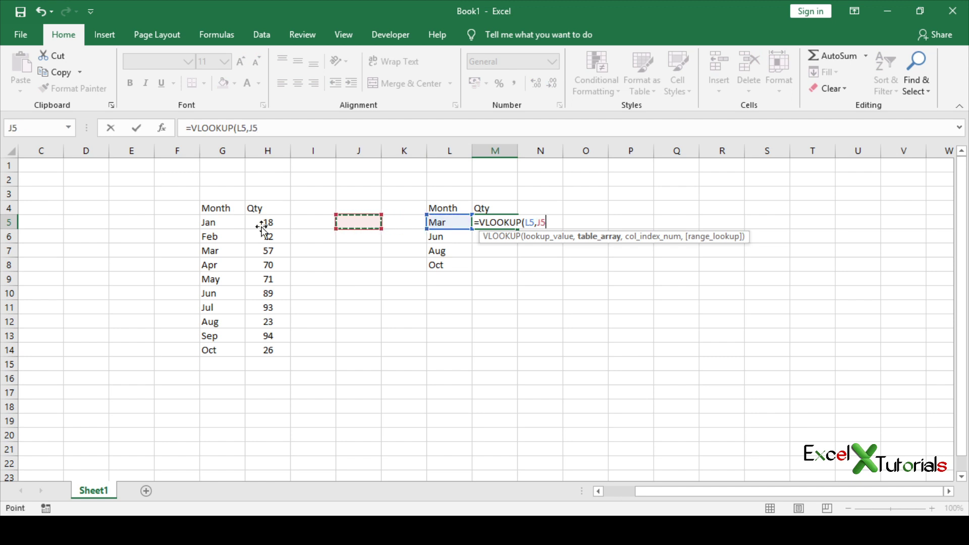
key("Left")
key("Left")
key("Left")
key("ctrl+shift+Down")
key("shift+Right")
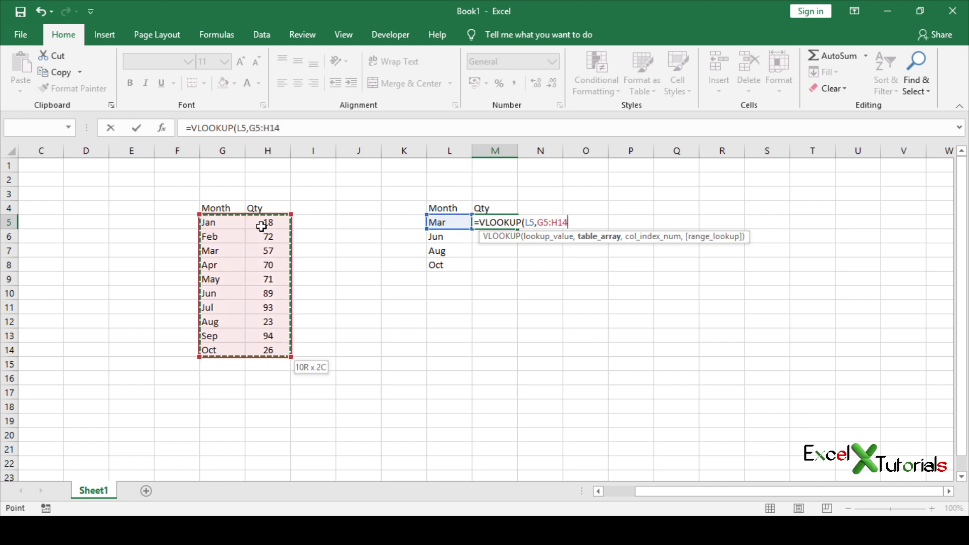
key("F4")
type("$H$14,2,0")
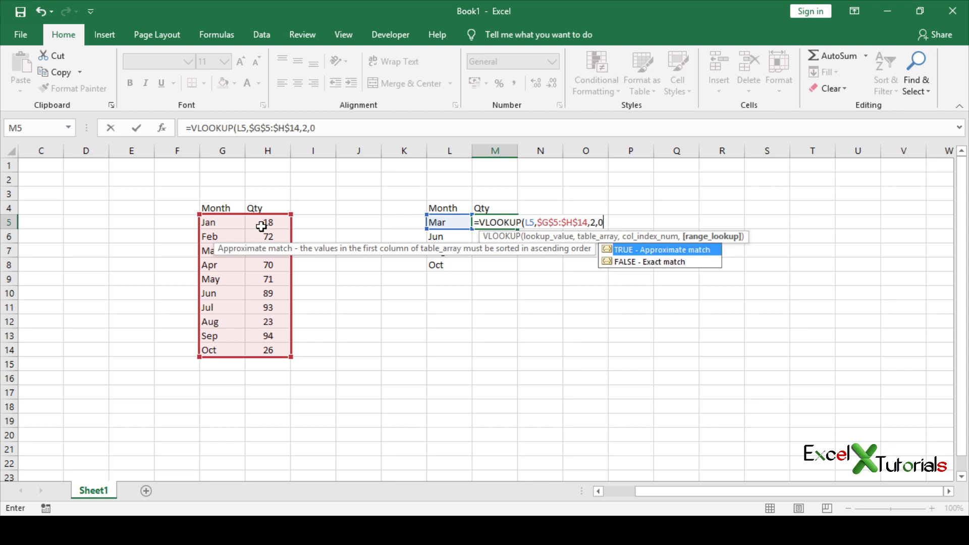
type(")")
key("Return")
Step: Fill the VLOOKUP down M5:M8 and centre-align the results
key("Up")
key("shift+Down")
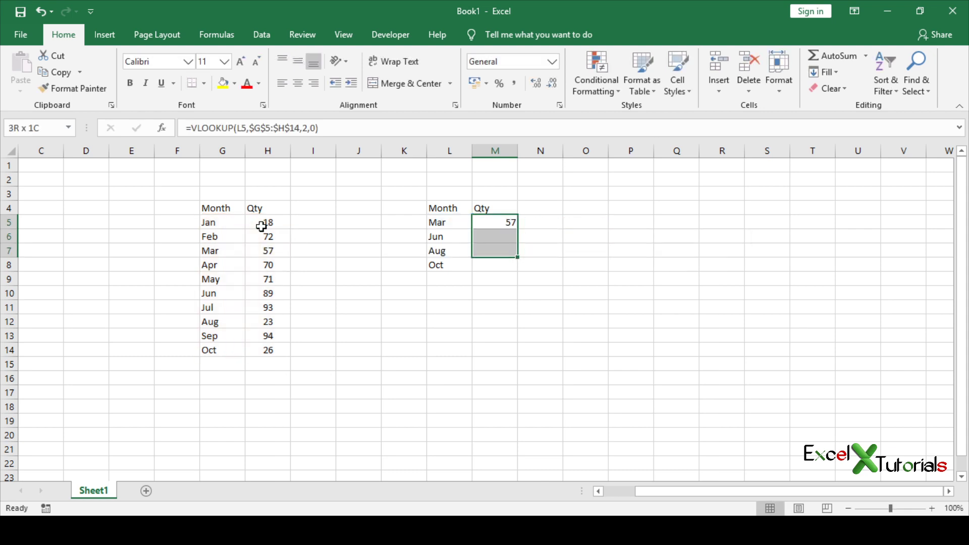
key("shift+Down")
key("shift+Down")
key("ctrl+d")
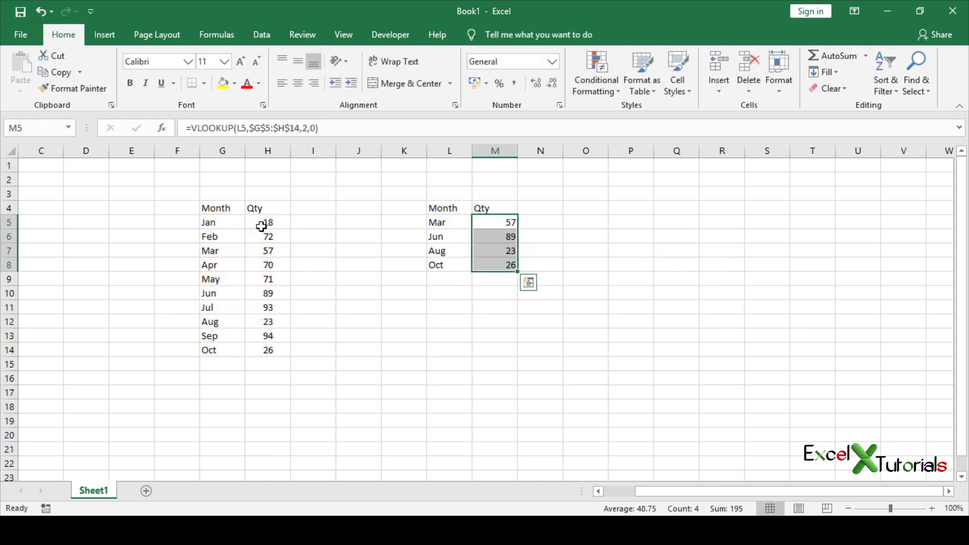
key("alt")
key("h")
key("a")
key("c")
key("Down")
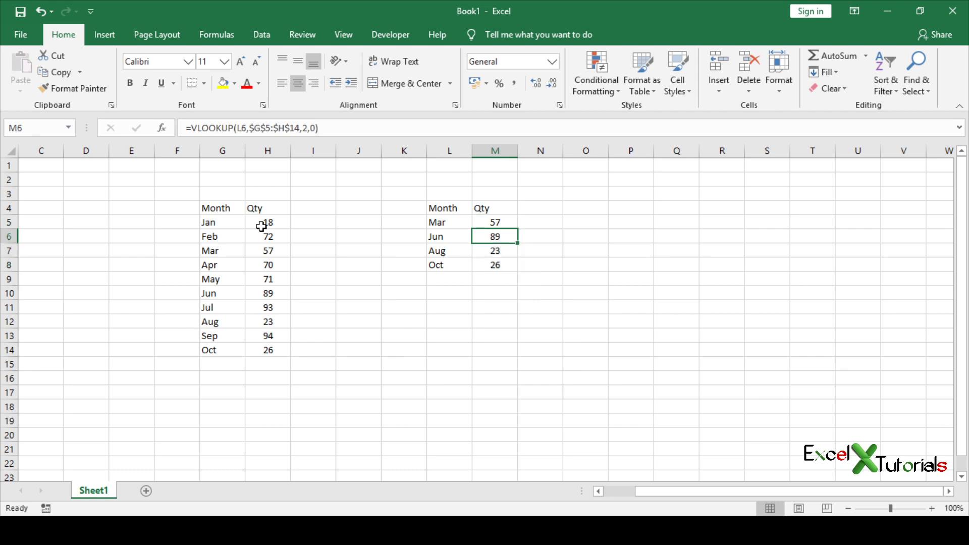
key("Up")
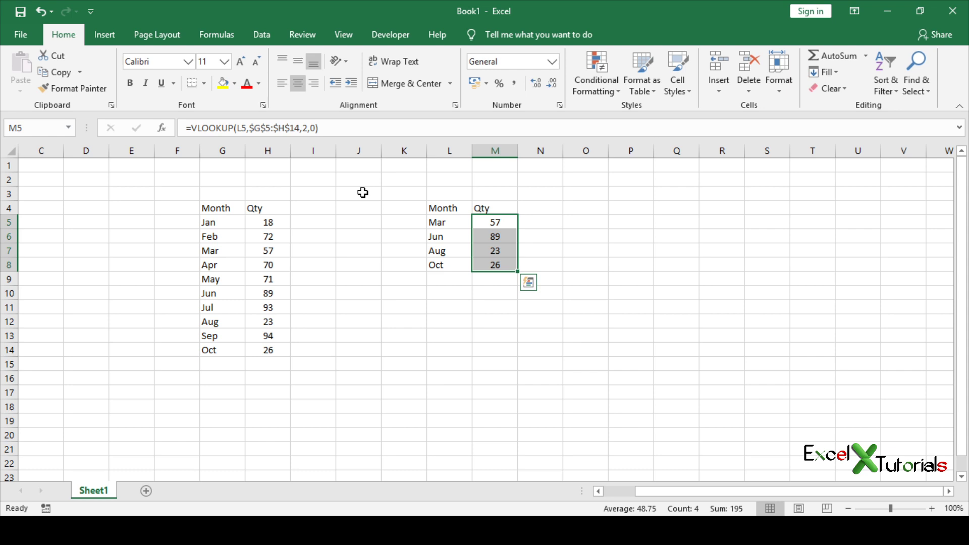
Step: Copy M5:M8 and paste it back as Values via Paste Special, checking M5
key("ctrl+c")
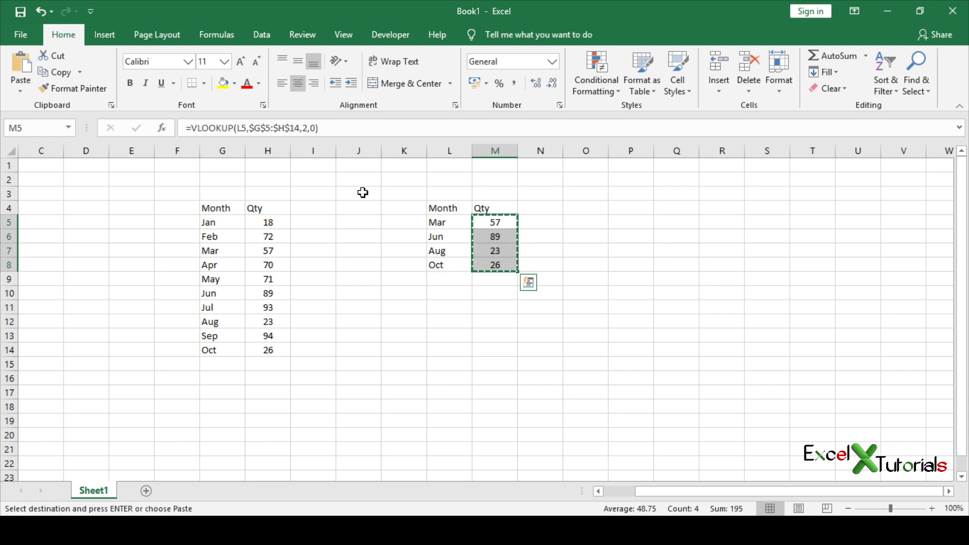
key("alt")
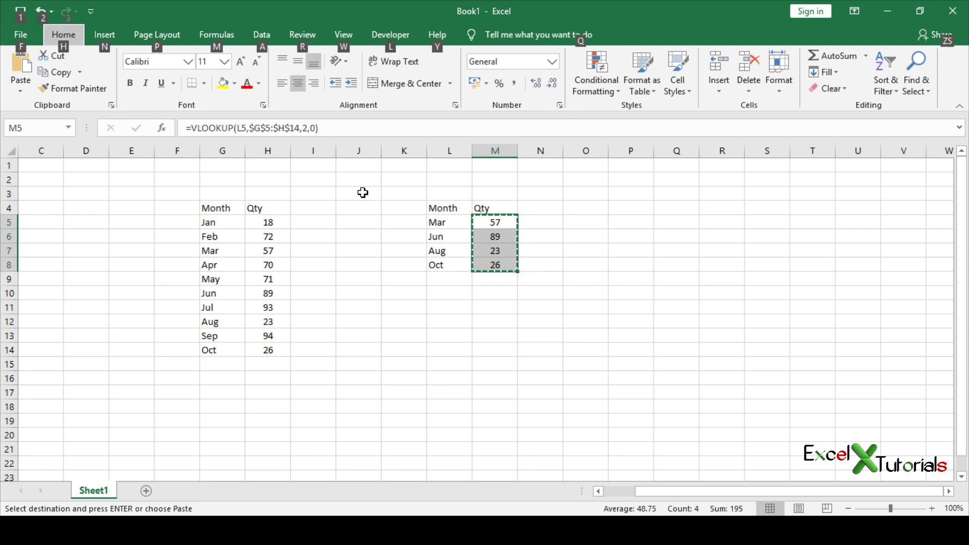
key("e")
key("s")
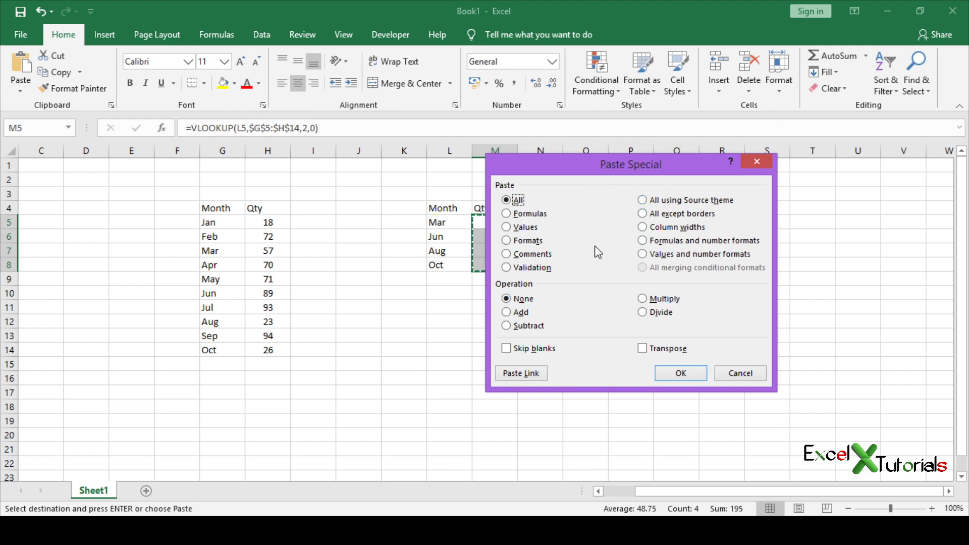
left_click(508, 228)
left_click(661, 373)
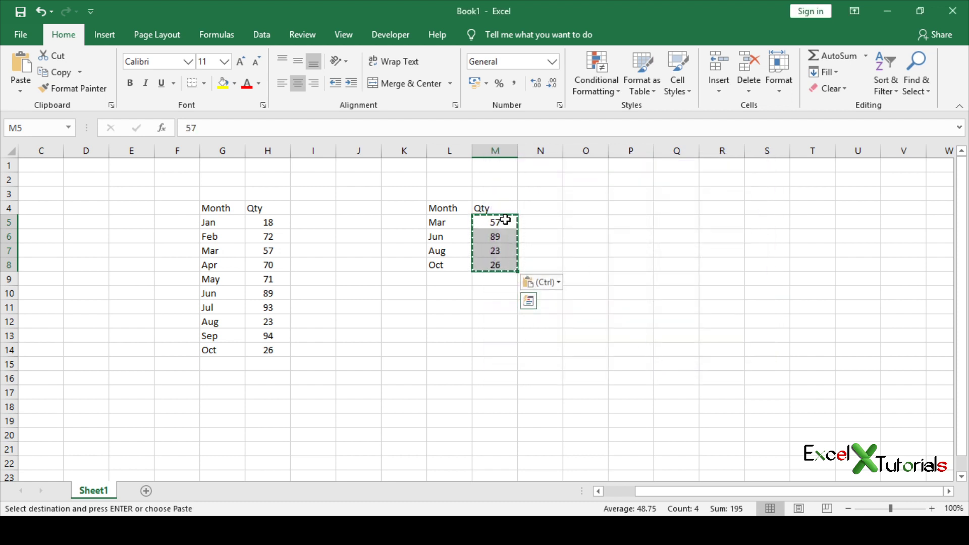
left_click(548, 228)
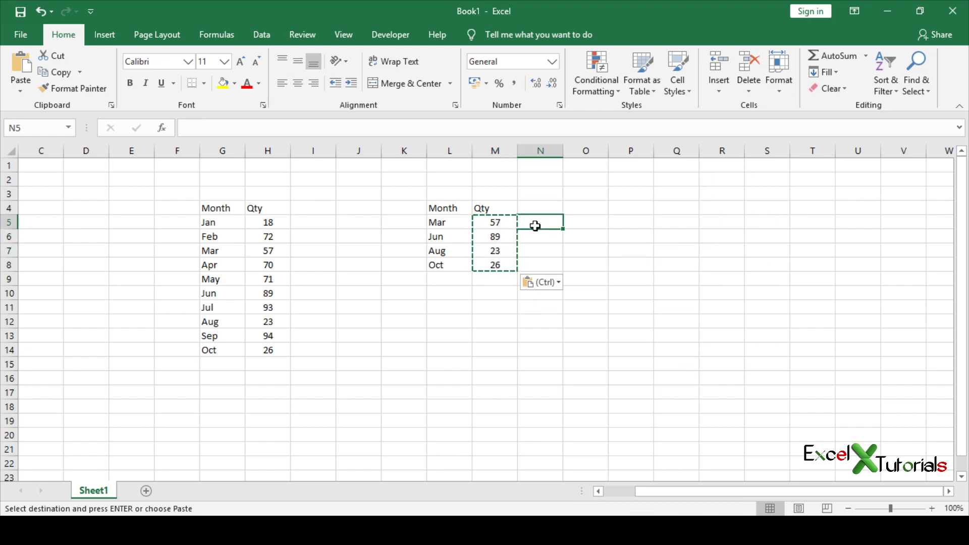
left_click(507, 223)
Step: Undo the paste and repeat the Paste Special > Values over M5:M8
key("ctrl+z")
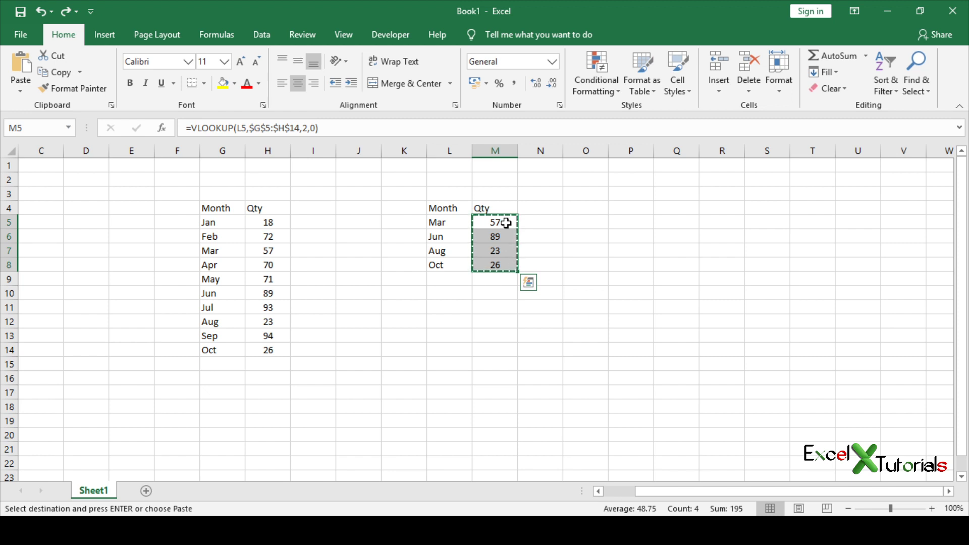
key("alt+e")
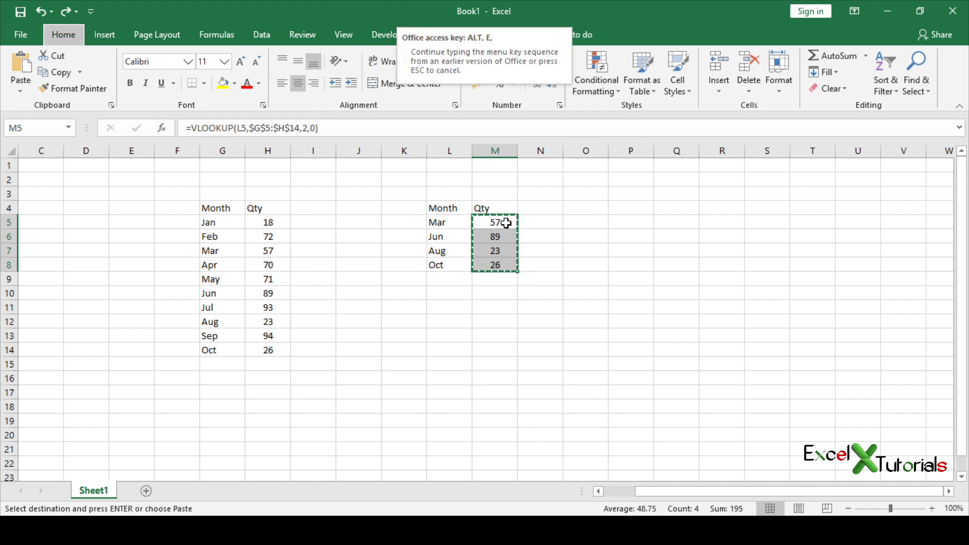
key("s")
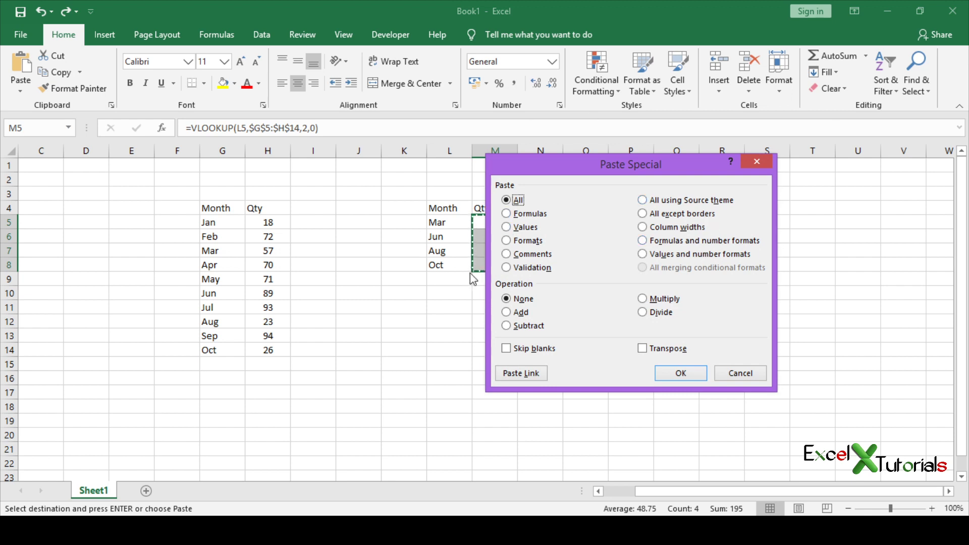
left_click(505, 227)
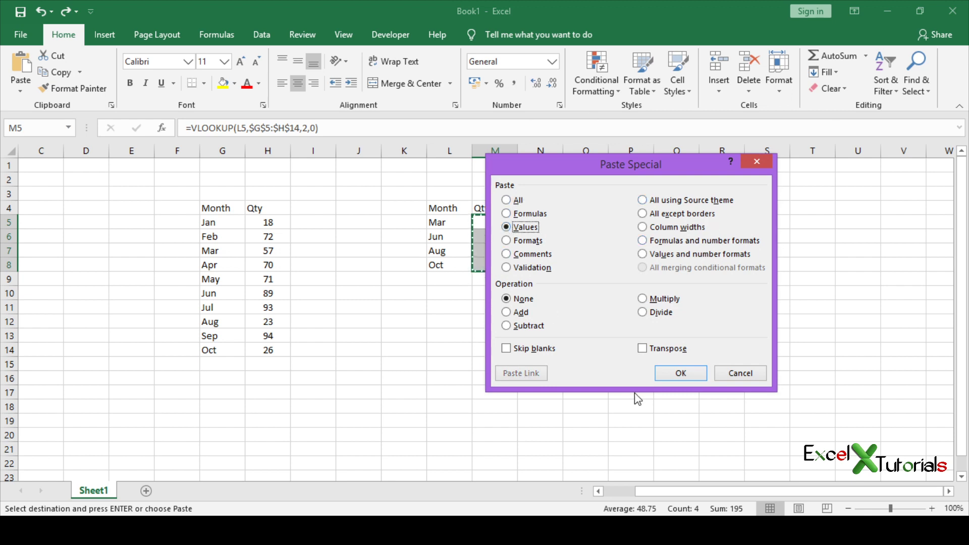
left_click(665, 374)
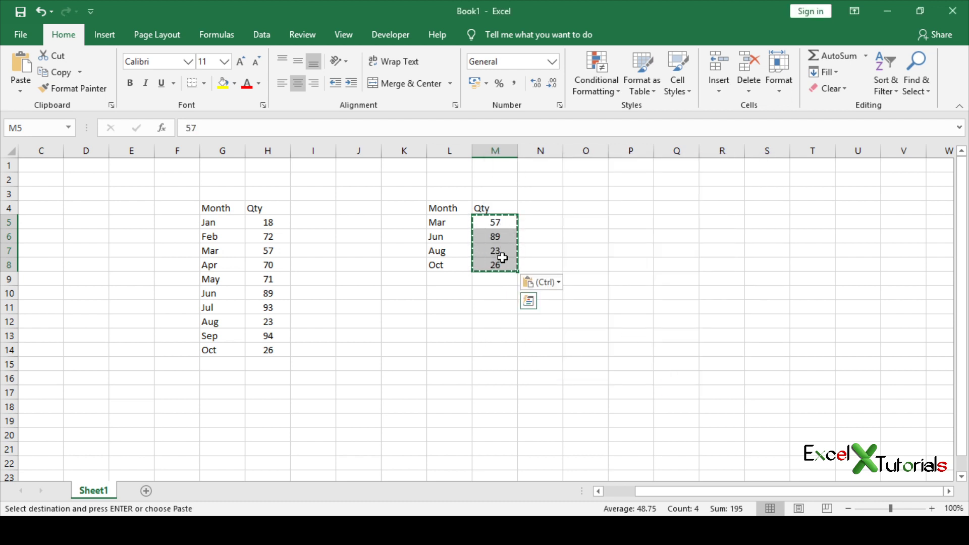
Step: Undo the values paste to restore the VLOOKUP formulas in M5:M8, then open the Paste options list
key("ctrl+z")
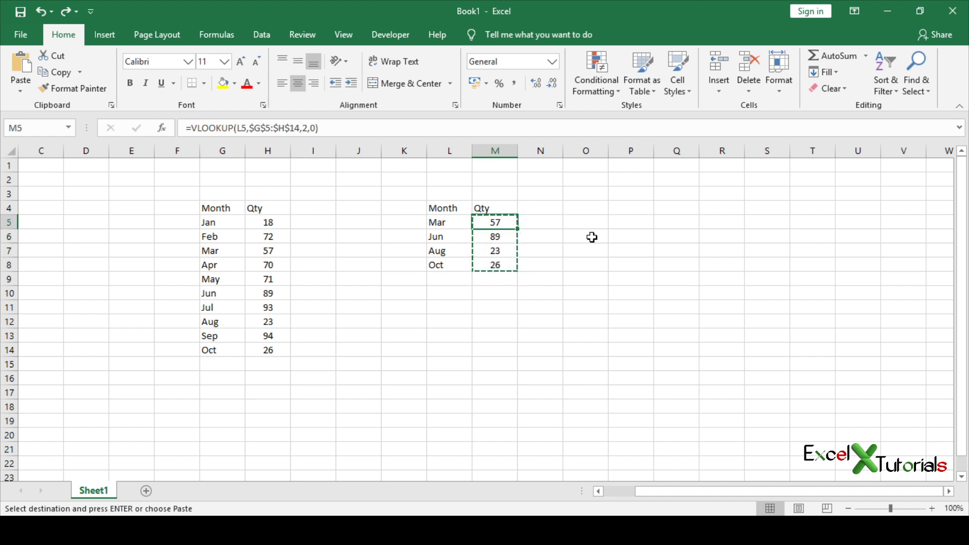
key("ctrl+q")
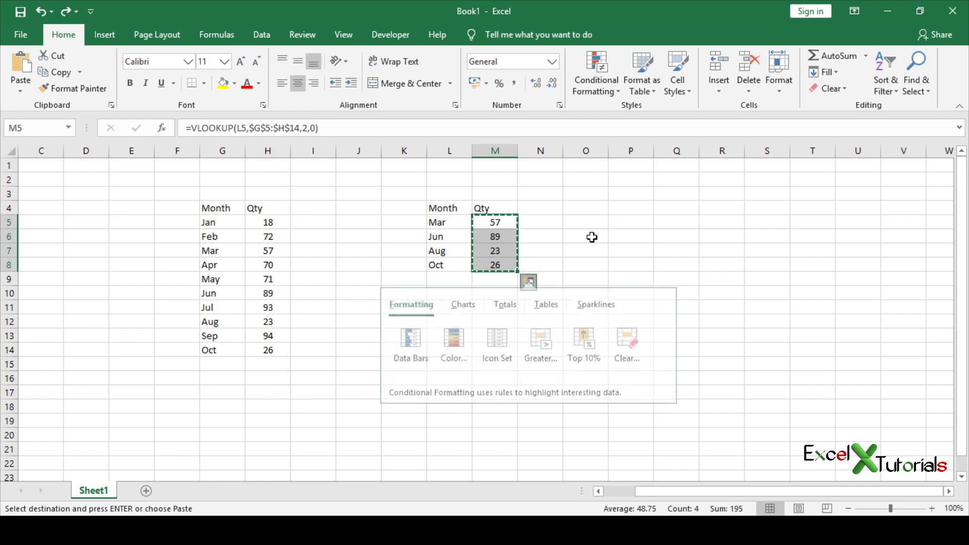
key("Escape")
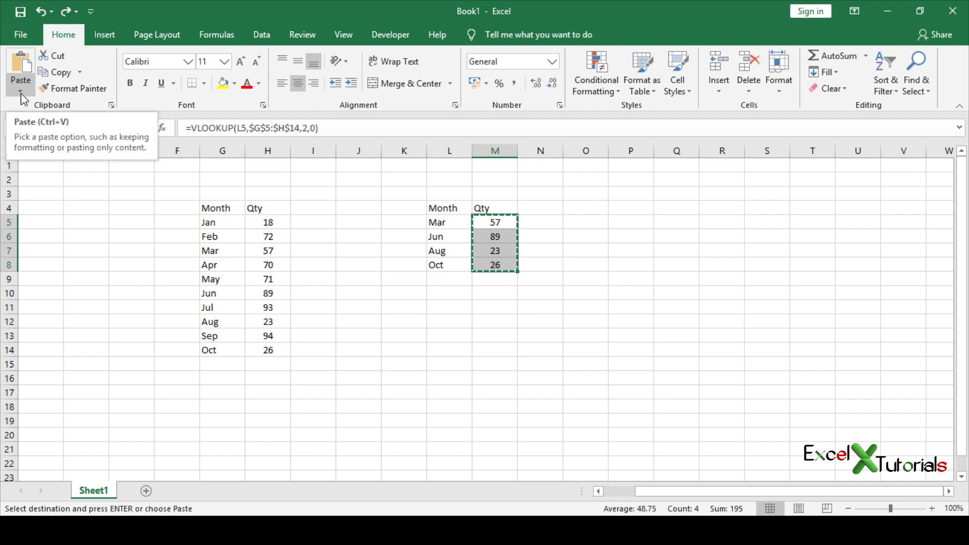
left_click(20, 93)
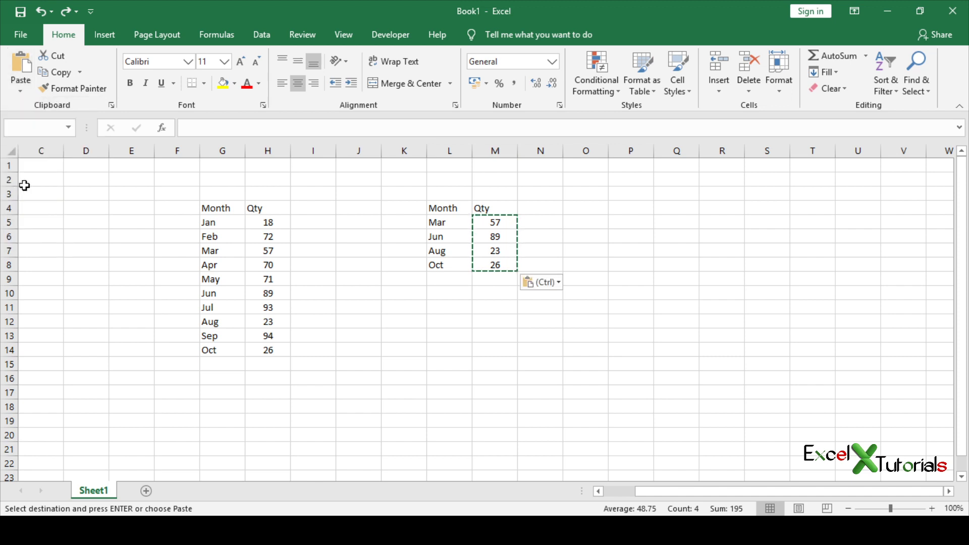
Step: Inspect the contents of M5 and M6, then undo the previous paste
left_click(491, 224)
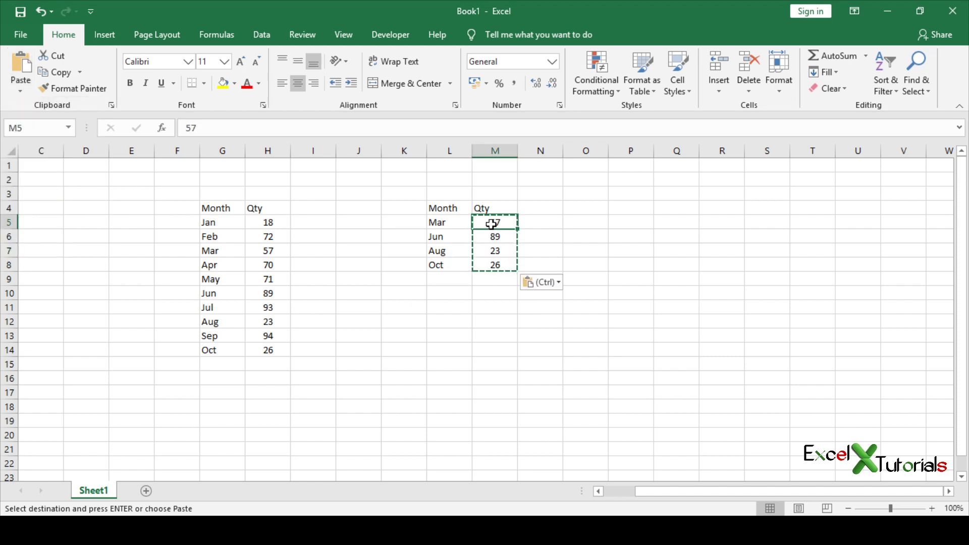
key("Down")
key("Down")
key("Down")
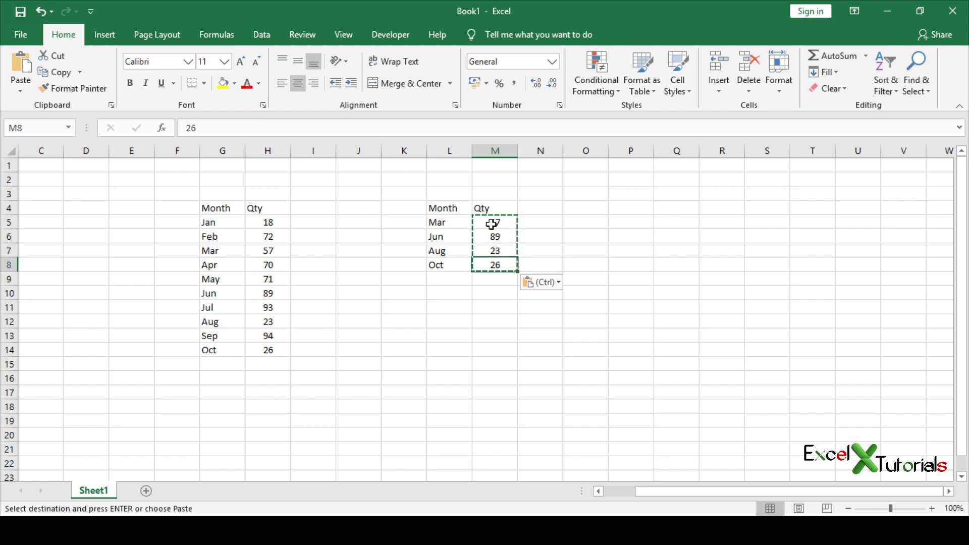
key("Up")
key("Up")
key("ctrl+z")
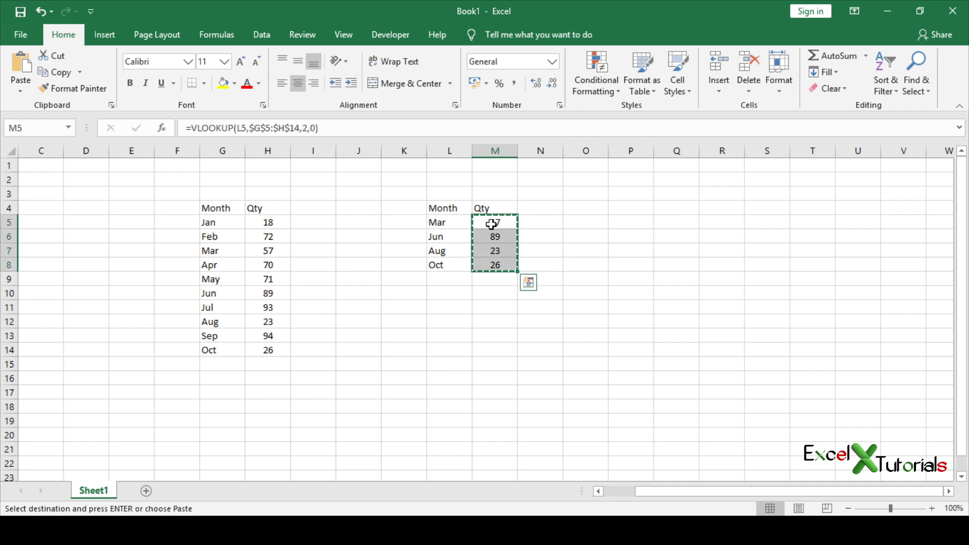
Step: Paste M5:M8 as Values from the Home Paste menu, then undo to restore the formulas
left_click(491, 225)
key("shift+Down")
key("shift+Down")
key("shift+Down")
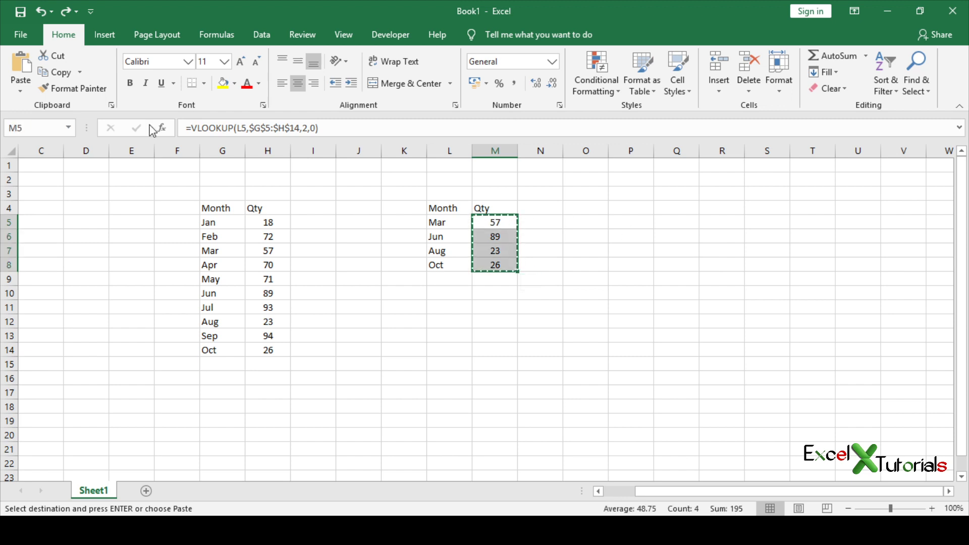
left_click(20, 93)
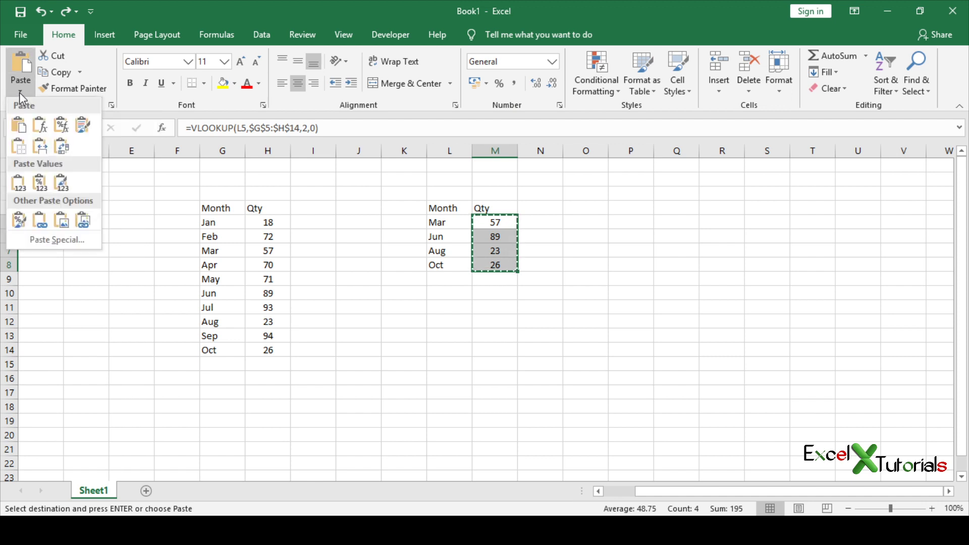
left_click(22, 191)
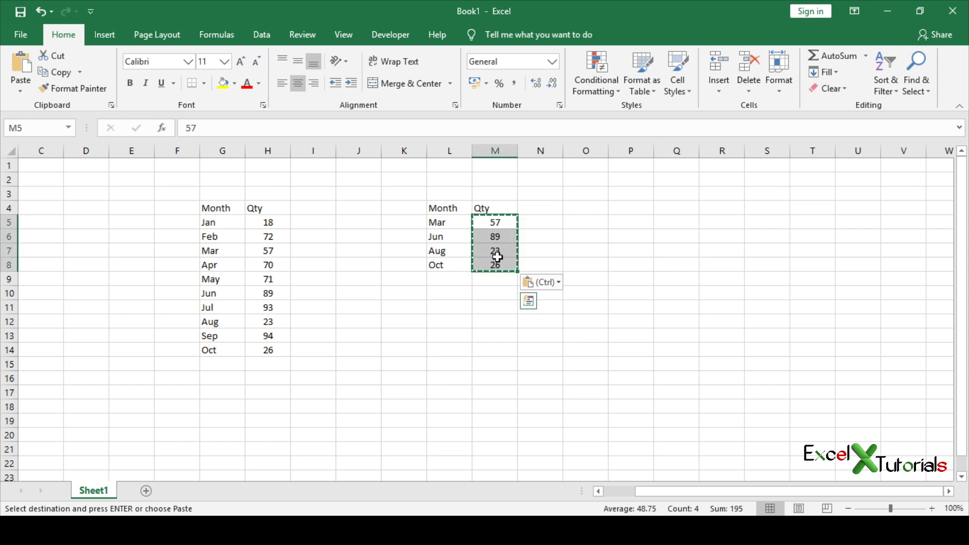
left_click(565, 249)
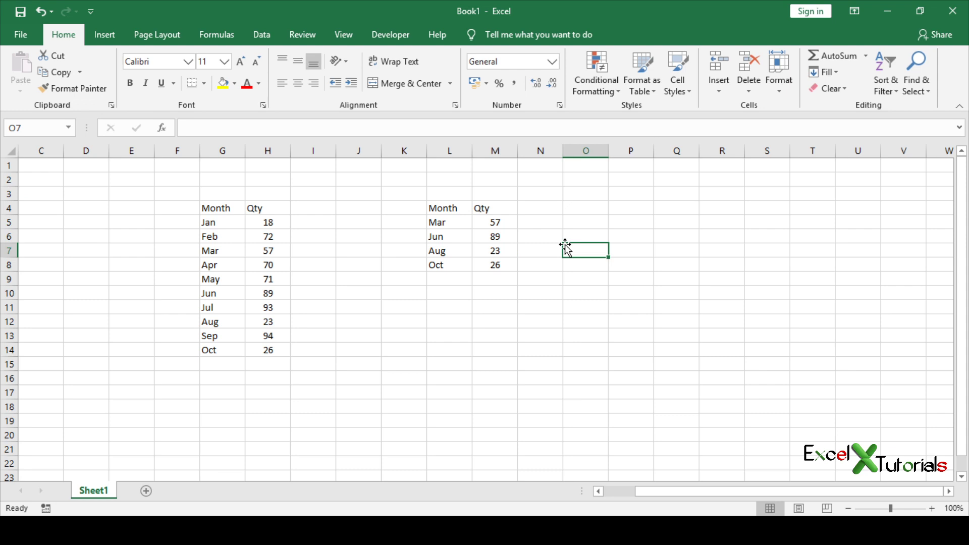
key("ctrl+z")
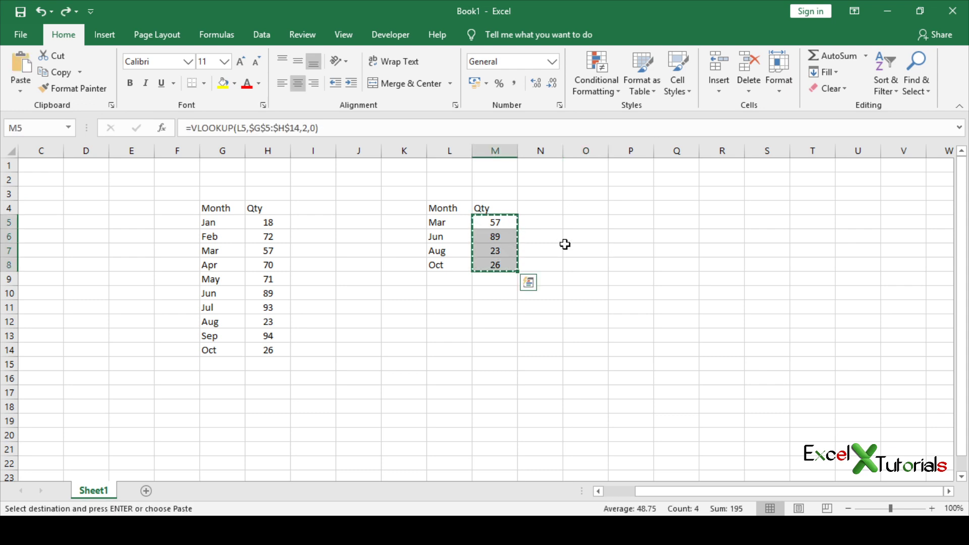
key("Escape")
key("Right")
key("Left")
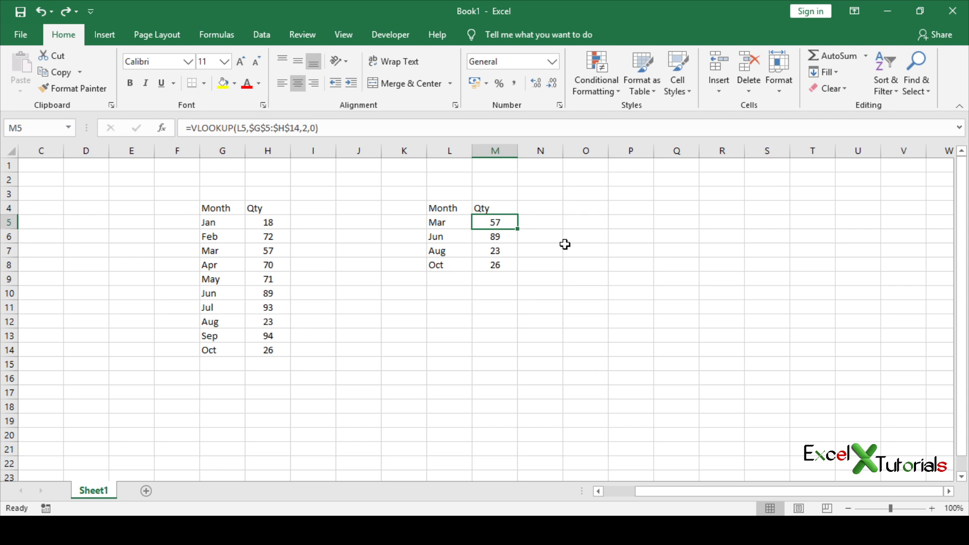
key("Left")
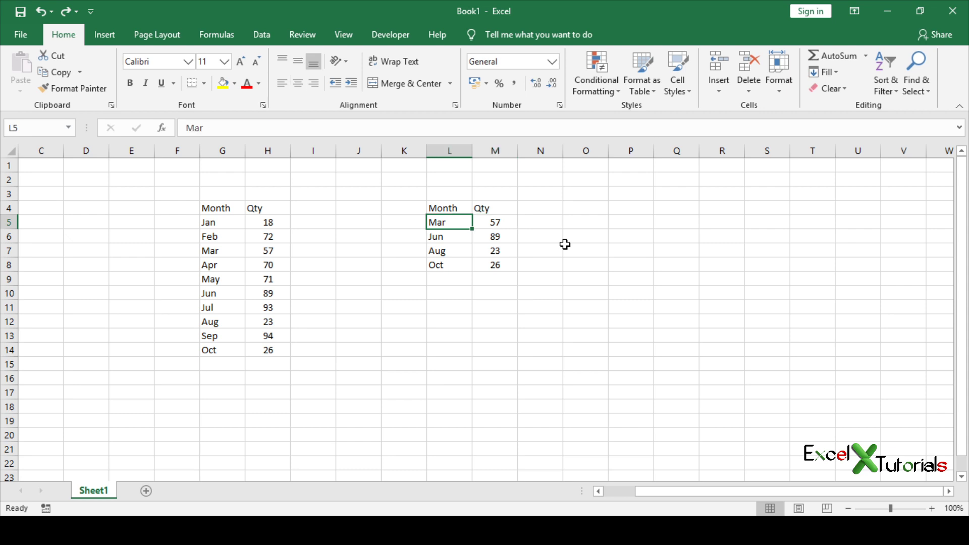
key("Right")
key("Down")
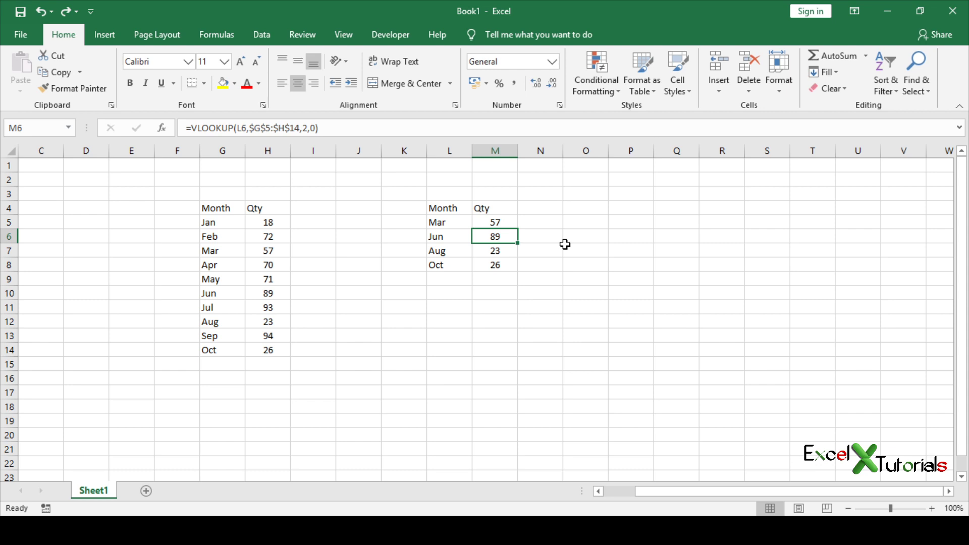
Step: Convert the Jun quantity in M6 to the fixed value 89 with F9 in the formula bar
key("Up")
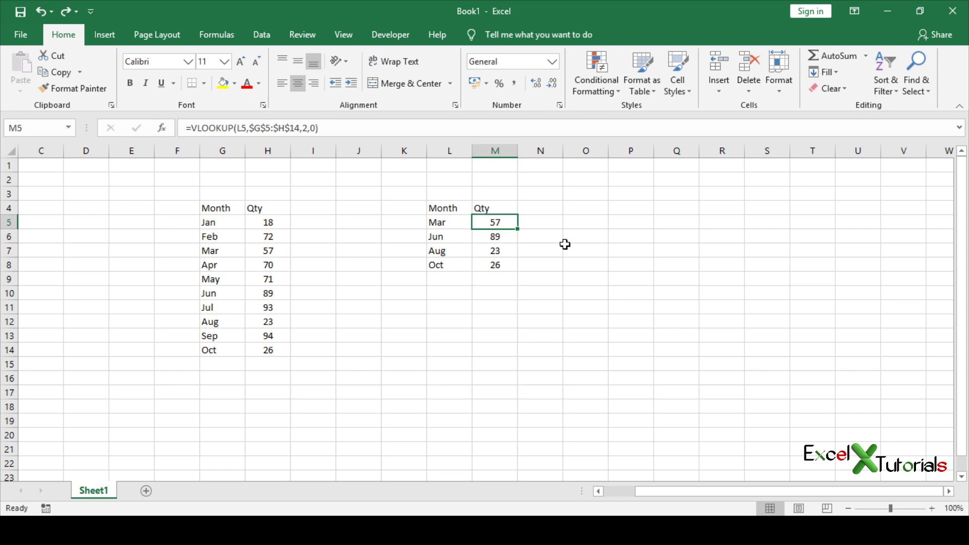
key("Down")
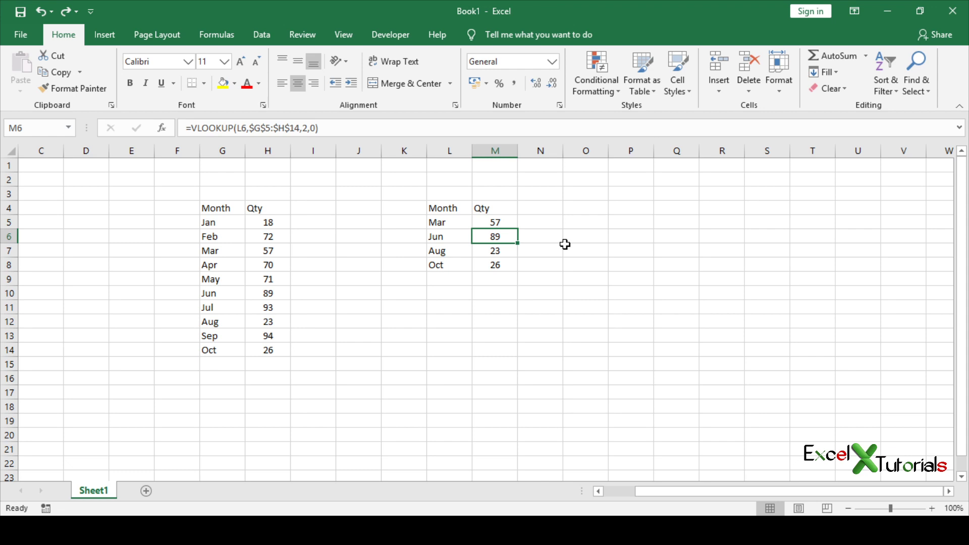
left_click(381, 128)
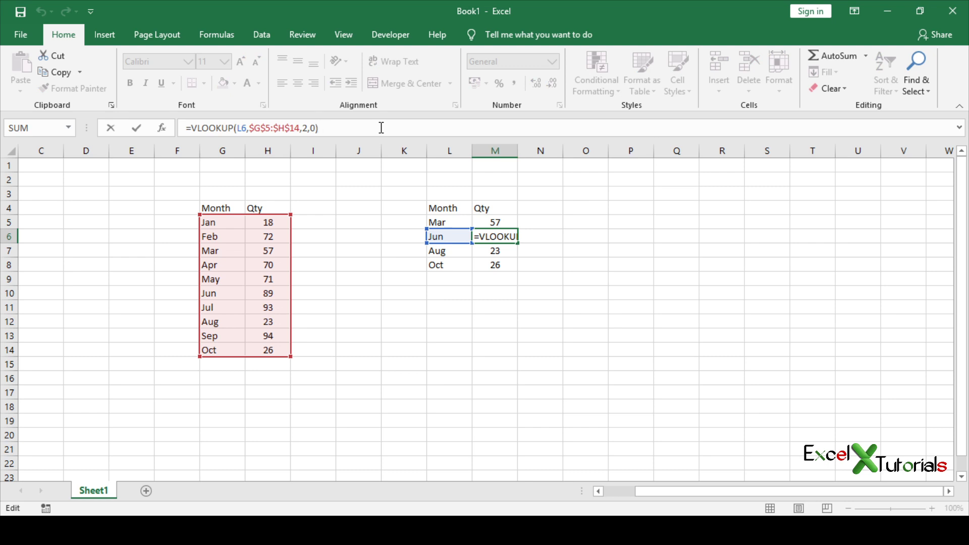
key("F9")
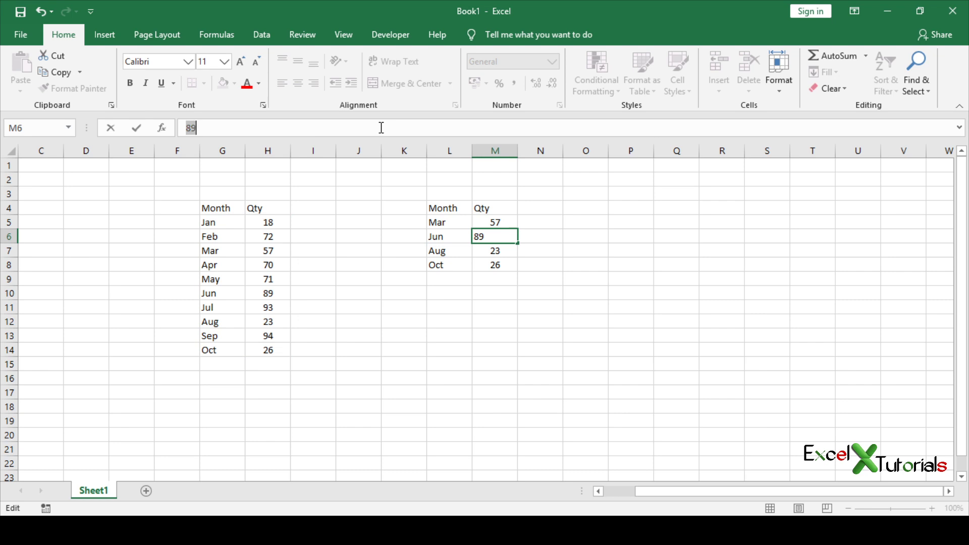
key("ctrl+Return")
key("Down")
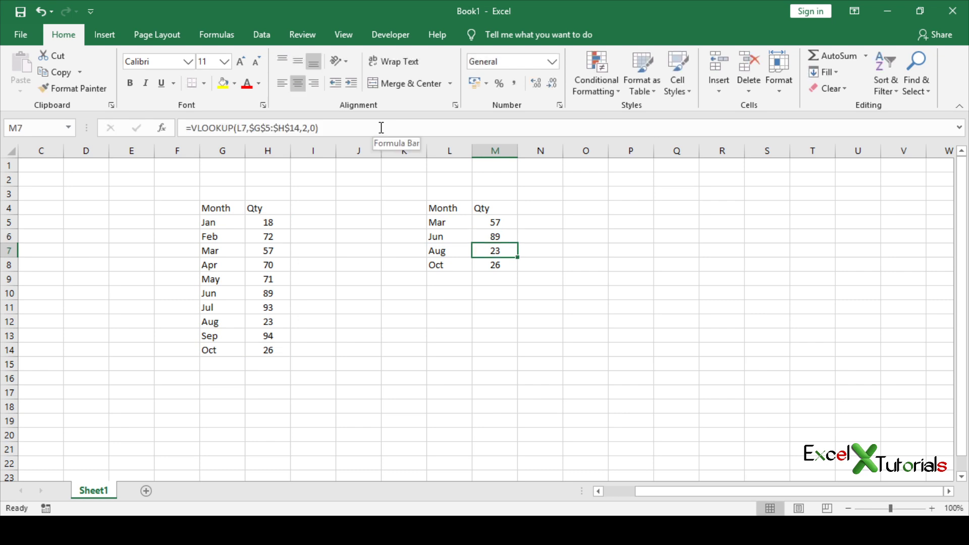
key("Up")
key("Up")
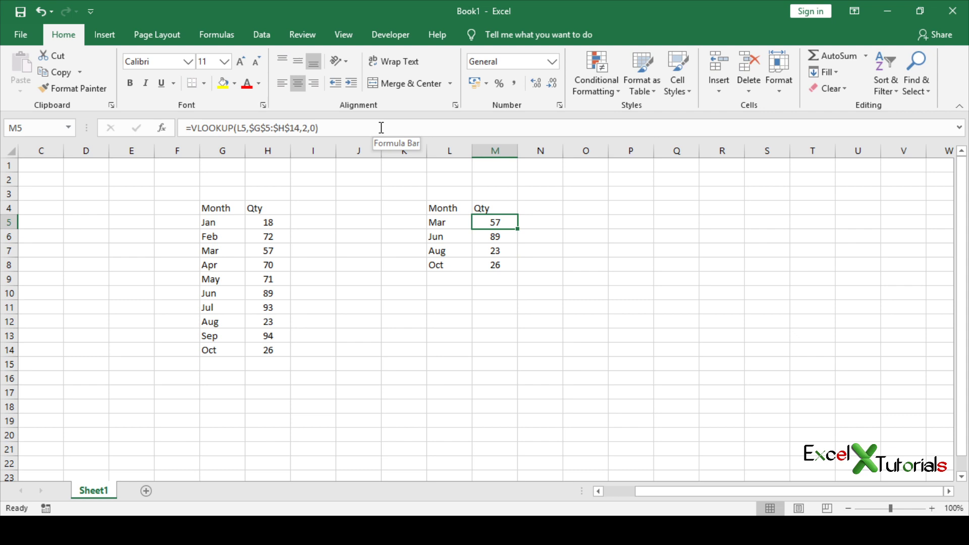
key("Down")
key("Up")
key("Down")
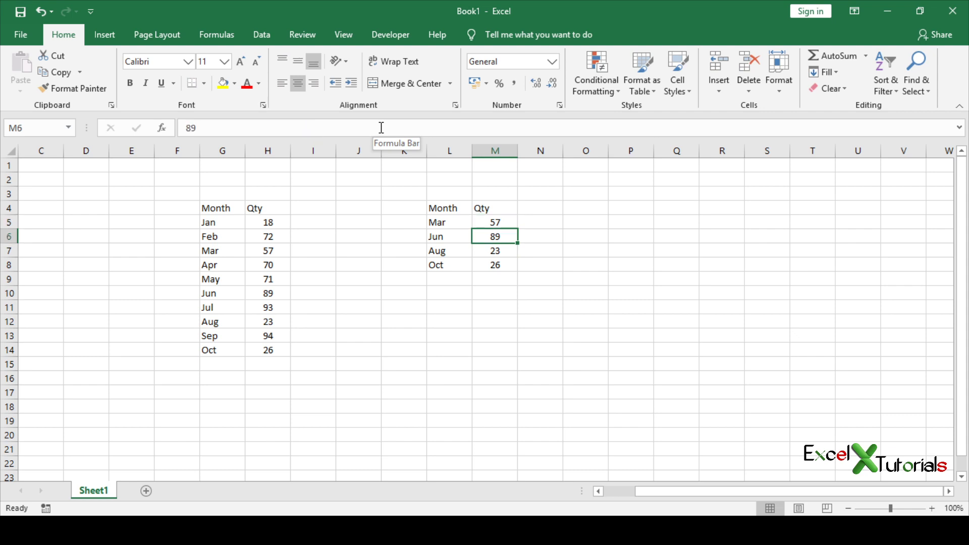
Step: Convert the Oct quantity in M8 to the fixed value 26 and review the Qty cells
key("Down")
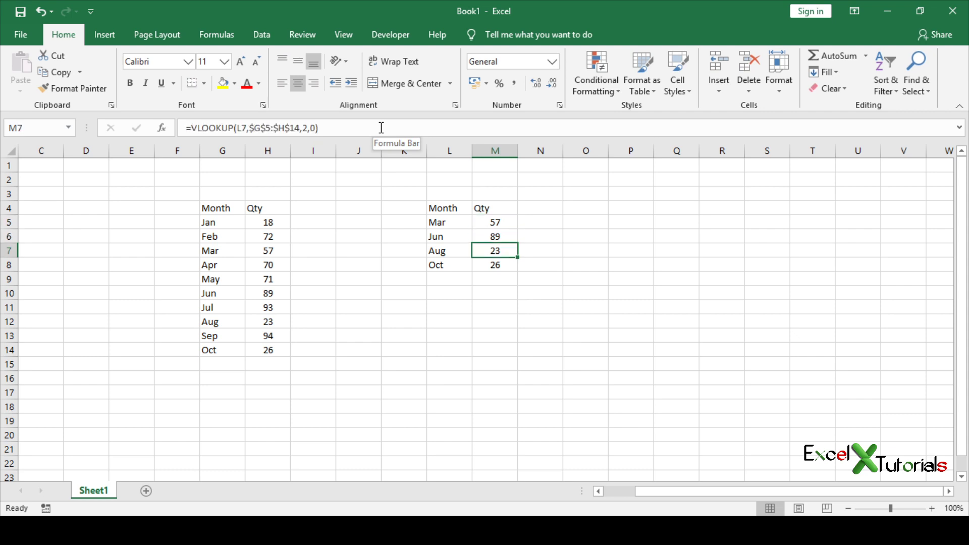
key("Down")
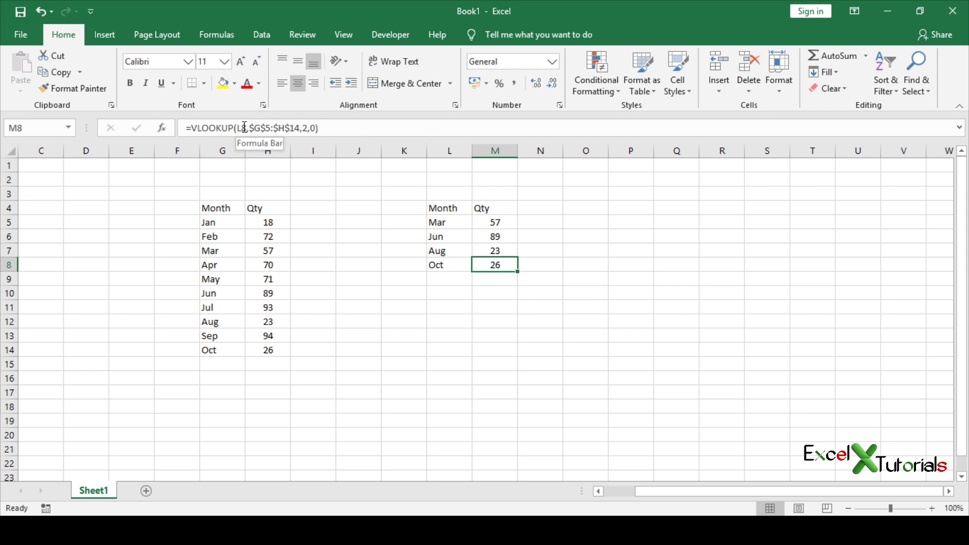
left_click(440, 266)
left_click(492, 263)
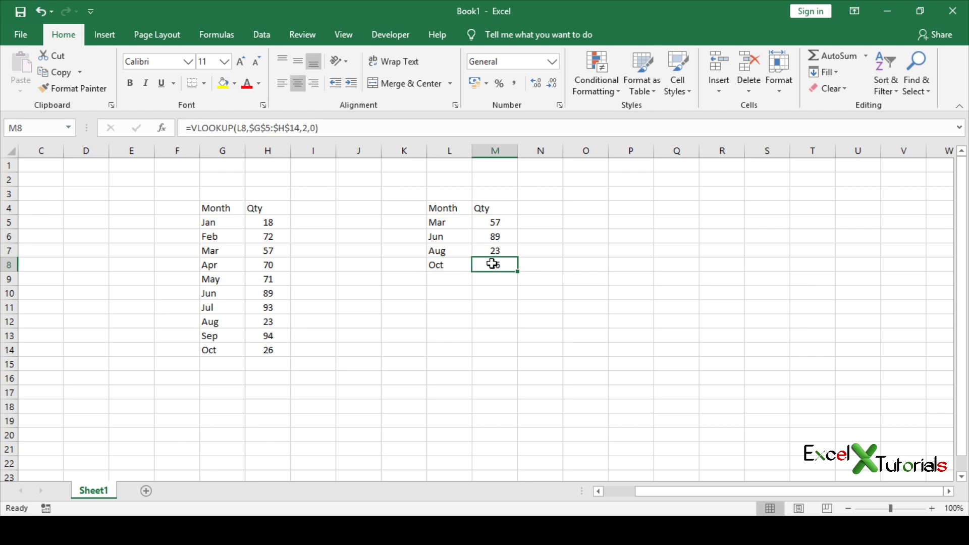
left_click(407, 130)
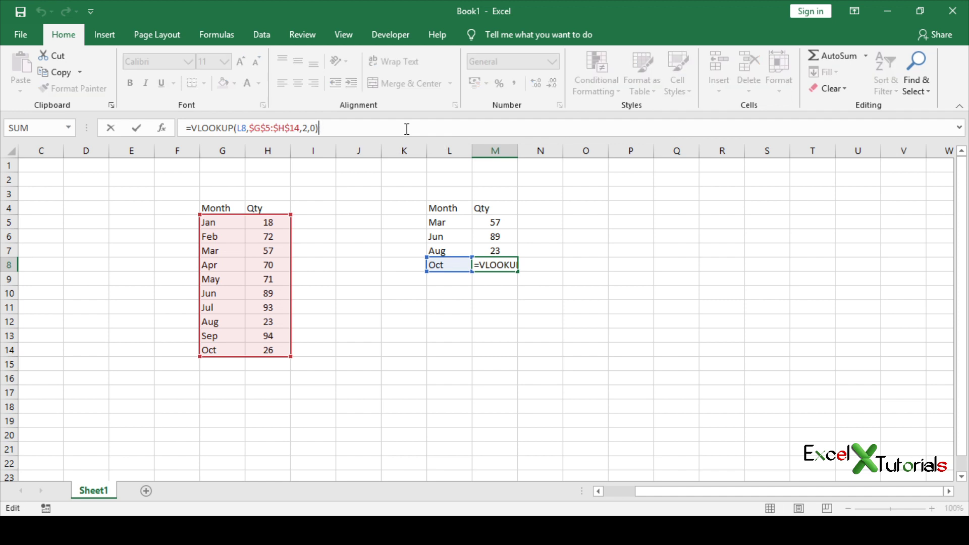
key("ctrl+Return")
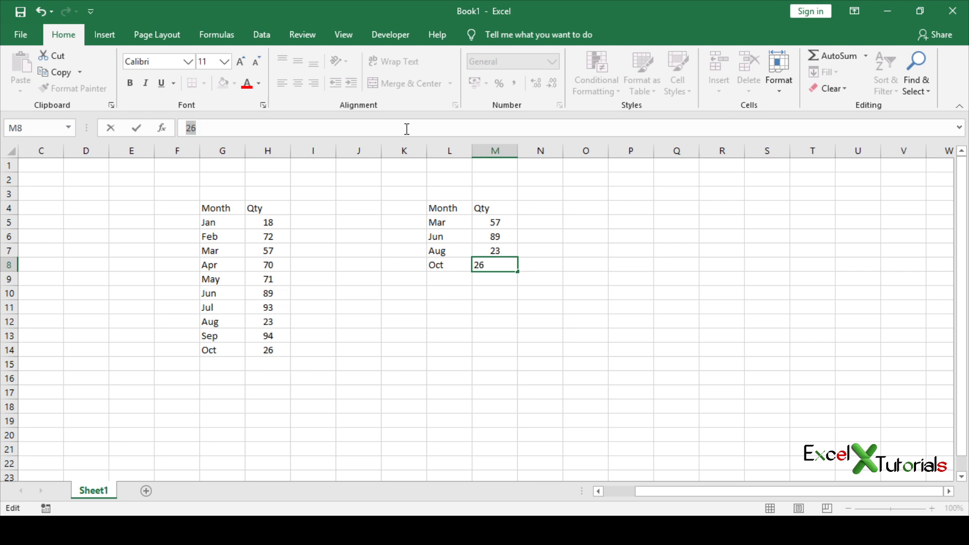
key("Return")
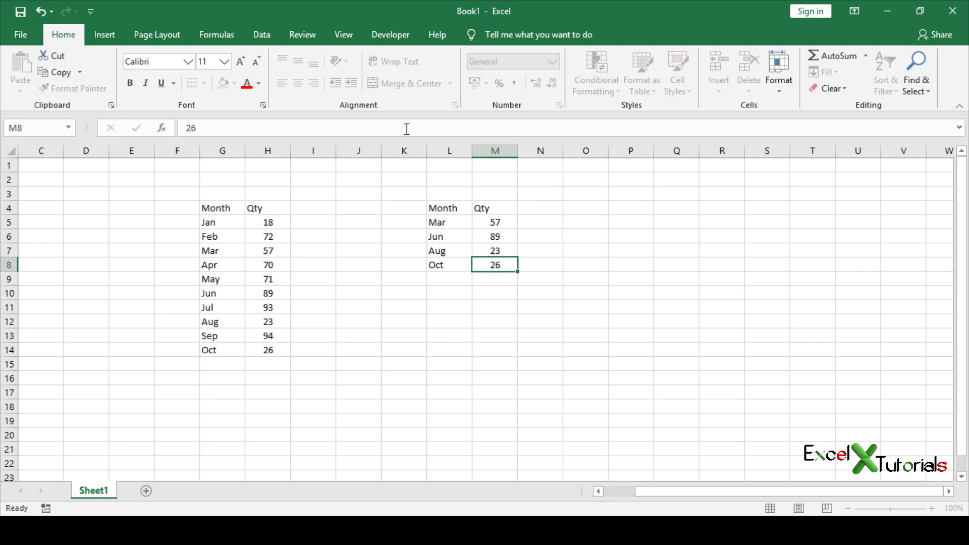
key("Up")
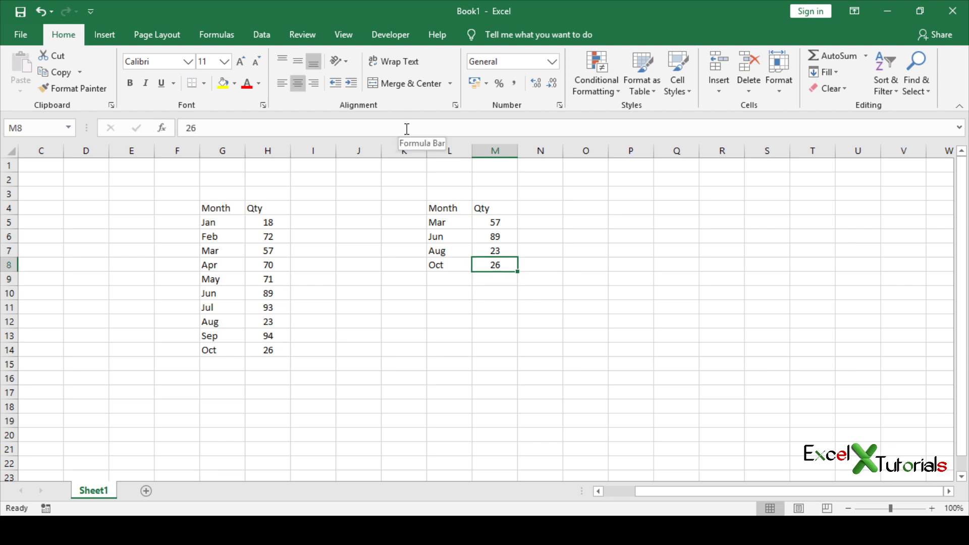
key("Left")
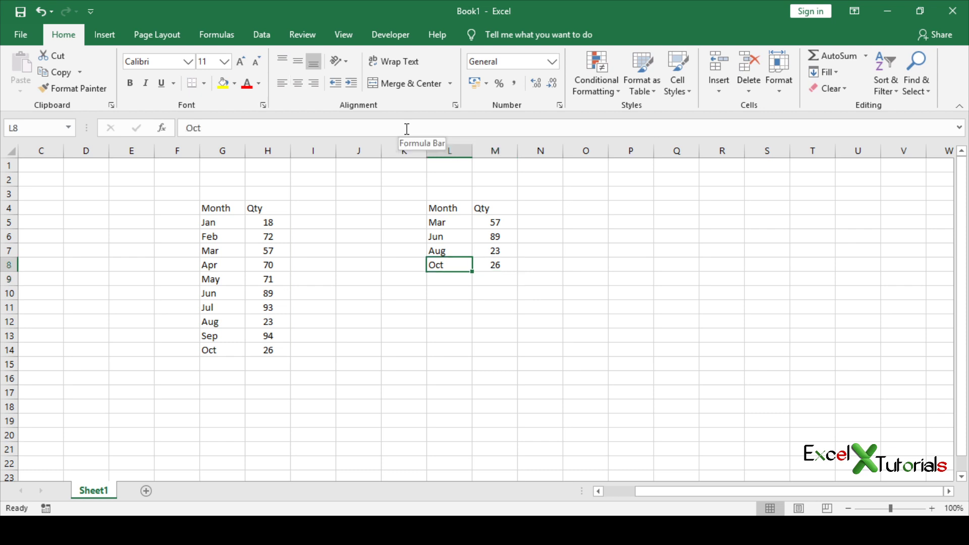
key("Right")
key("Up")
key("Up")
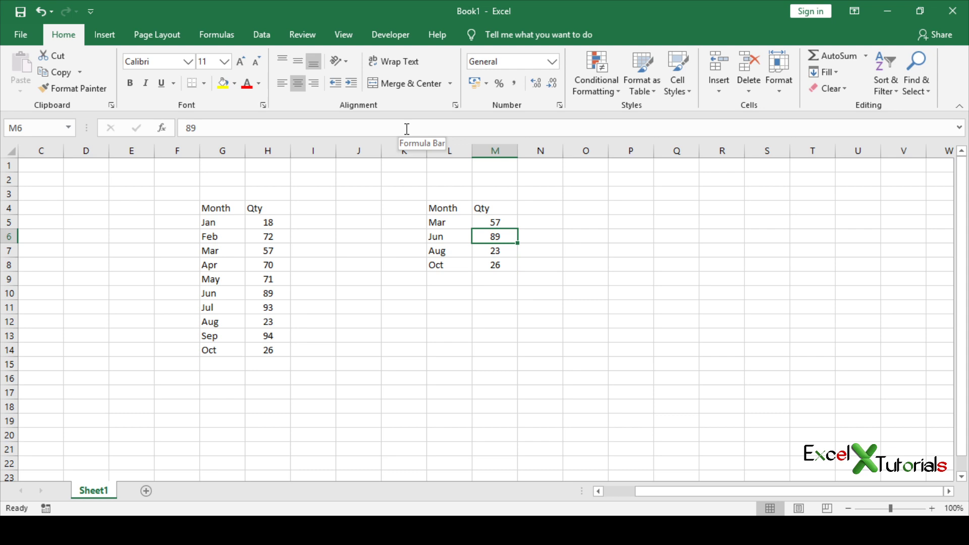
key("Up")
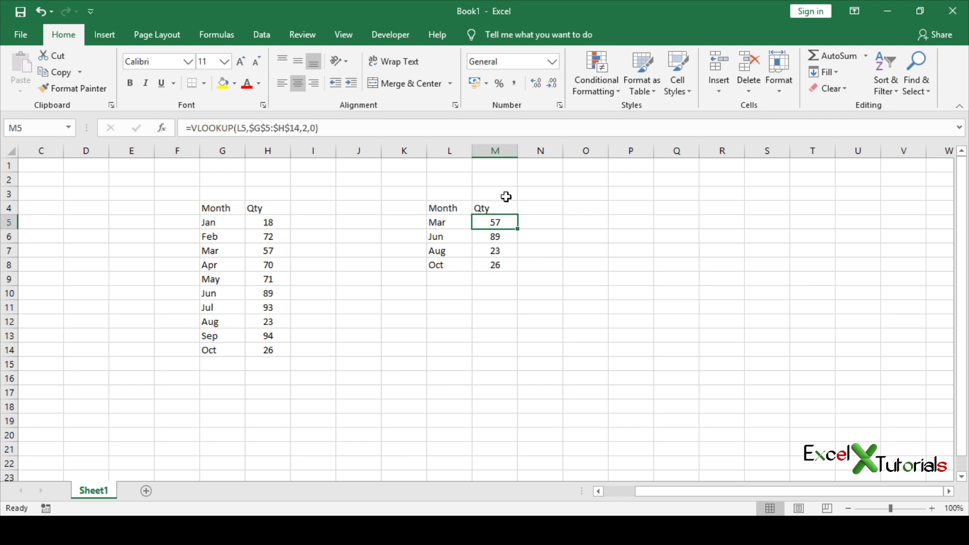
Step: Convert the Mar and Aug VLOOKUPs in M5 and M7 to fixed values 57 and 23, then select M5:M8
key("F2")
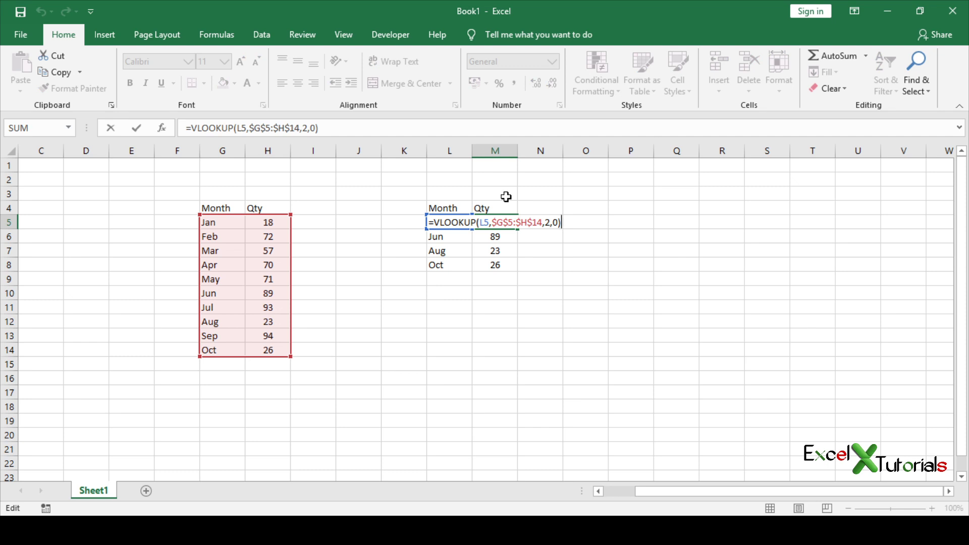
key("F9")
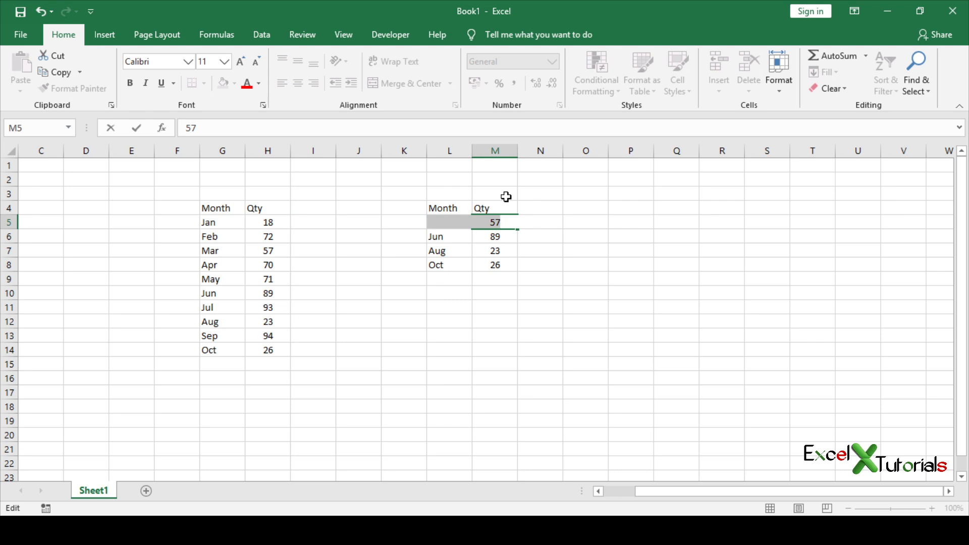
key("Return")
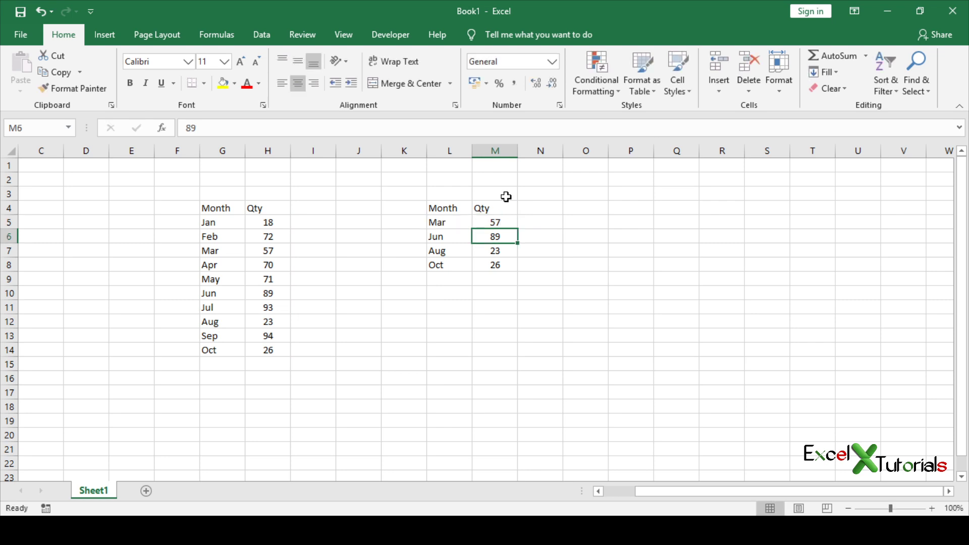
key("Down")
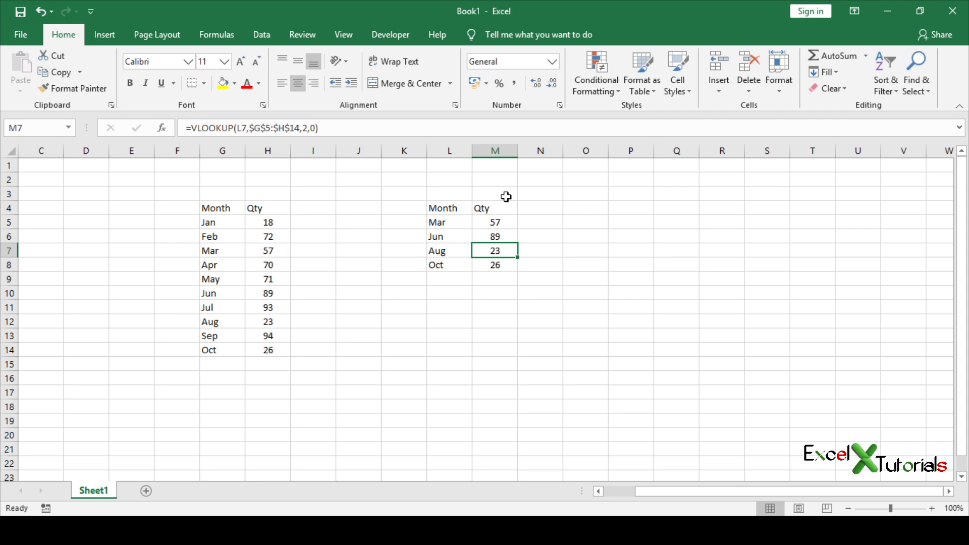
key("F2")
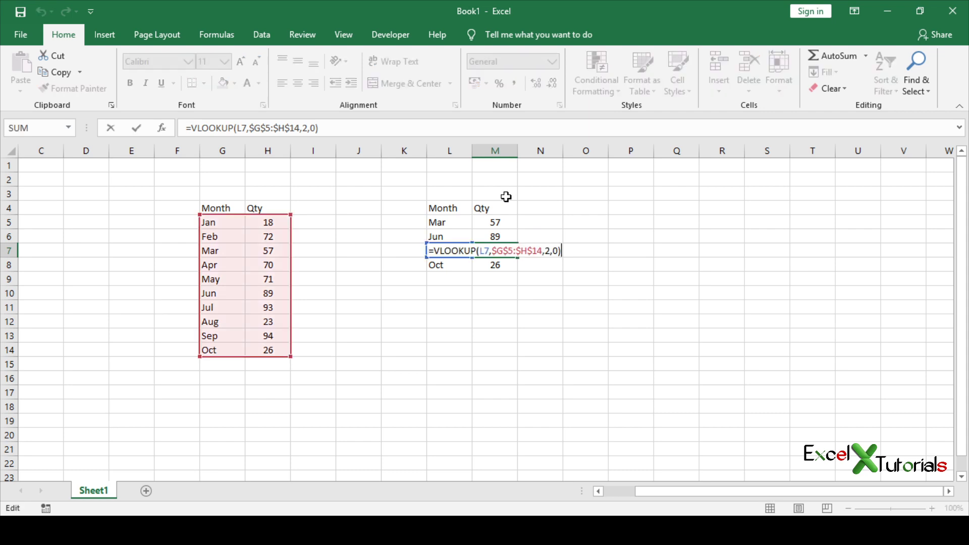
key("F9")
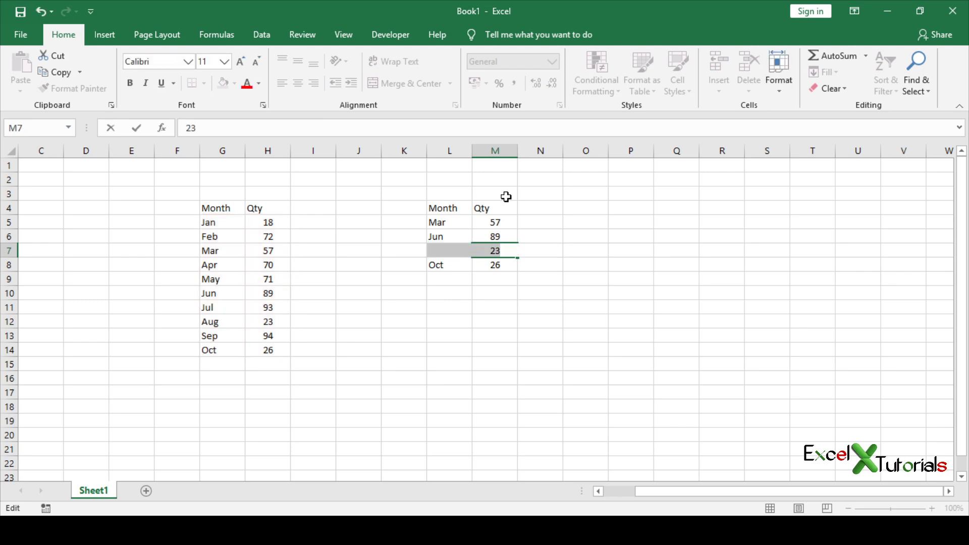
key("Return")
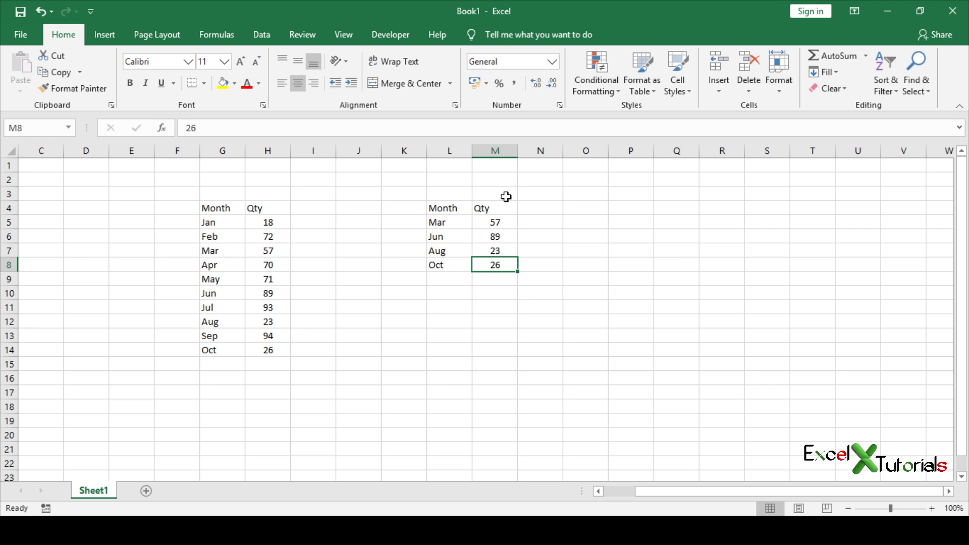
key("Up")
key("Up")
key("Up")
key("shift+Down")
key("shift+Down")
key("shift+Down")
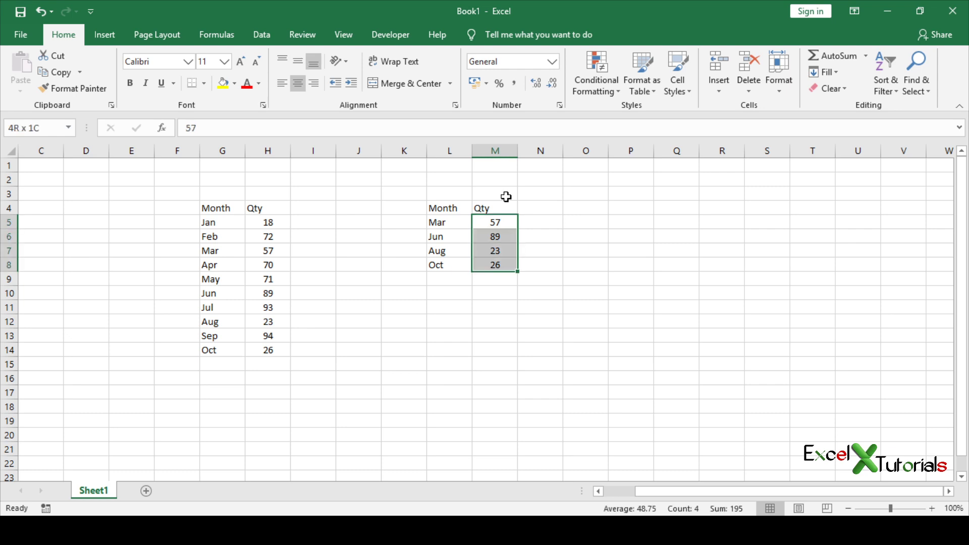
Step: Clear the Qty values in M5:M8 and start a VLOOKUP in M5 looking up L5
key("Delete")
key("shift+Up")
key("shift+Up")
key("shift+Up")
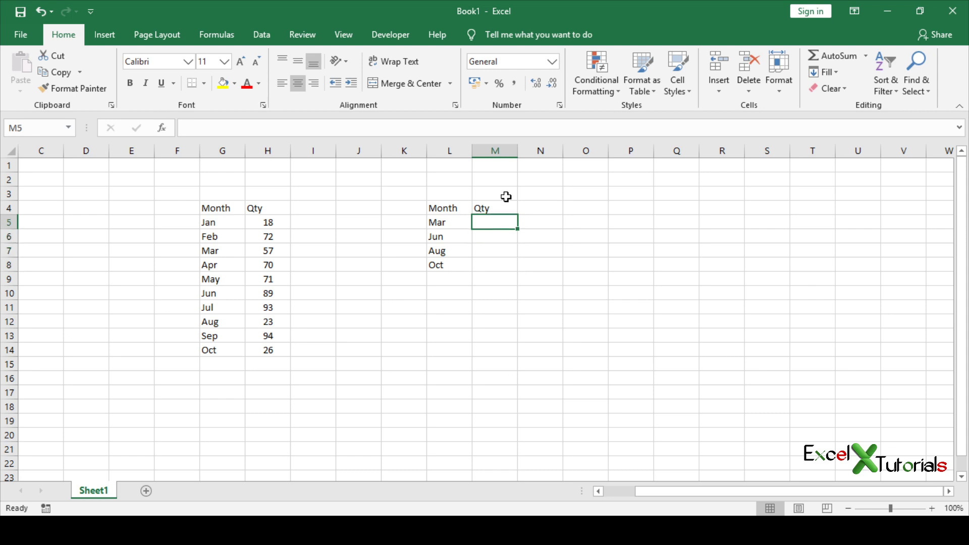
type("=vl")
key("Left")
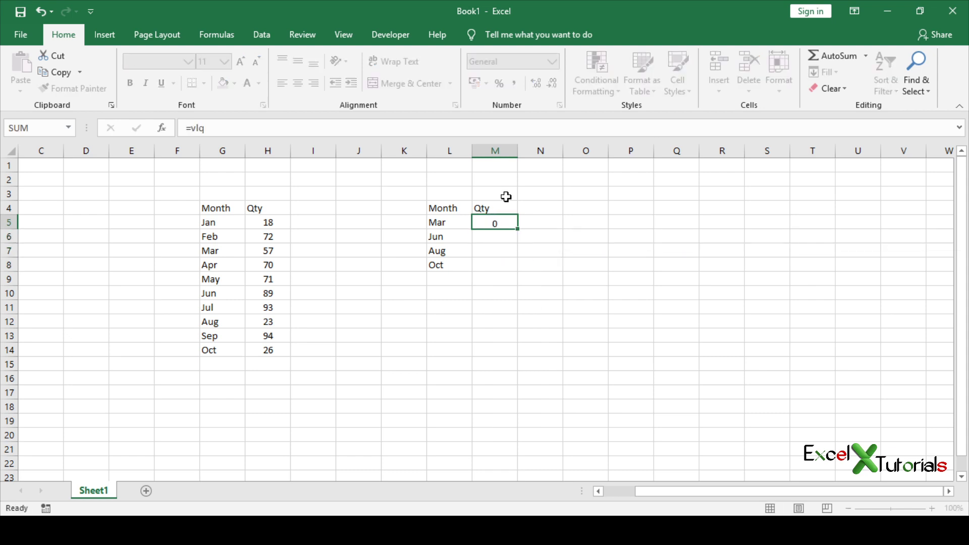
key("Right")
key("F2")
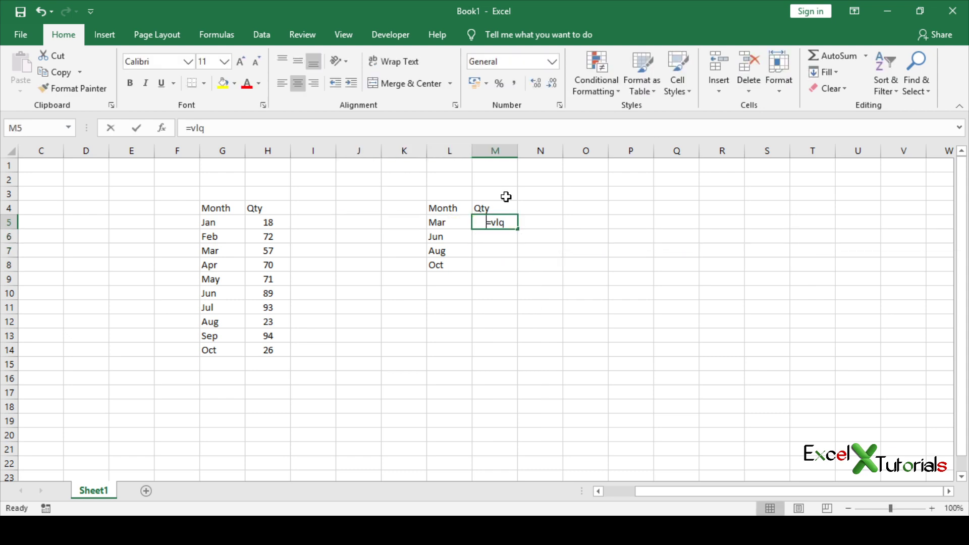
key("Tab")
key("Left")
key("Left")
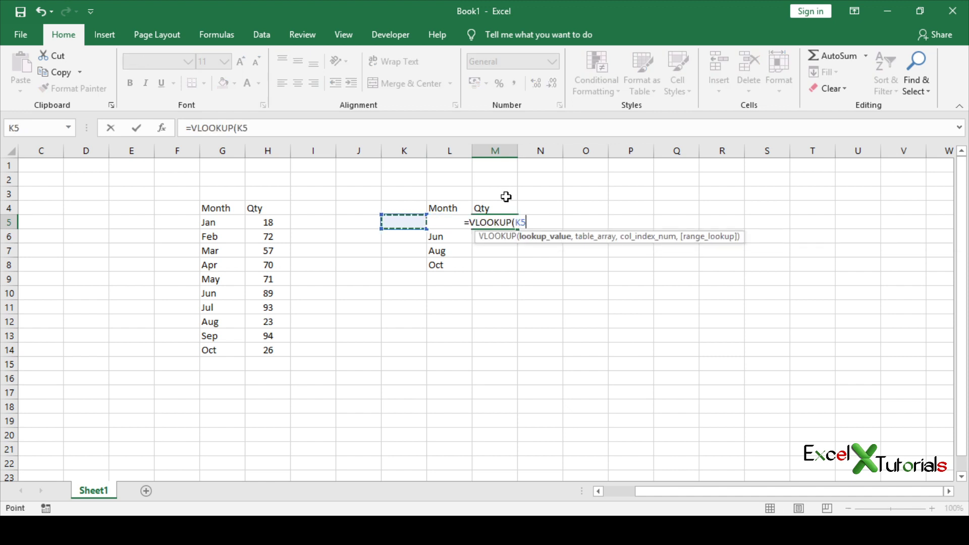
Step: Complete M5's formula as =VLOOKUP(L5,$G$5:$H$14,2,0)
key("Left")
key("Right")
key("Right")
type(",")
key("Left")
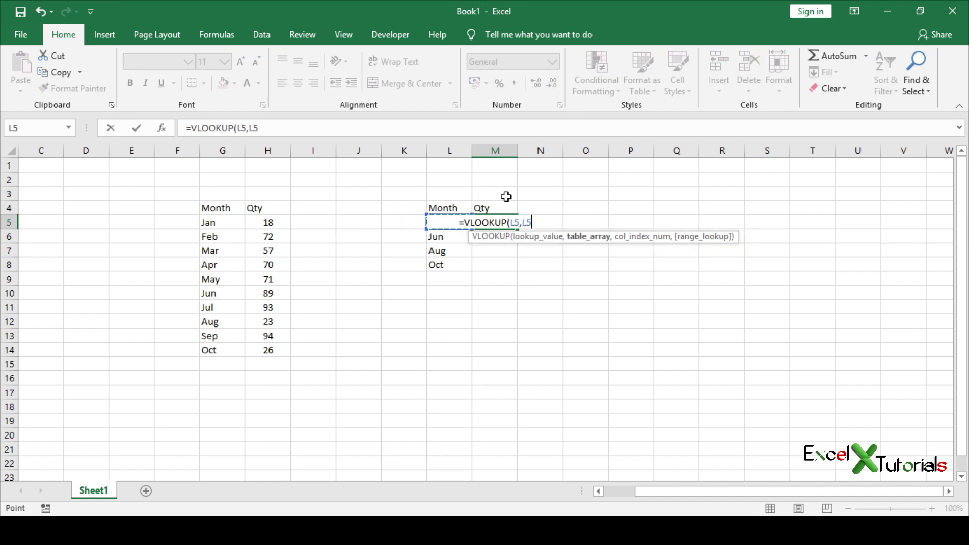
key("Left")
key("Left")
key("Left")
key("Left")
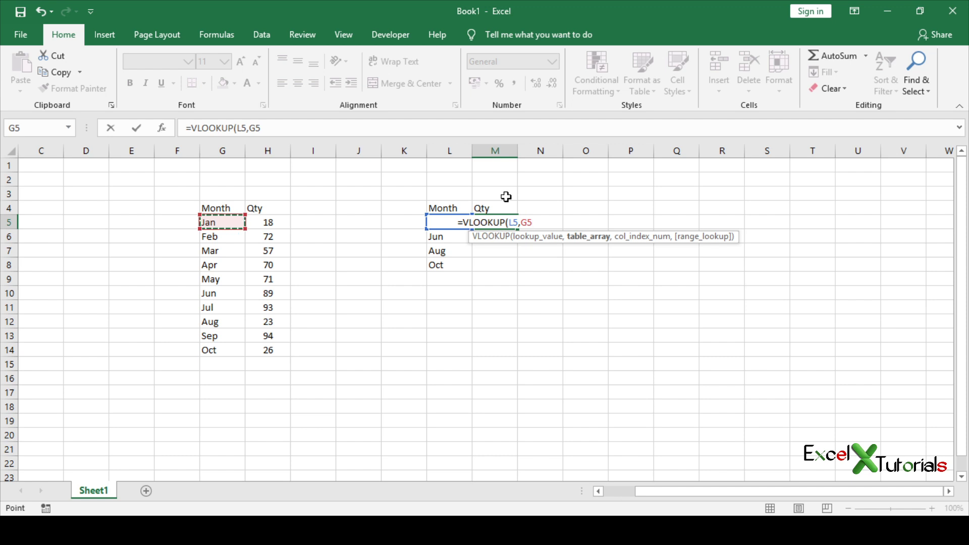
key("Right")
key("Left")
key("shift+Right")
key("ctrl+shift+Down")
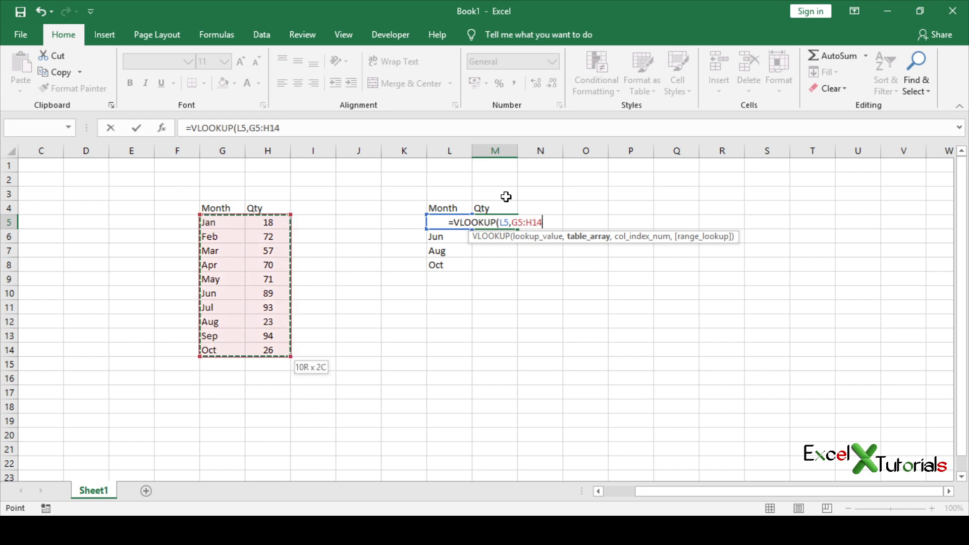
key("F4")
type("$H$14,2,0")
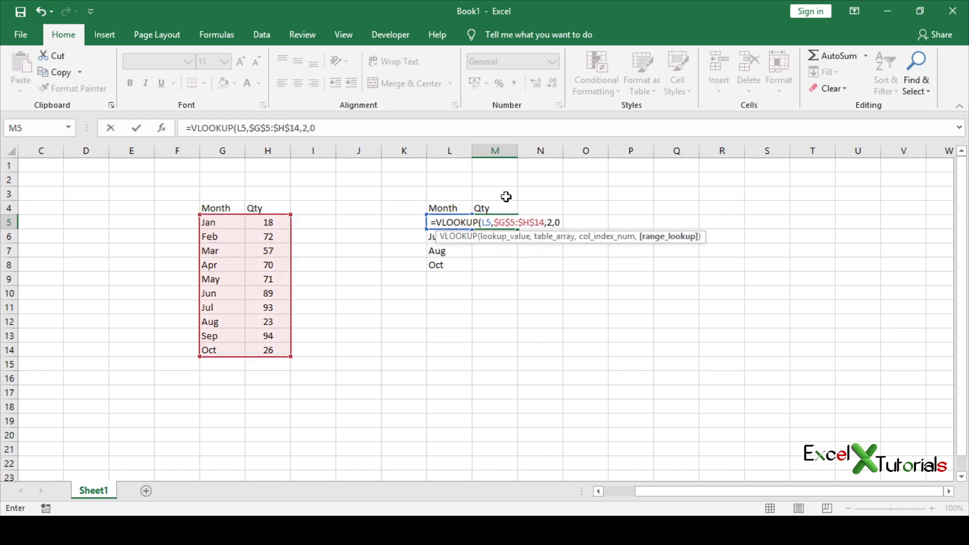
type(")")
key("Return")
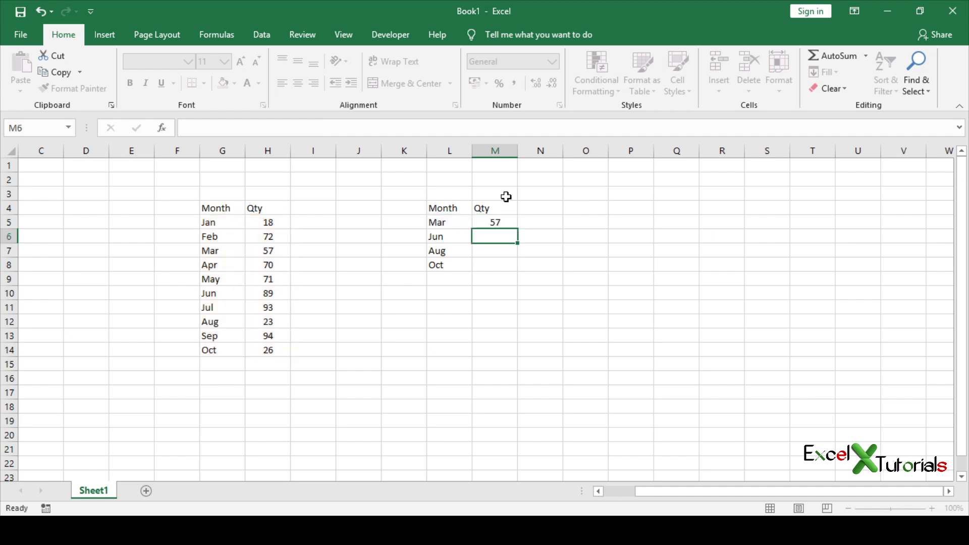
Step: Fill the lookup formula down through M8, giving 57, 89, 23, 26
key("Up")
key("shift+Down")
key("shift+Down")
key("shift+Down")
key("ctrl+d")
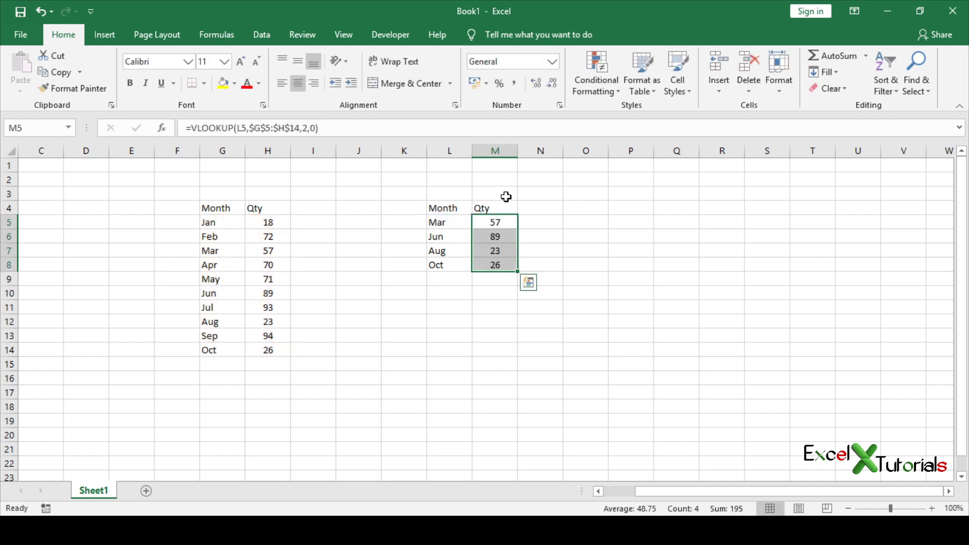
key("Down")
Step: Select the lookup table L4:M8 including its Month and Qty headers
key("Up")
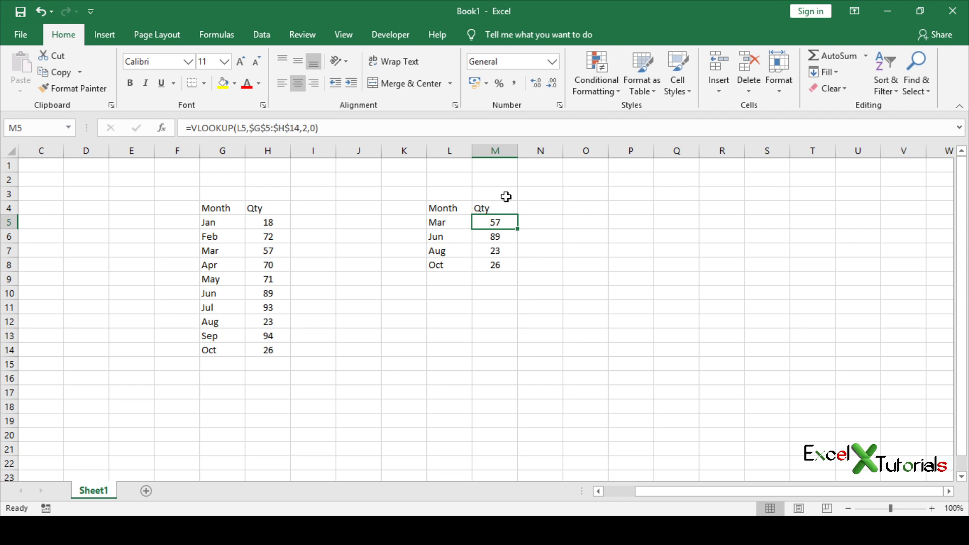
key("Left")
key("Up")
key("ctrl+shift+Down")
key("shift+Right")
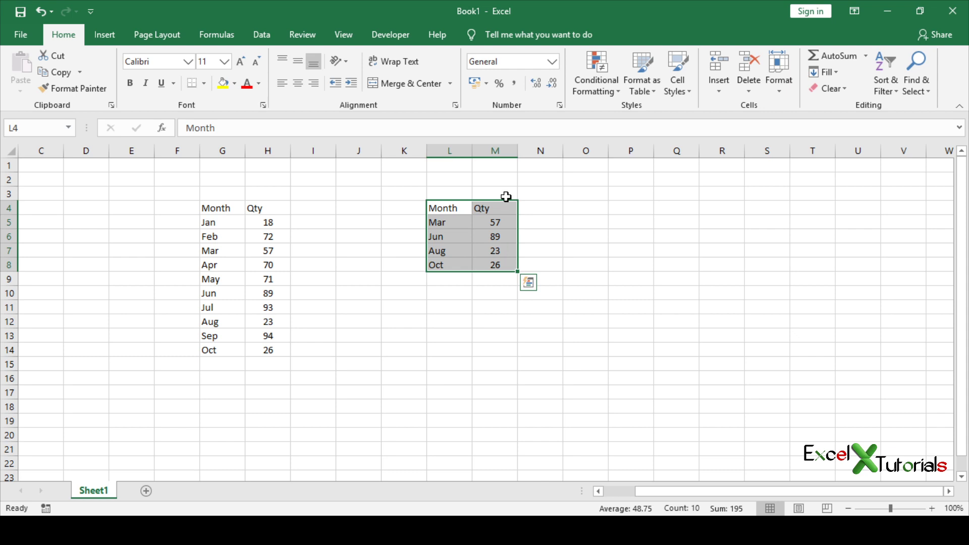
Step: Create a headed table from L4:M8 with Data > From Table, opening it in Power Query Editor
left_click(262, 35)
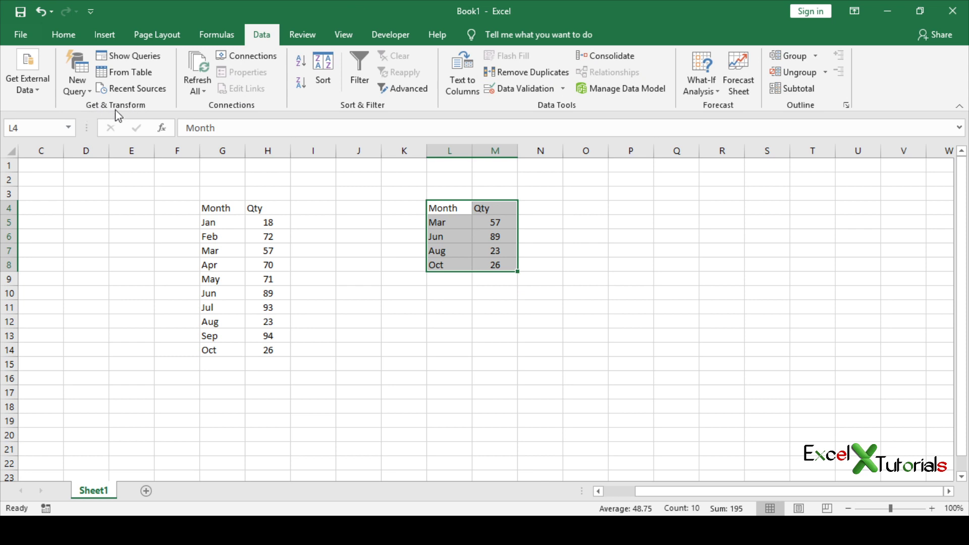
left_click(135, 73)
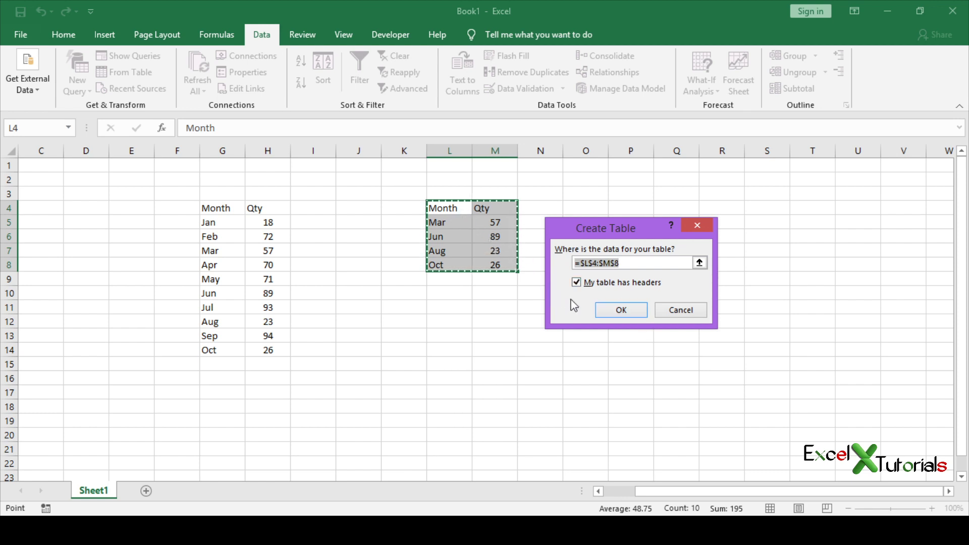
left_click(621, 311)
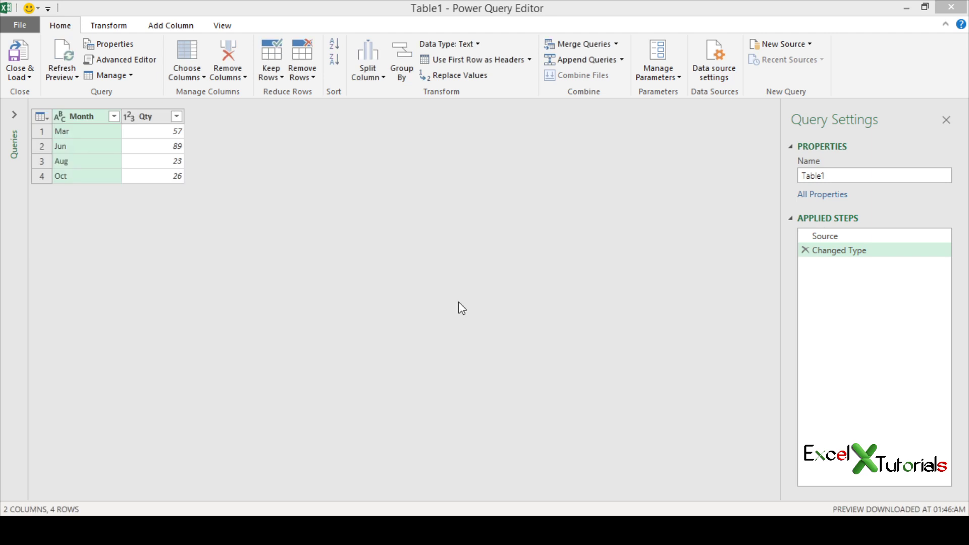
Step: Check the Qty preview values 57 and 89, then Close & Load query Table1 to Sheet2
left_click(145, 131)
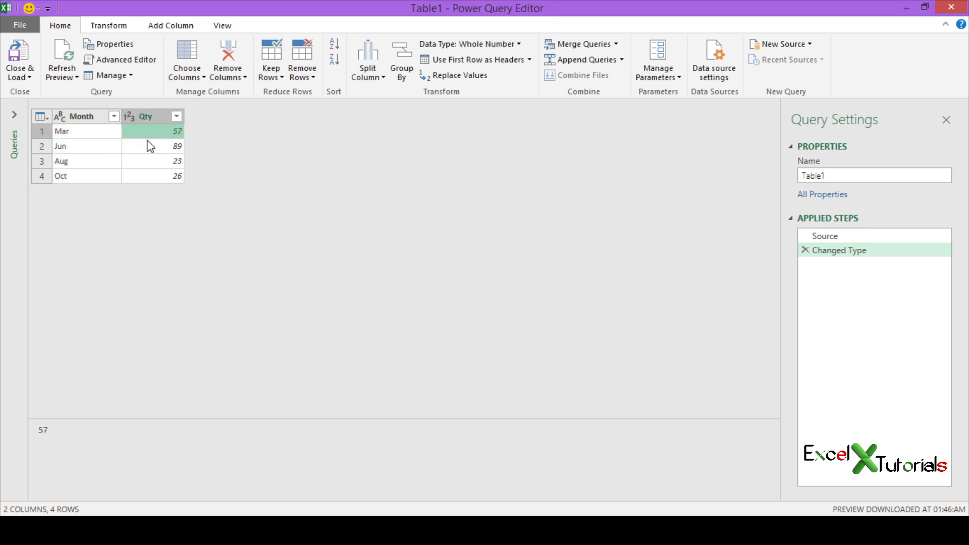
left_click(148, 141)
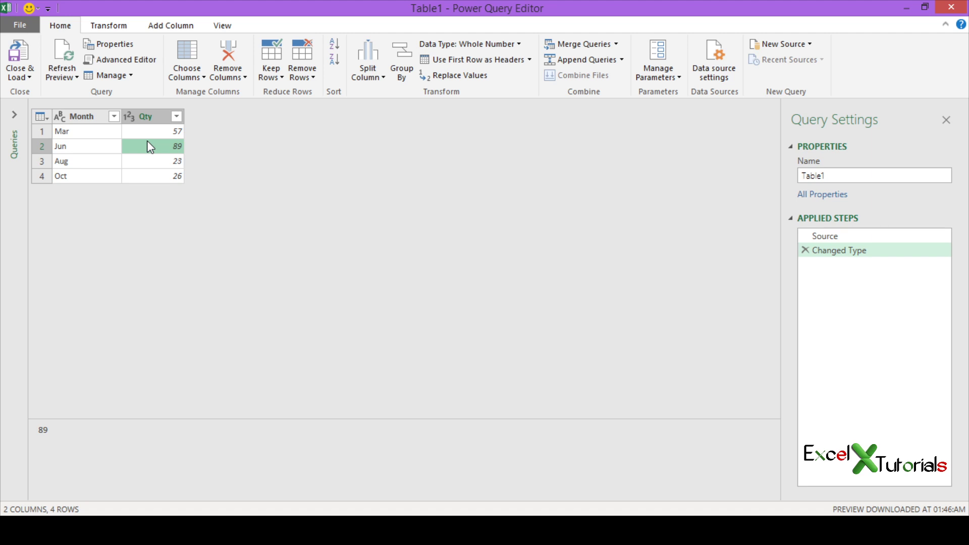
left_click(21, 58)
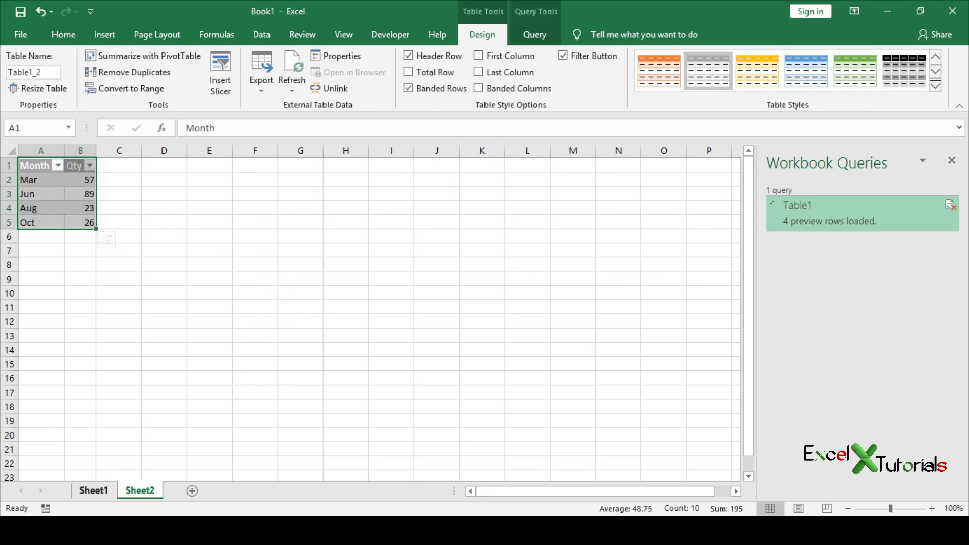
Step: Verify that Sheet2's cells B2:B5 hold plain values 57, 89, 23 and 26
left_click(281, 292)
left_click(99, 493)
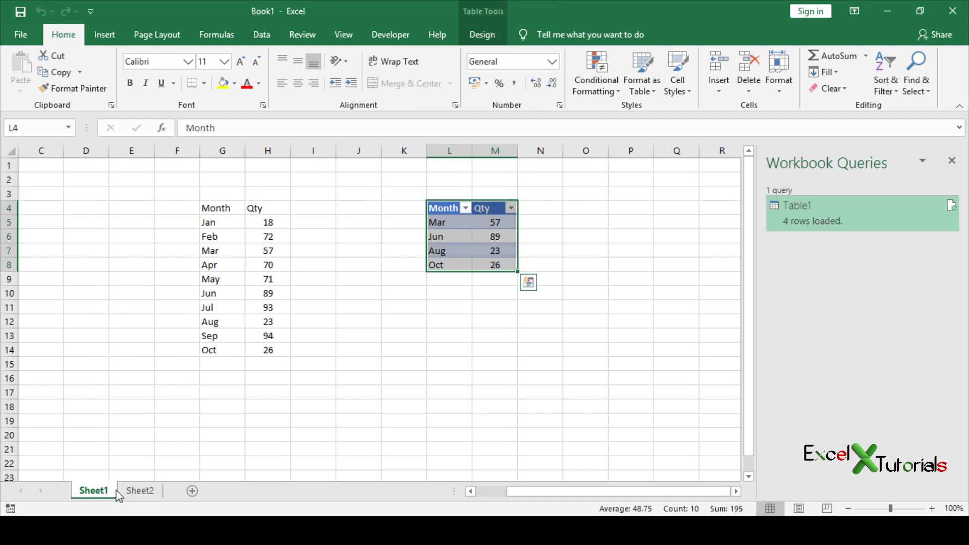
left_click(132, 490)
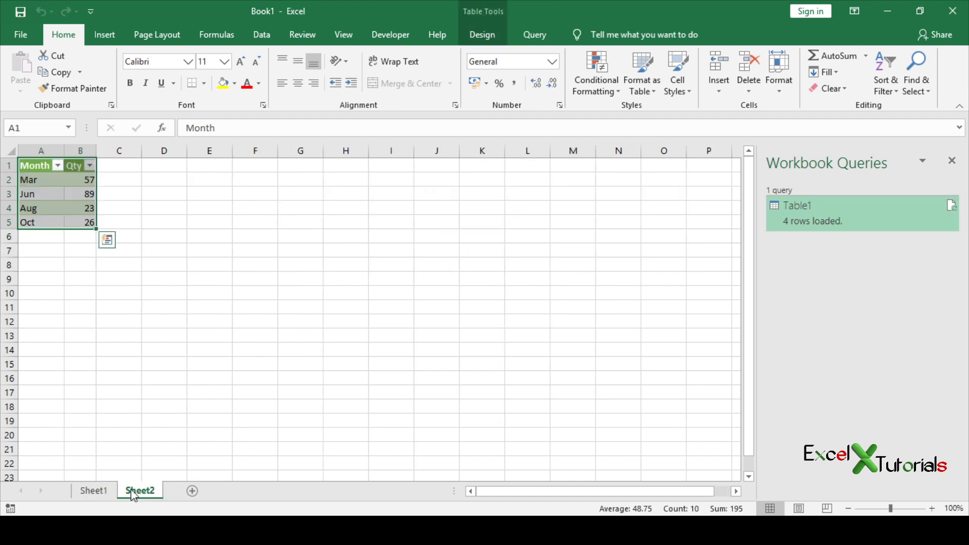
left_click(123, 276)
left_click(87, 184)
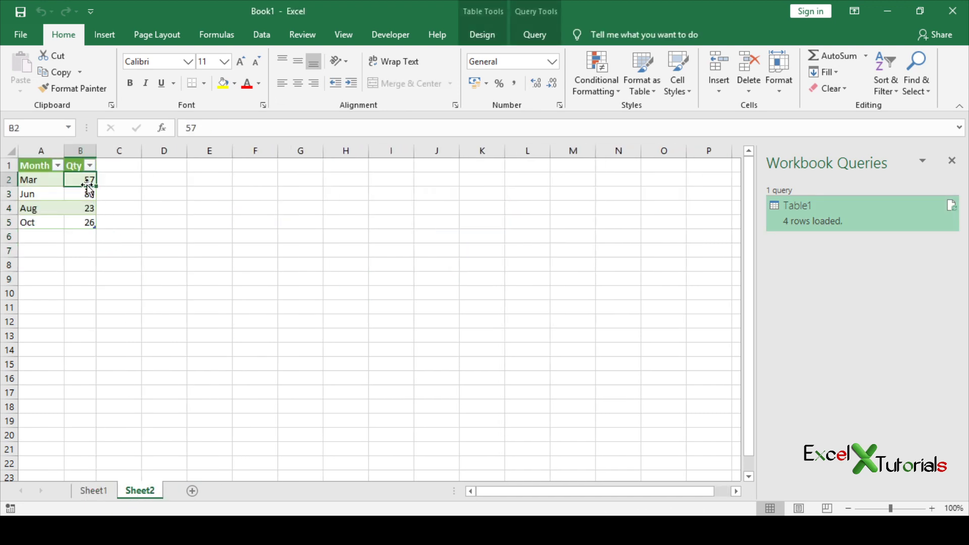
left_click(88, 196)
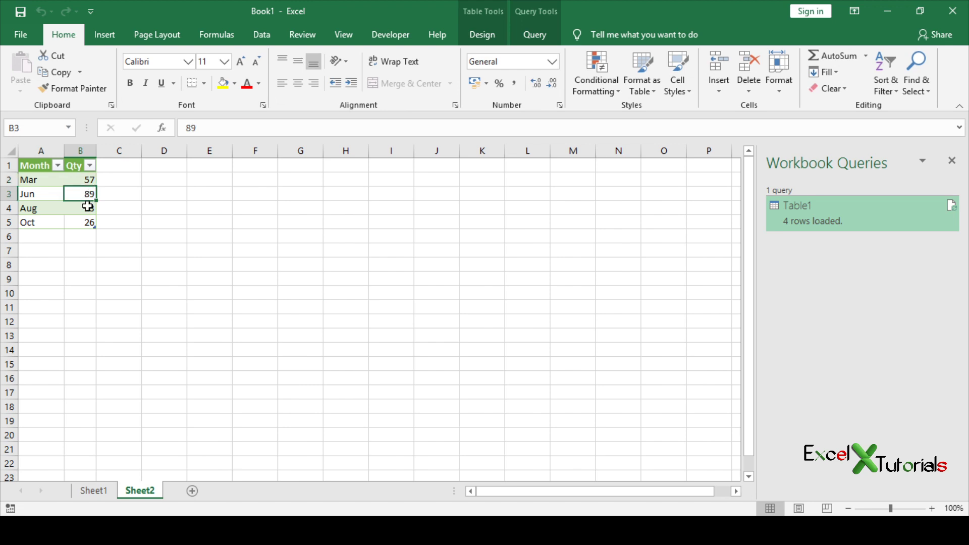
left_click(87, 208)
type("23")
left_click(87, 221)
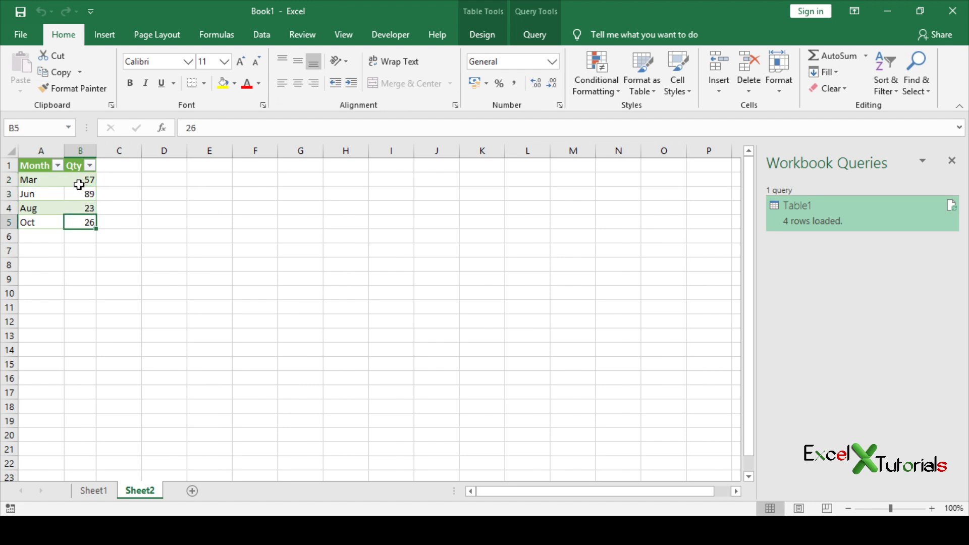
left_click(80, 185)
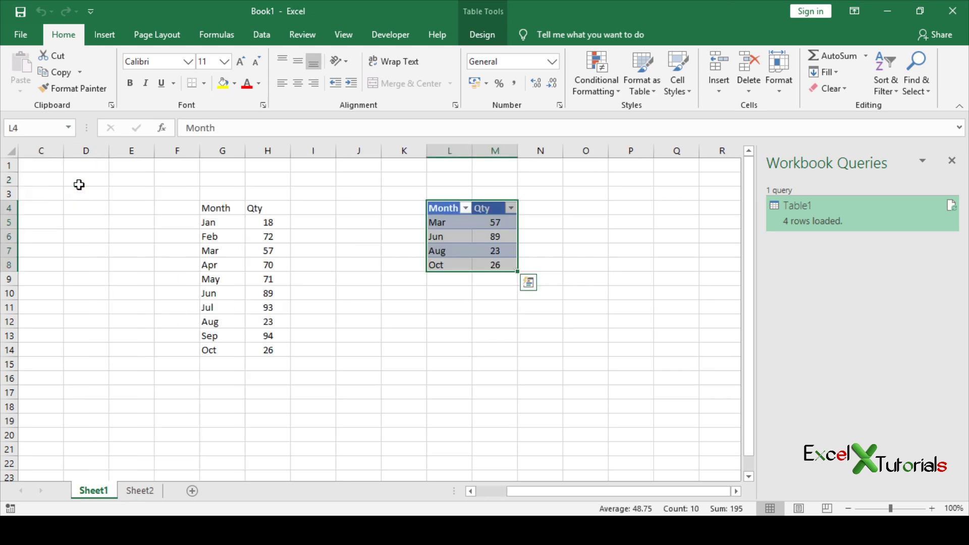
Step: Copy the lookup table L4:M8 to O4 and clear the pasted Qty values in P5:P8
key("ctrl+c")
key("Right")
key("Right")
key("Right")
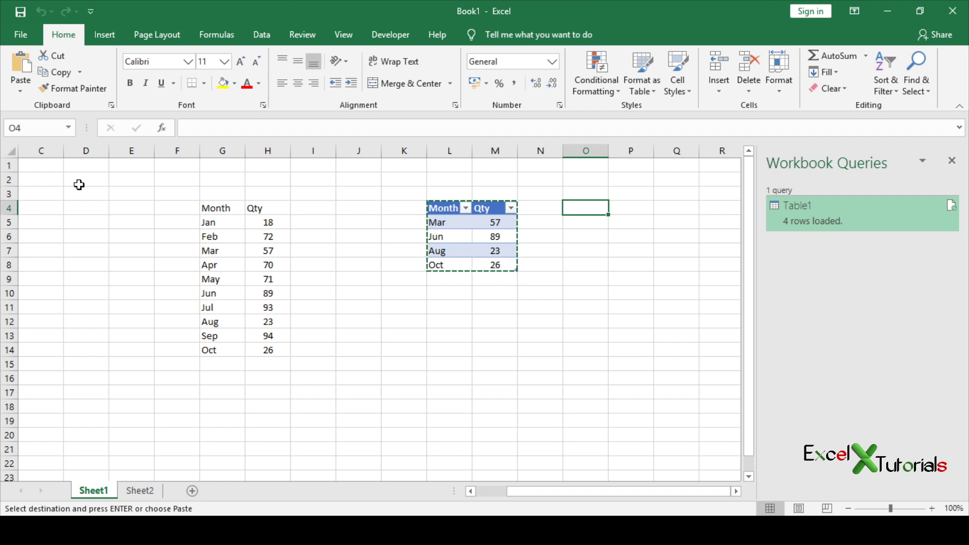
key("ctrl+v")
key("Right")
key("Down")
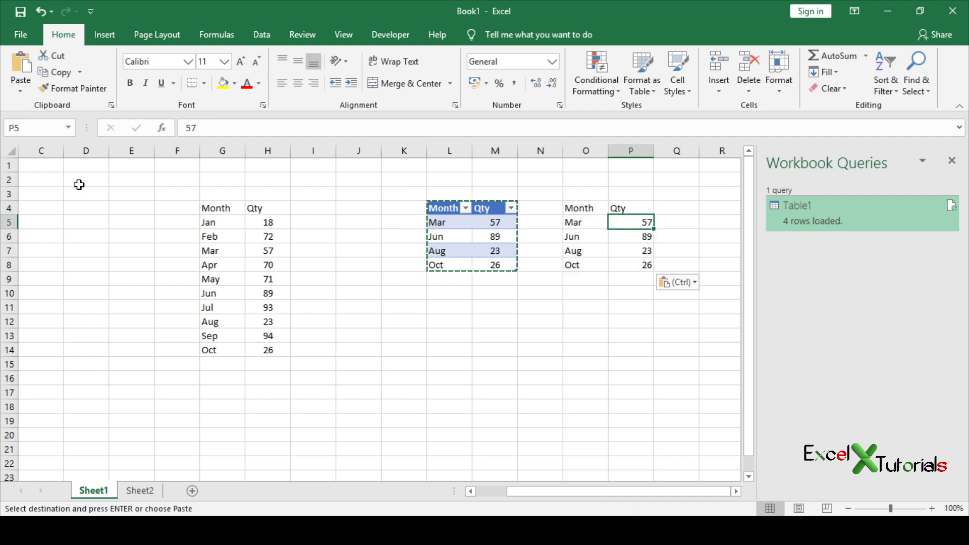
key("shift+Left")
key("Right")
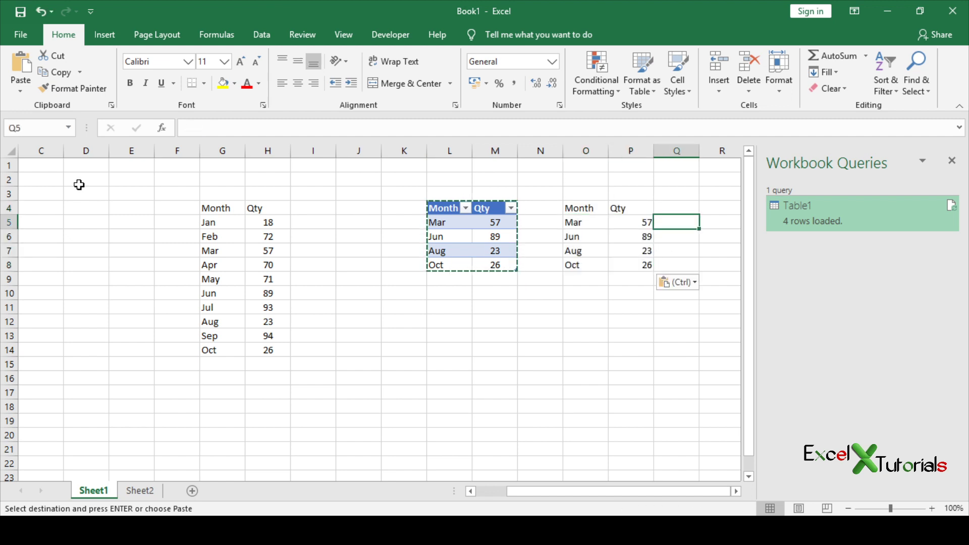
key("Left")
key("shift+Down")
key("shift+Down")
key("shift+Down")
key("Delete")
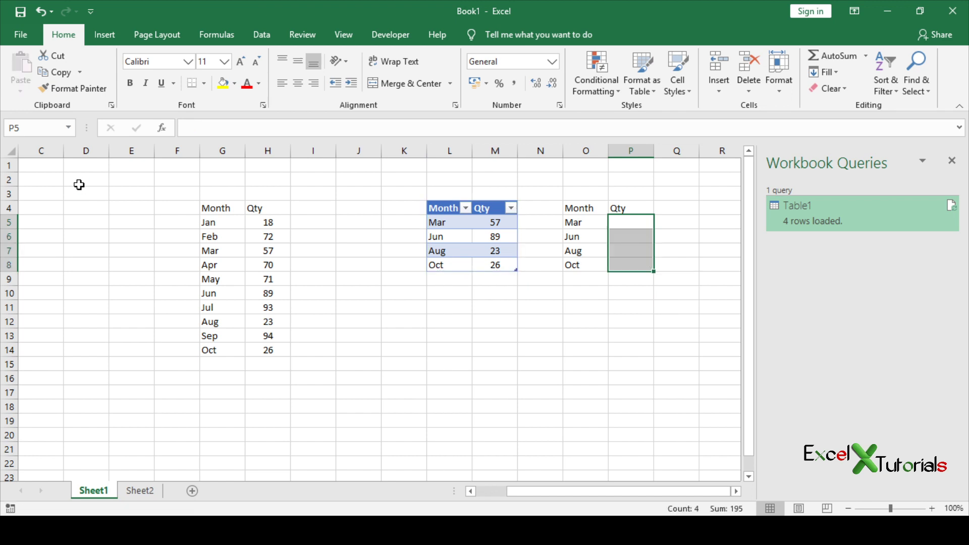
Step: Enter =VLOOKUP(O5,$G$5:$H$14,2,0) in P5
type("=VLOOKUP(")
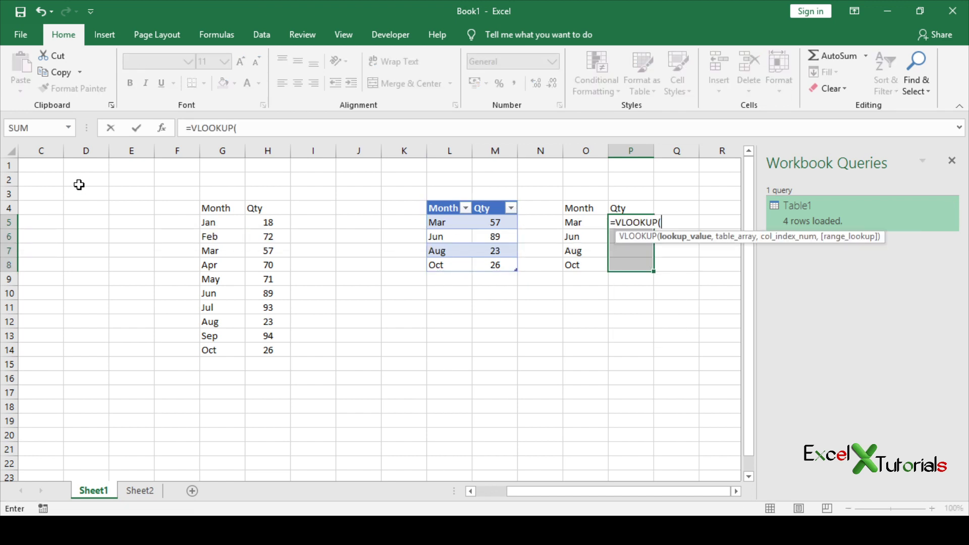
key("Left")
type(",")
key("Left")
key("Left")
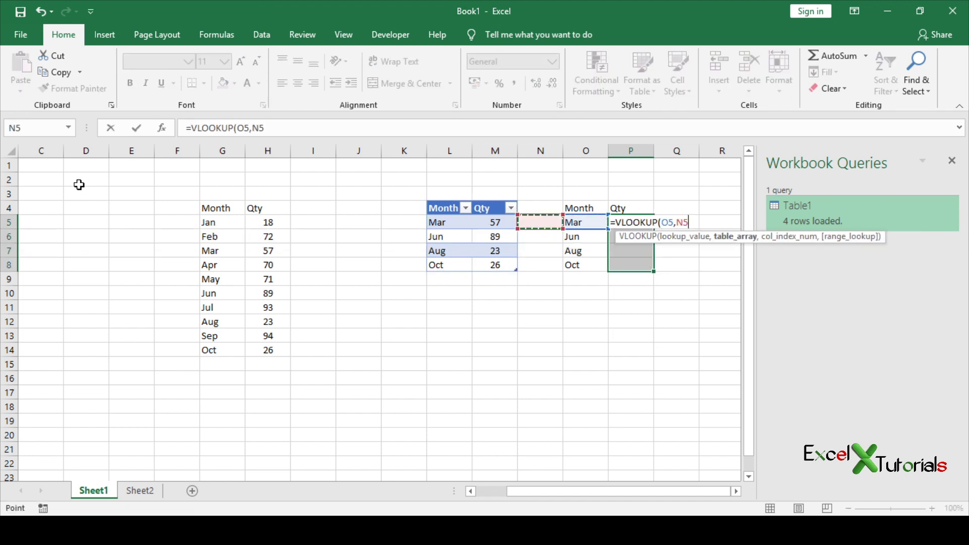
key("Left")
key("Left")
key("Left")
key("Left")
key("Left")
key("Left")
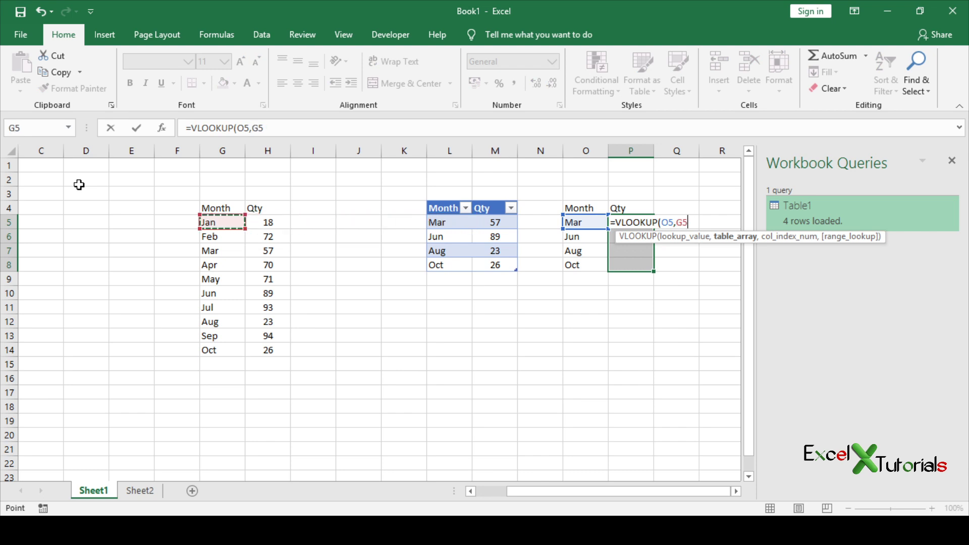
key("shift+Right")
key("ctrl+shift+Down")
key("F4")
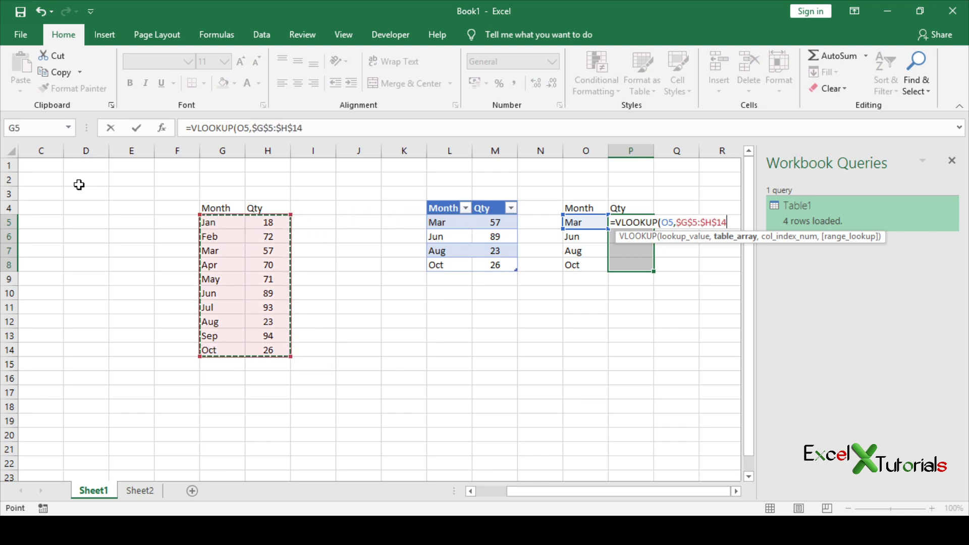
type(",2,0)")
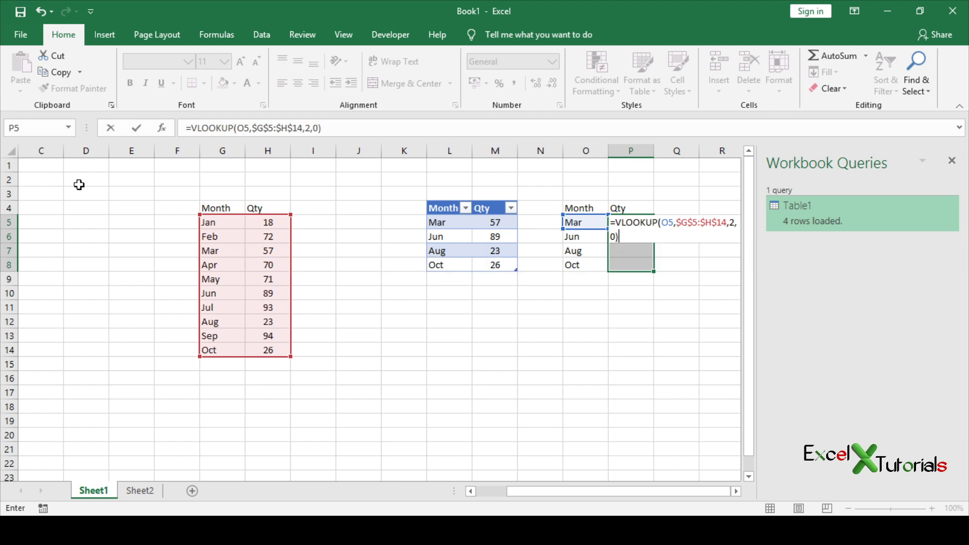
key("Return")
Step: Fill the Qty lookup formula down through P8
key("shift+Down")
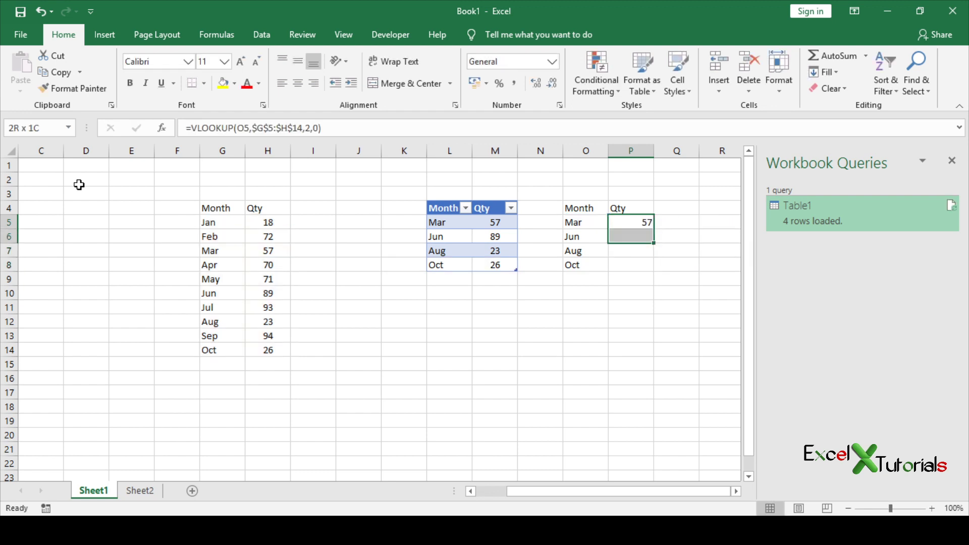
key("shift+Down")
key("shift+Down")
key("ctrl+d")
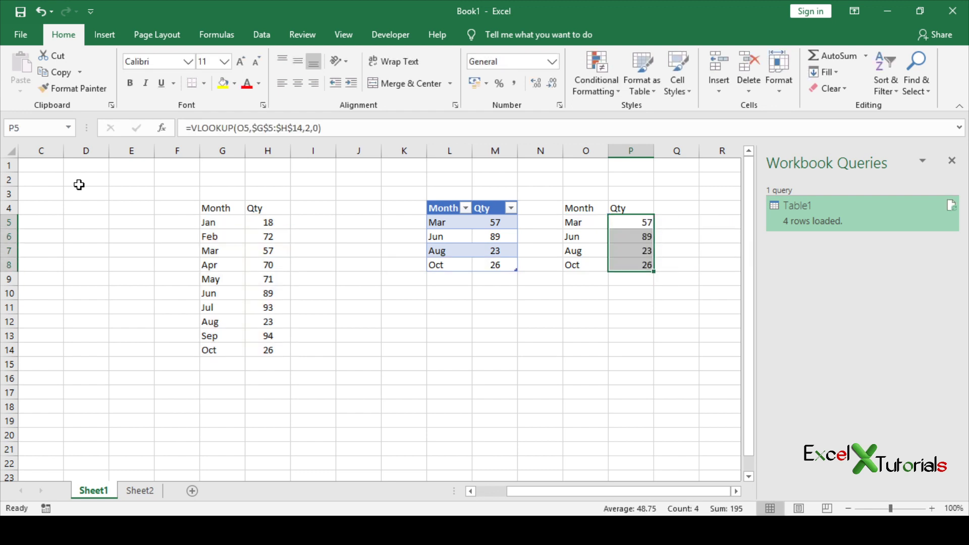
key("alt+h")
key("a")
key("c")
Step: Turn O4:P8 into a headed table via Data > From Table, opening query Table3
key("Up")
key("Left")
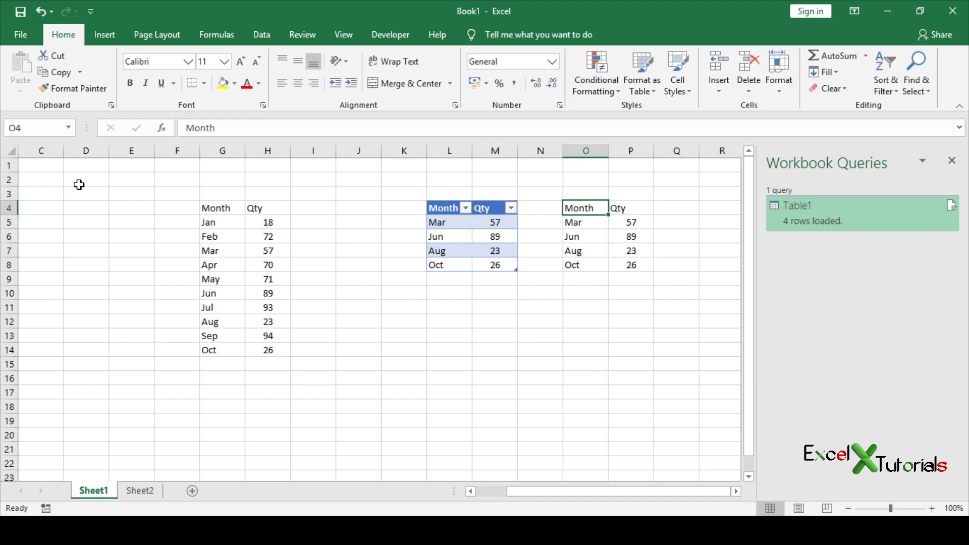
key("ctrl+shift+Down")
key("shift+Right")
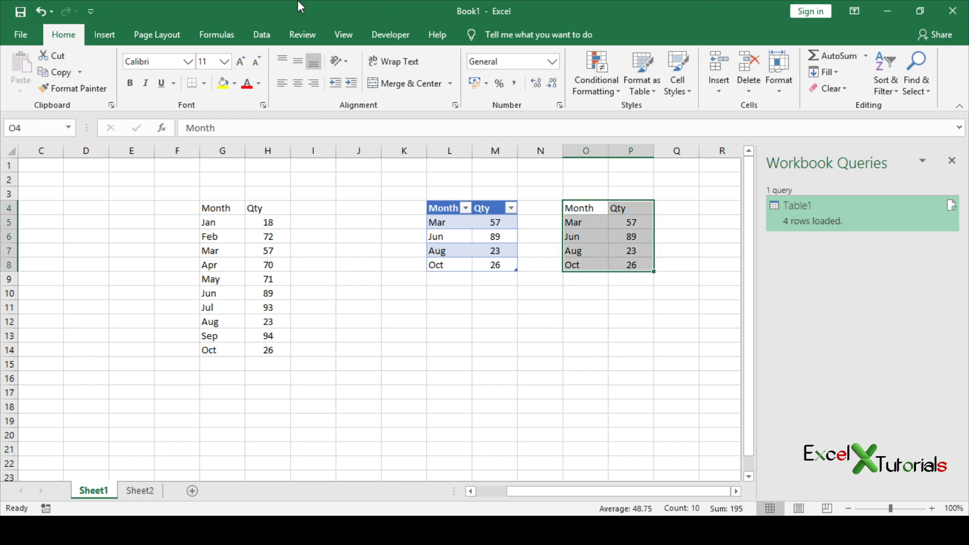
left_click(253, 37)
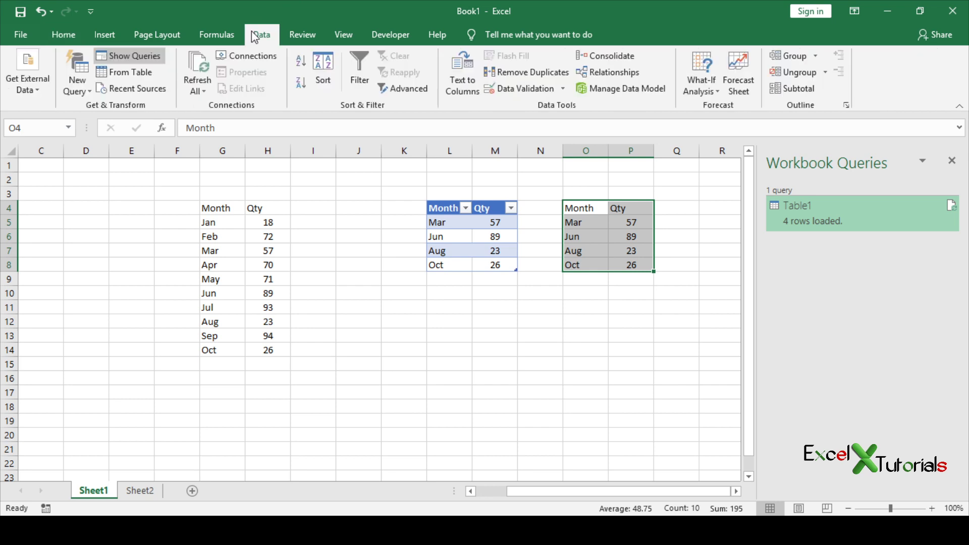
left_click(140, 74)
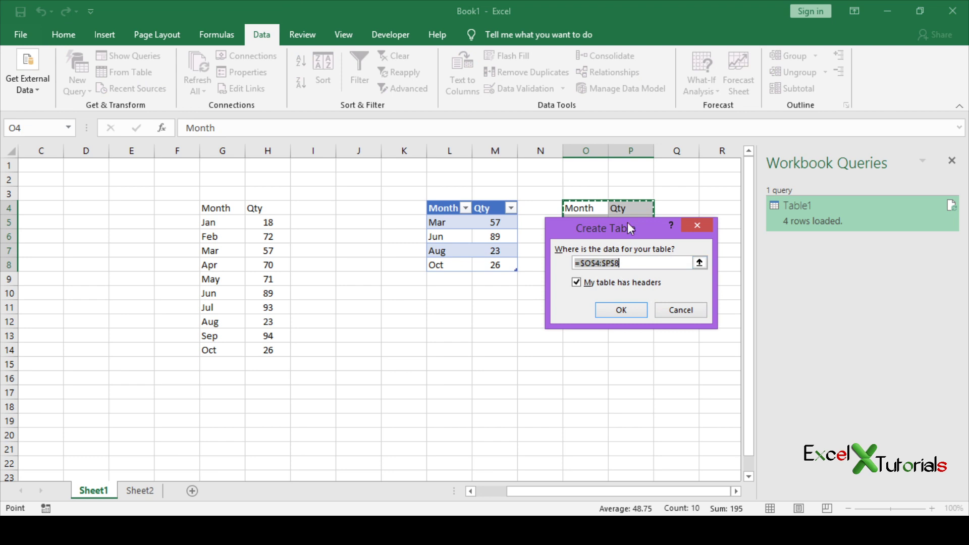
left_click(620, 310)
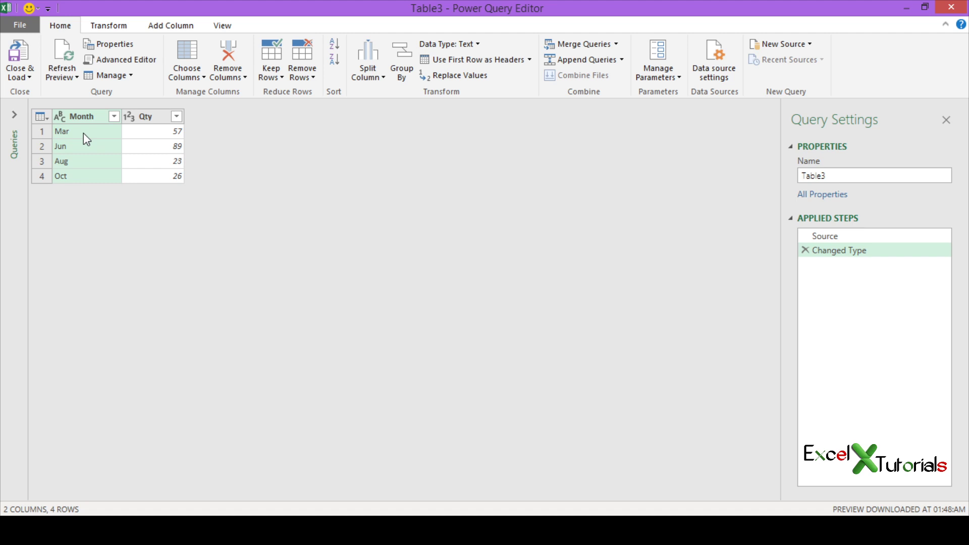
Step: Close & Load query Table3 onto Sheet3, then go back to Sheet1
left_click(25, 57)
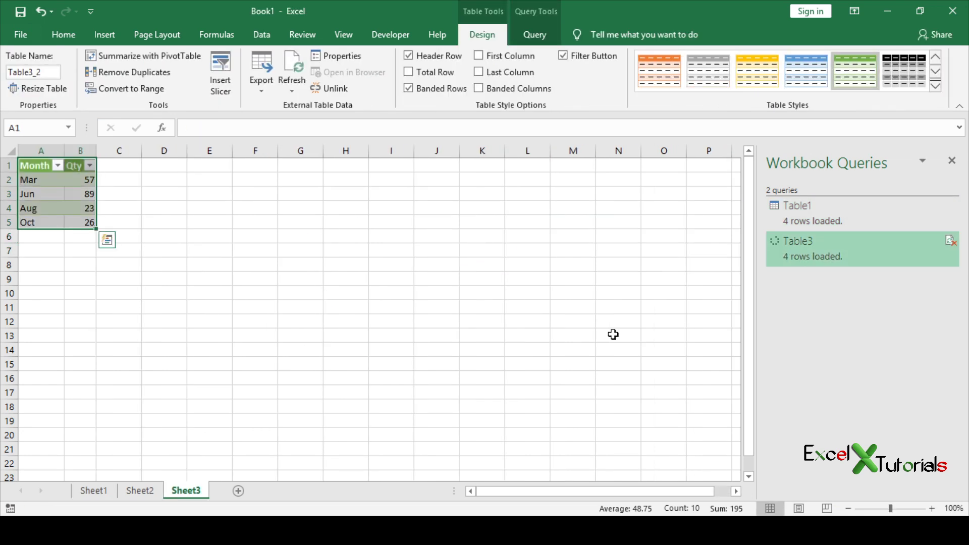
left_click(238, 225)
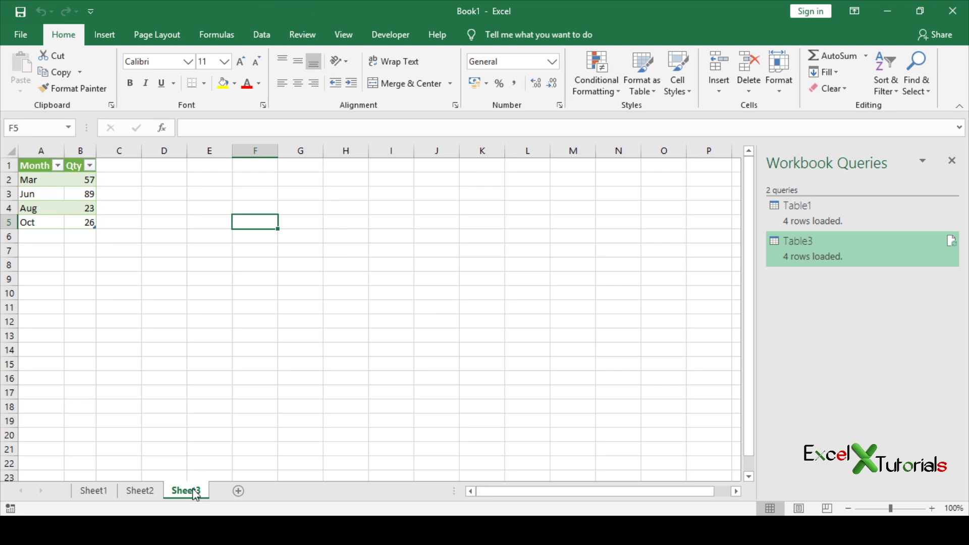
left_click(109, 491)
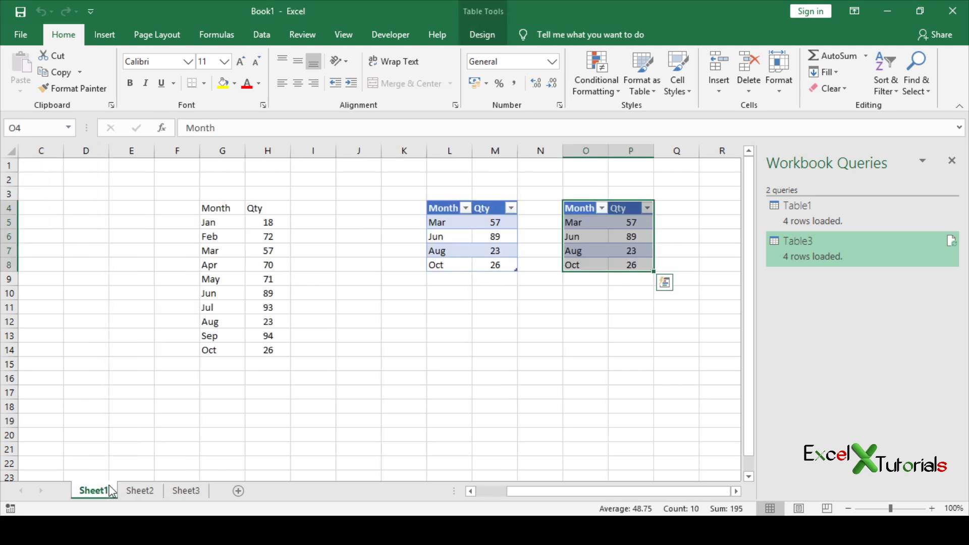
left_click(592, 391)
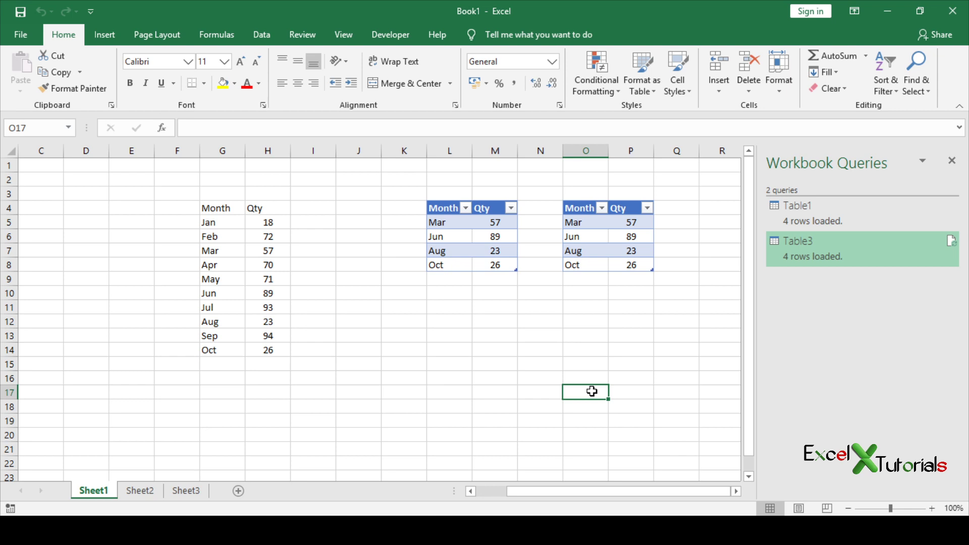
Step: Delete columns L through R, removing both Month/Qty lookup tables
key("Left")
key("Up")
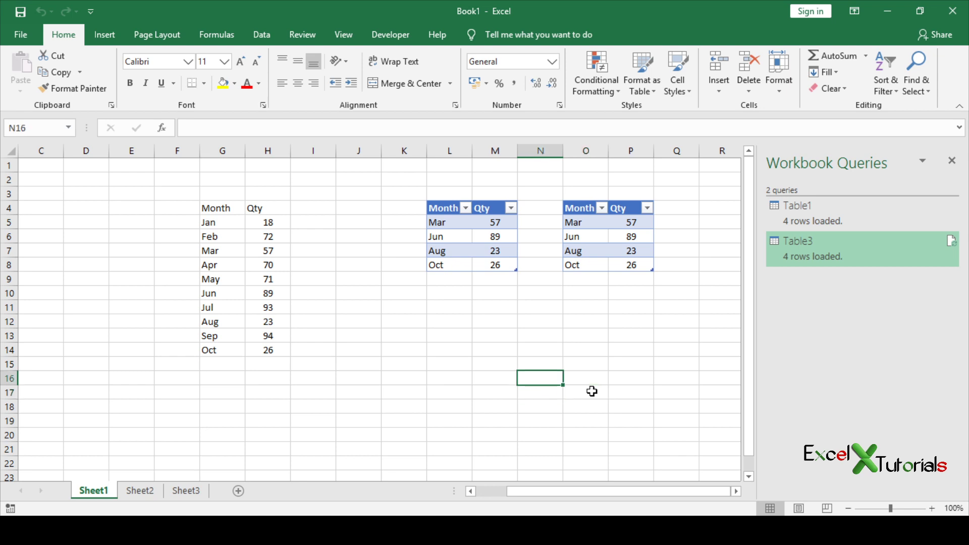
key("Up")
key("Up")
key("Up")
key("Left")
key("Left")
key("ctrl+space")
key("shift+Right")
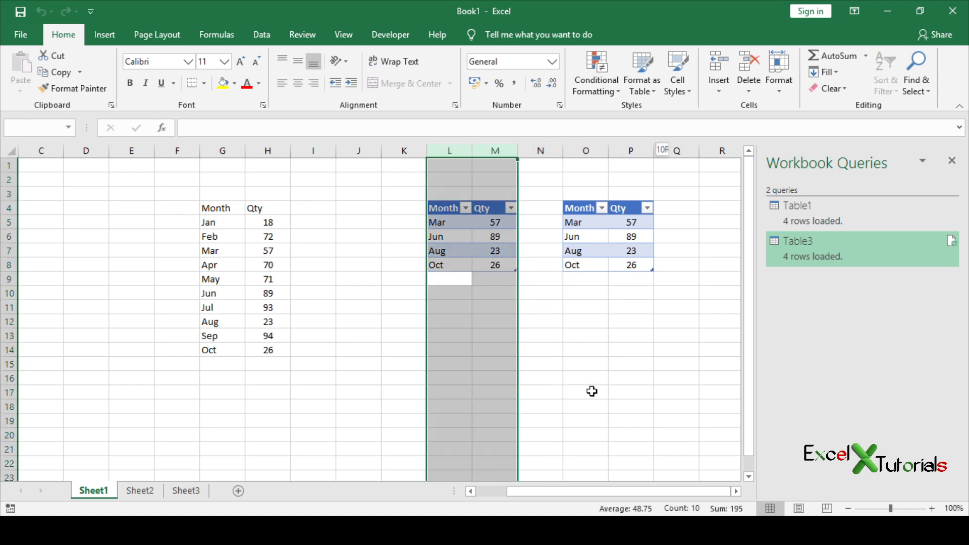
key("shift+Right")
key("shift+Right")
key("shift+Right")
key("ctrl+minus")
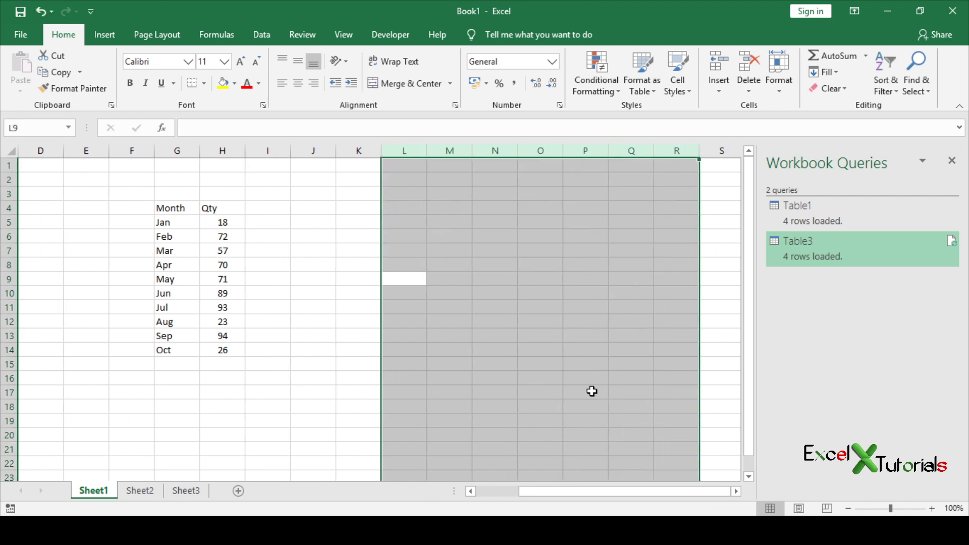
key("Left")
key("Left")
key("Down")
key("Down")
key("Down")
key("Left")
key("Right")
key("Right")
key("Up")
key("Up")
key("Up")
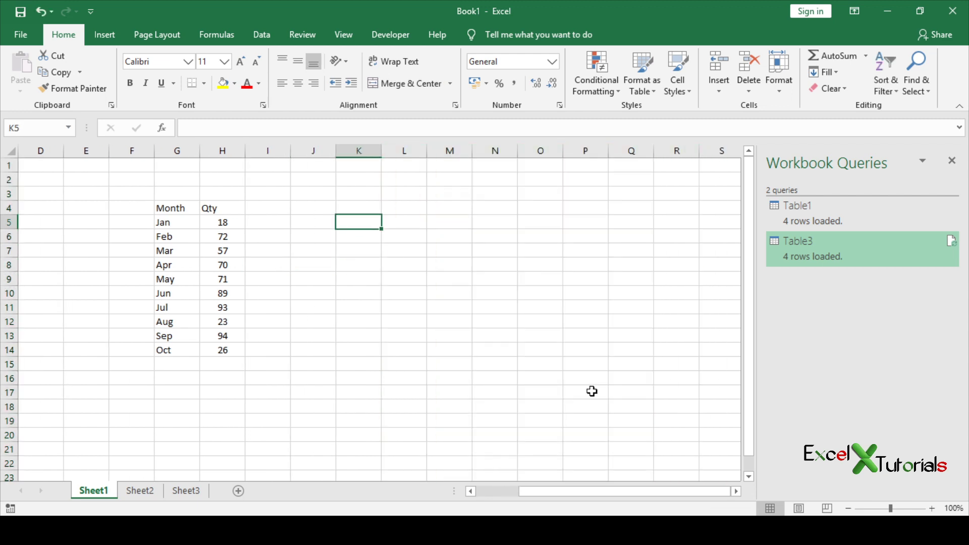
Step: Copy the Month and Qty headers from G4:H4 to L4
type("month")
key("Escape")
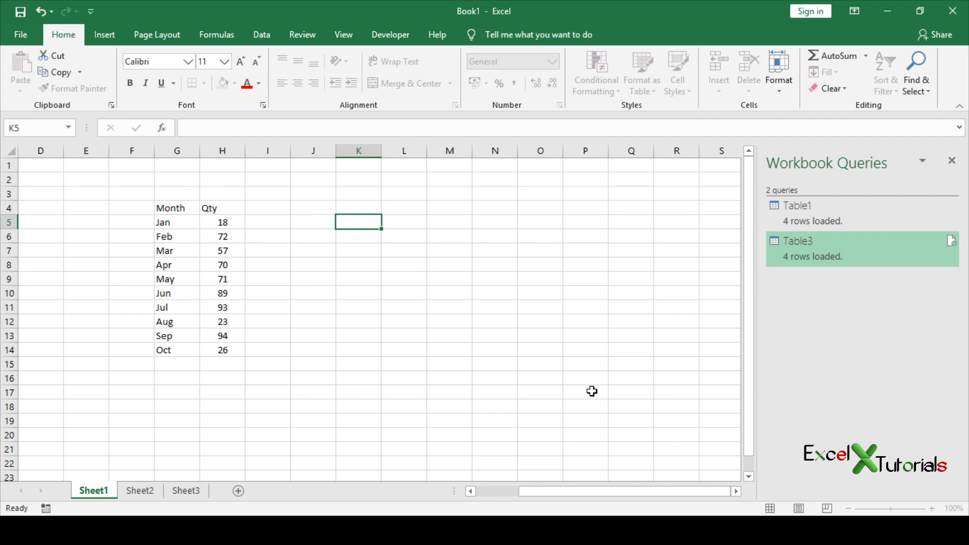
key("Left")
key("Left")
key("Left")
key("Up")
key("shift+Right")
key("ctrl+c")
key("Right")
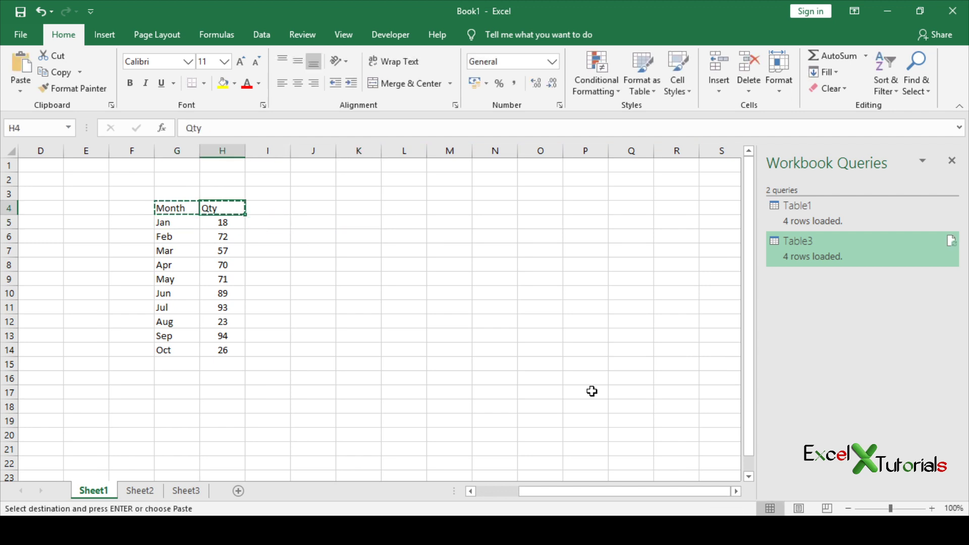
key("Right")
key("Right")
key("Right")
key("ctrl+v")
key("Down")
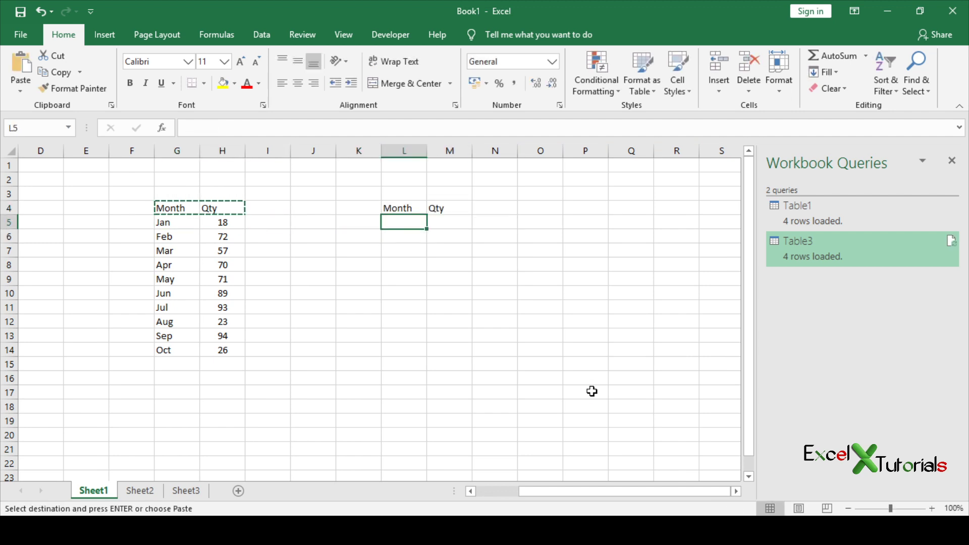
Step: Enter the months Apr, May, Aug, Sep and Oct in L5:L9
type("Apr")
key("Return")
type("M")
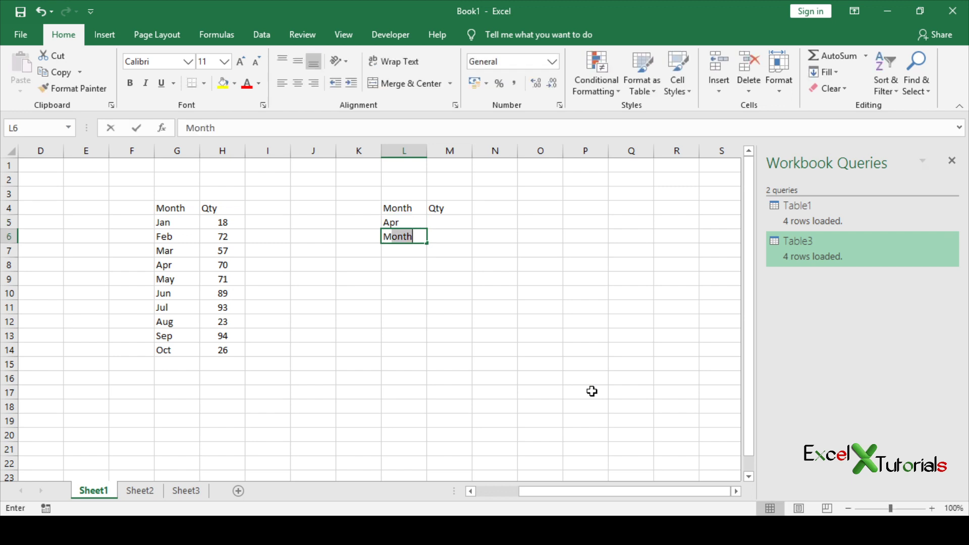
type("ay")
key("Return")
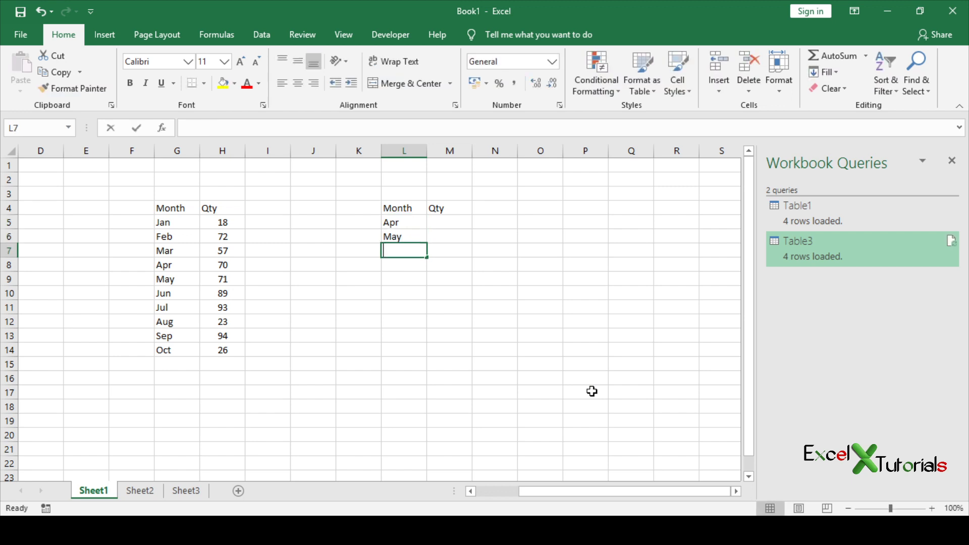
type("Aug")
key("Return")
type("Sep")
key("Return")
type("O")
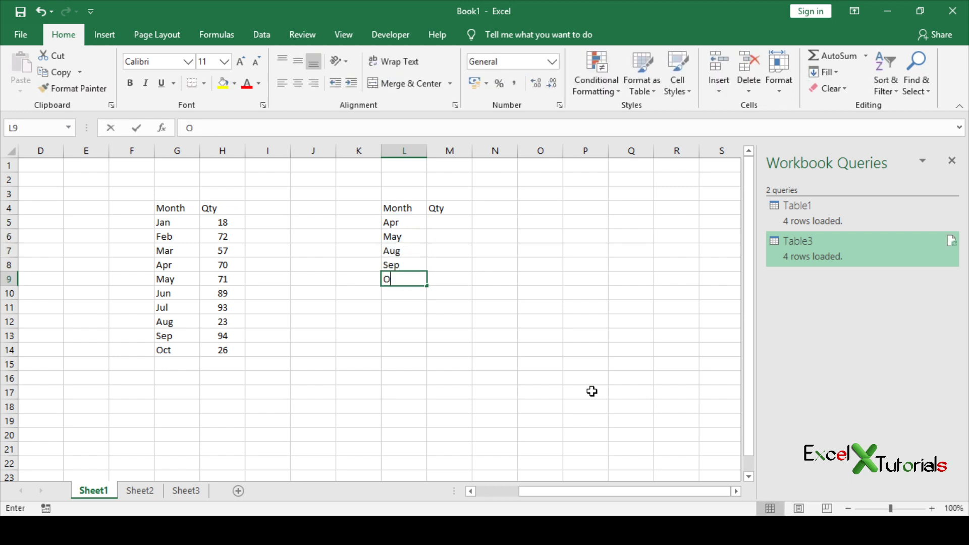
type("ct")
key("ctrl+Return")
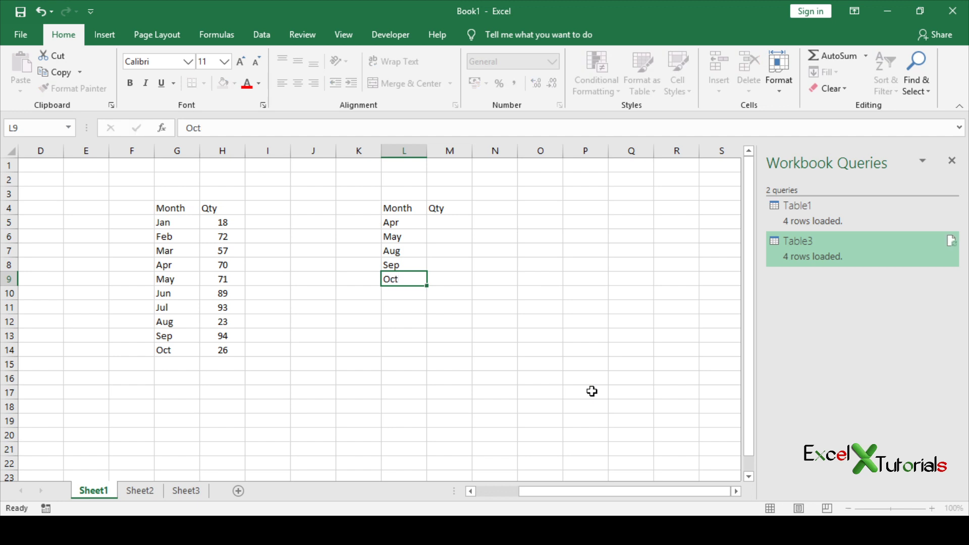
Step: Start a VLOOKUP in M5 using L5 as the lookup value
key("Up")
key("Up")
key("Up")
key("Right")
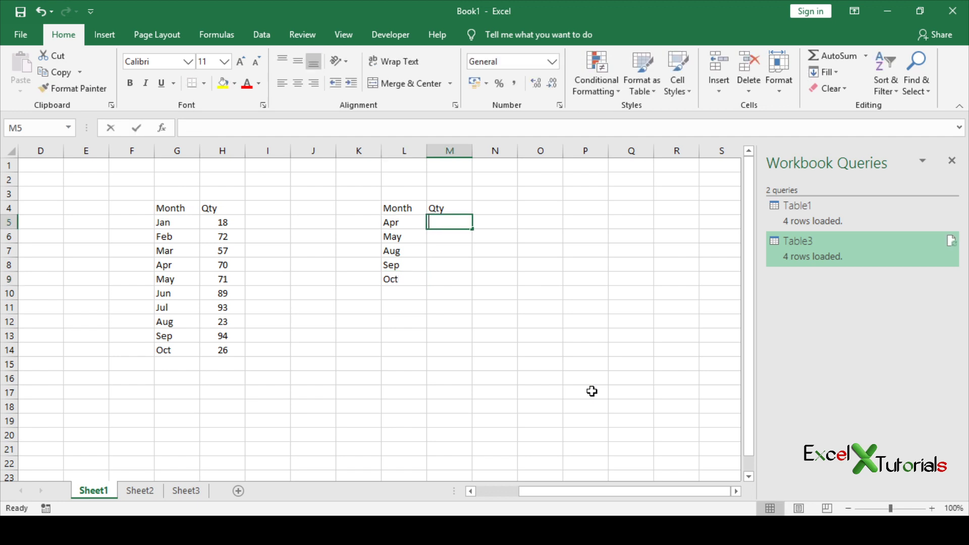
type("=vl")
key("Tab")
key("Left")
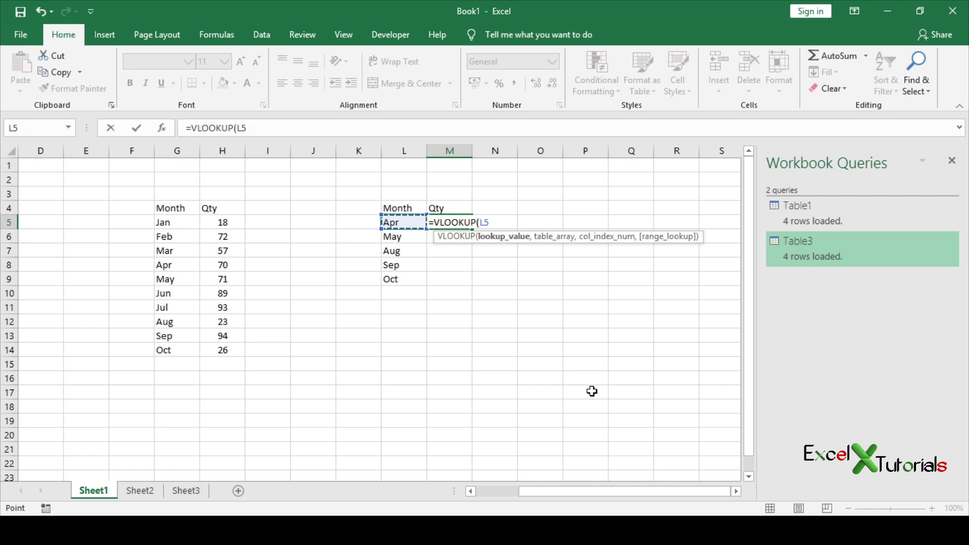
type(",")
key("Left")
key("Left")
key("Left")
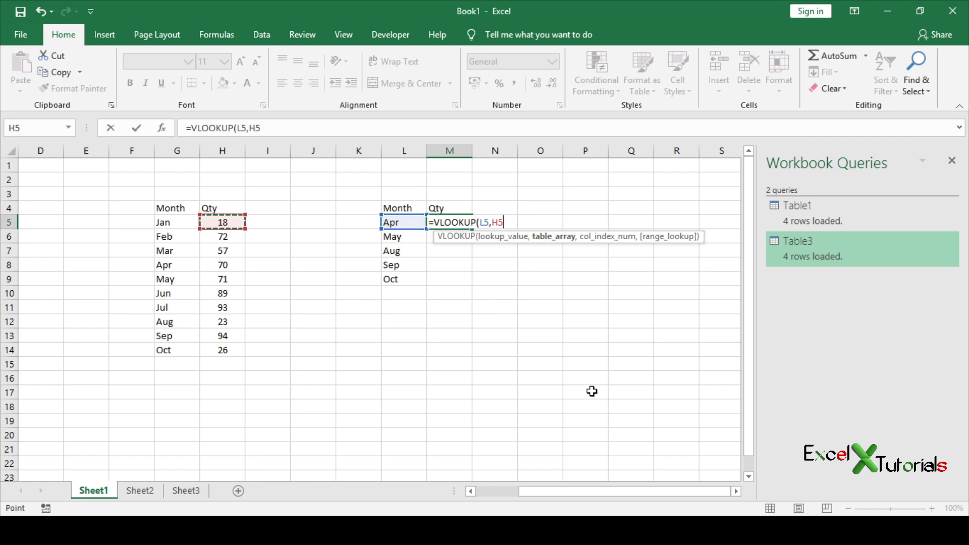
key("Left")
Step: Finish M5 as =VLOOKUP(L5,$G$5:$H$14,2,0), returning 70, and select M5:M9
key("shift+Right")
key("ctrl+shift+Down")
key("F4")
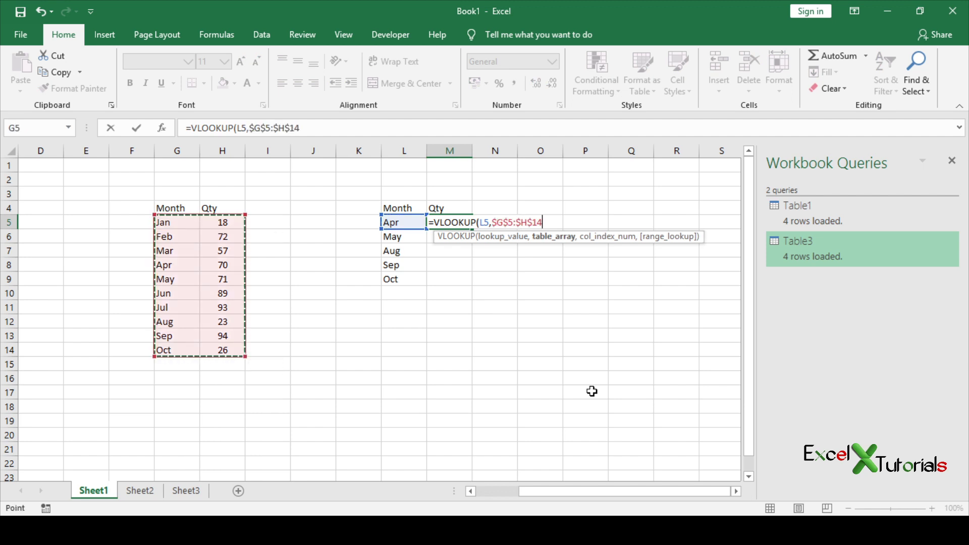
type(",0")
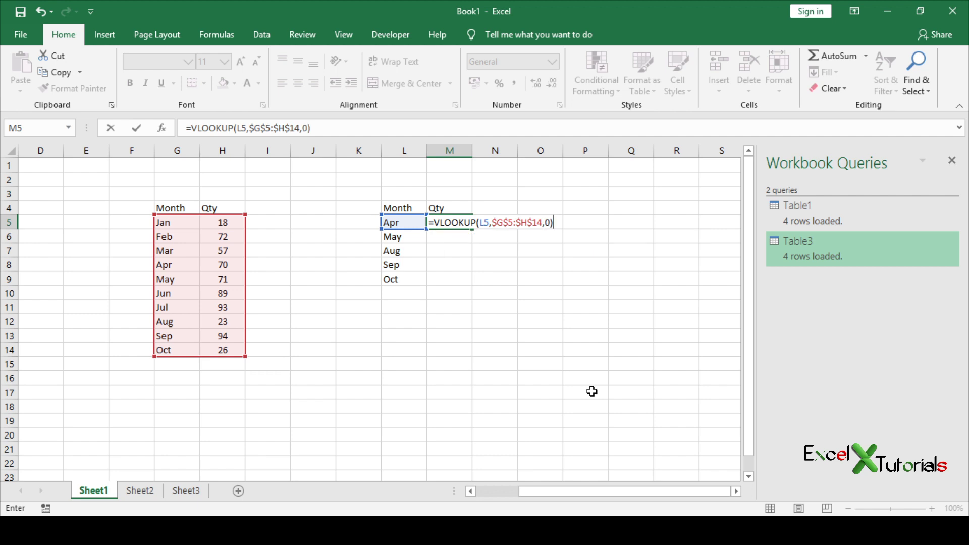
key("BackSpace")
type("2")
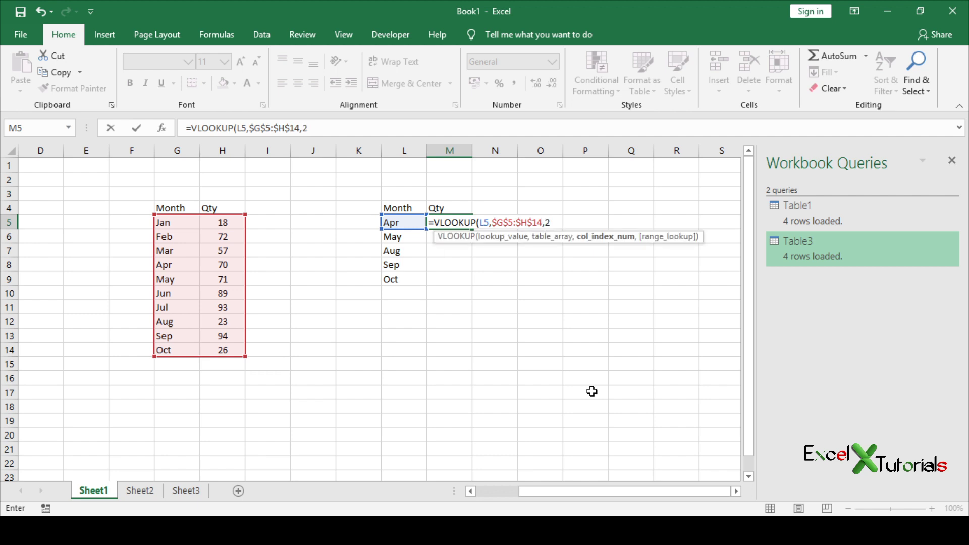
type(",0)")
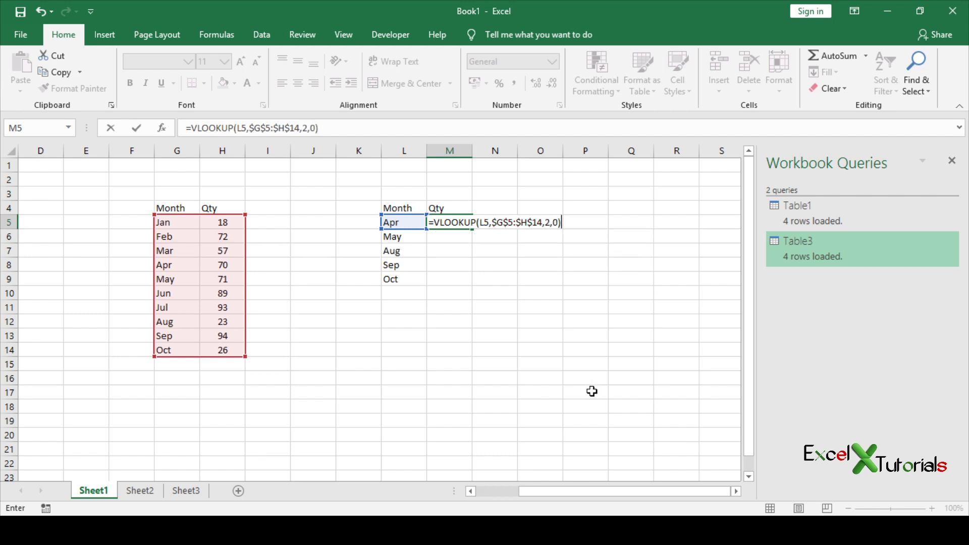
key("Return")
key("Up")
key("shift+Down")
key("shift+Down")
key("shift+Down")
key("shift+Down")
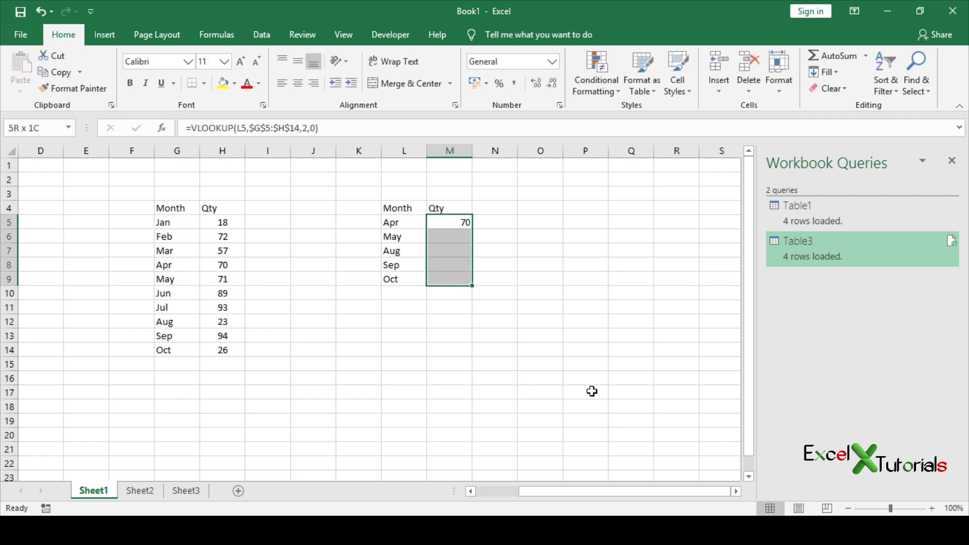
key("ctrl+d")
key("ctrl+c")
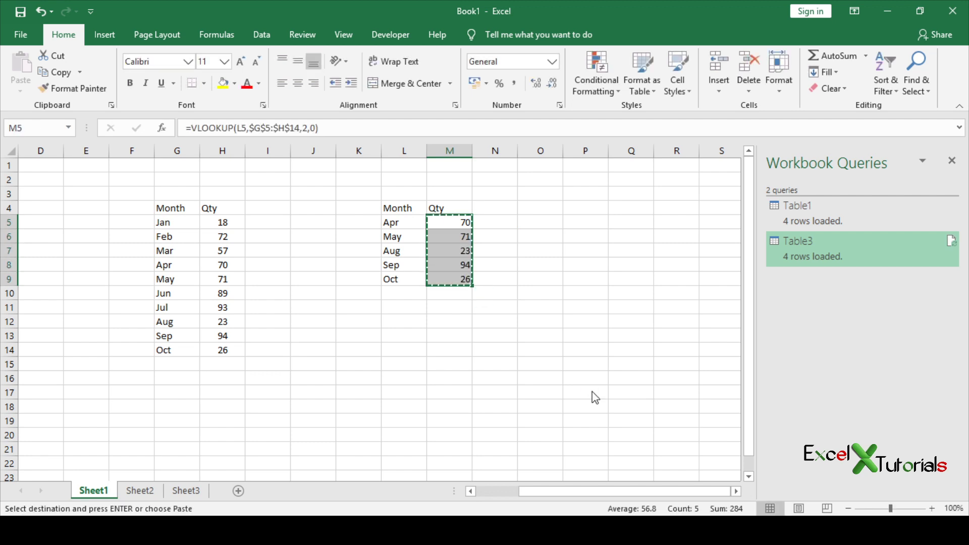
key("alt+h")
key("v")
key("v")
key("alt+h")
key("a")
key("c")
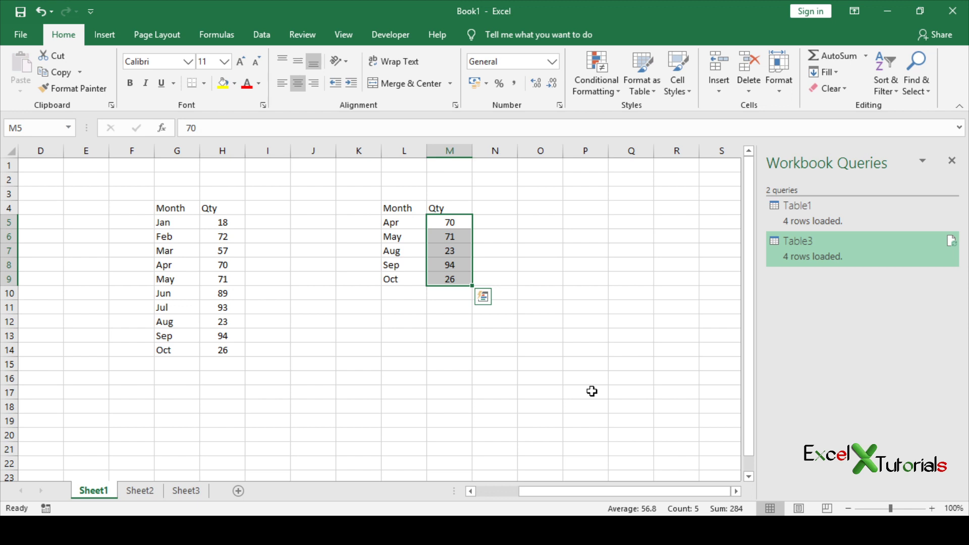
key("ctrl+c")
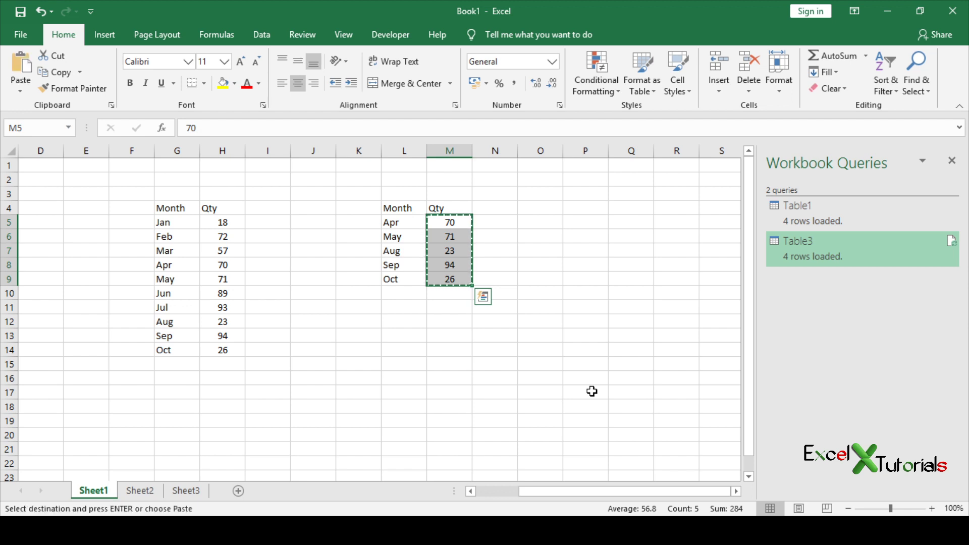
key("ctrl+z")
key("ctrl+z")
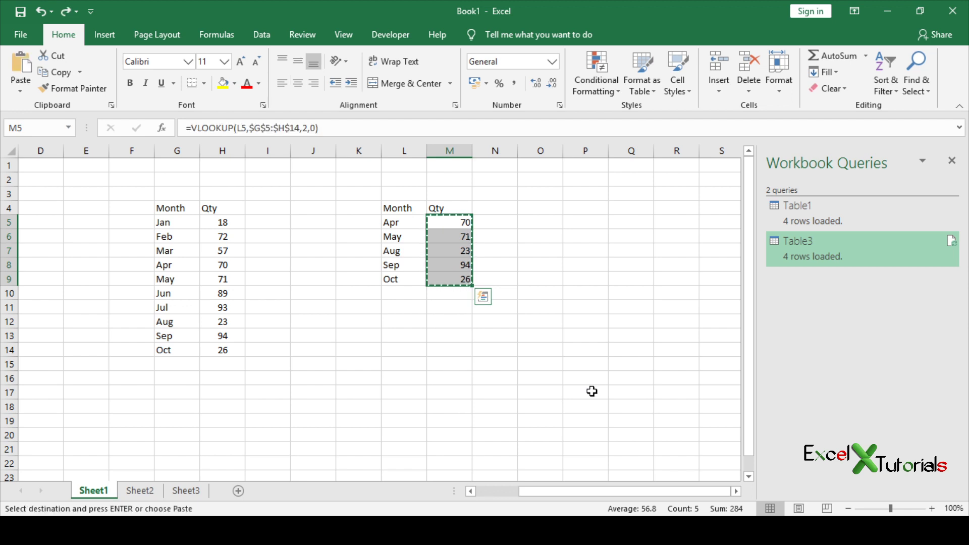
key("Return")
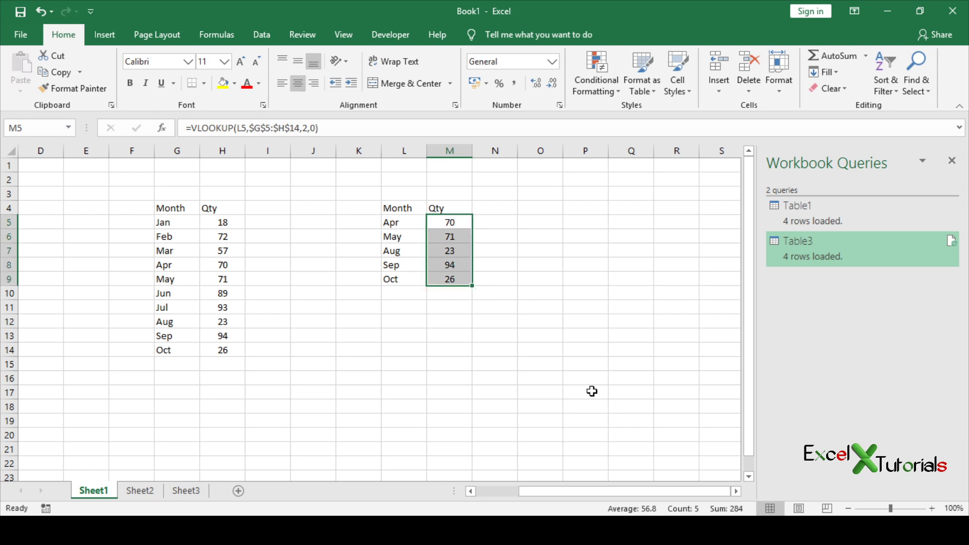
key("shift+BackSpace")
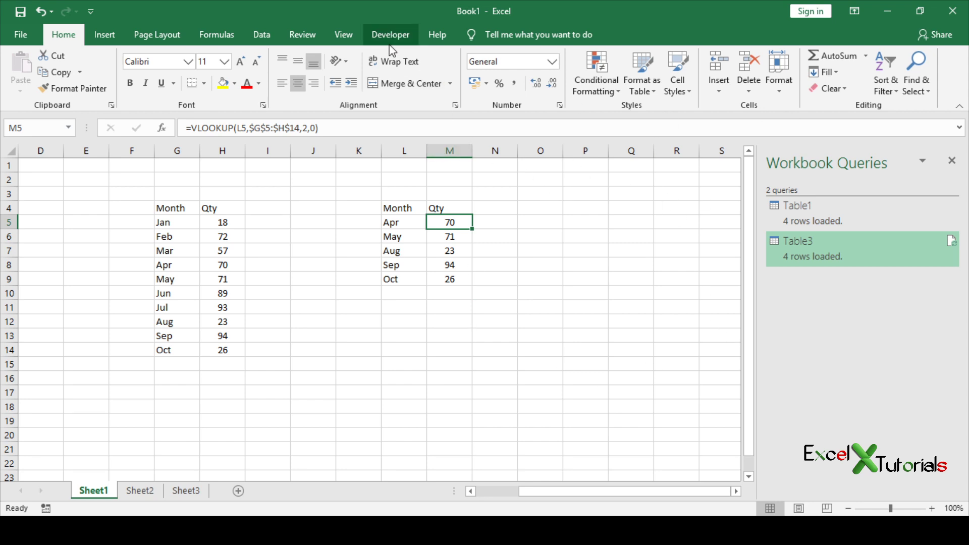
key("super+c")
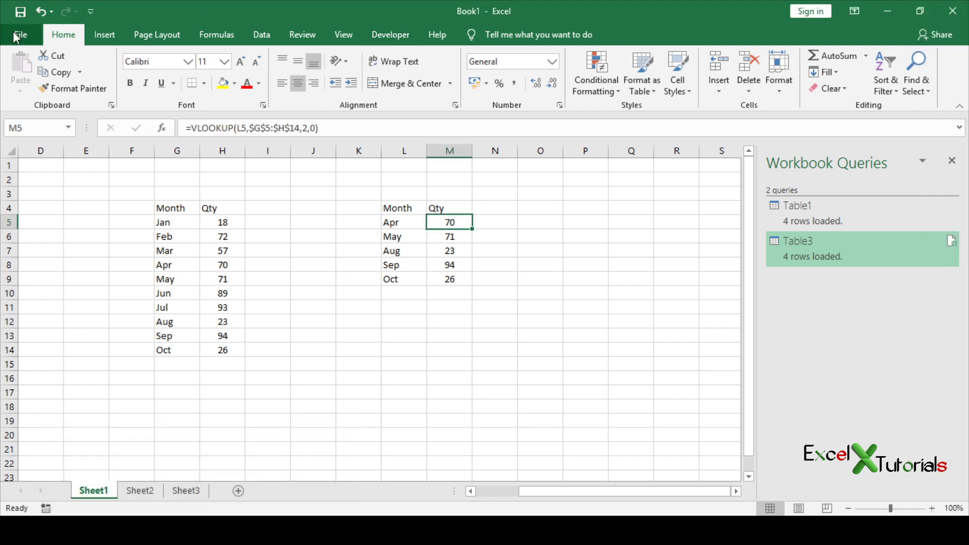
left_click(19, 35)
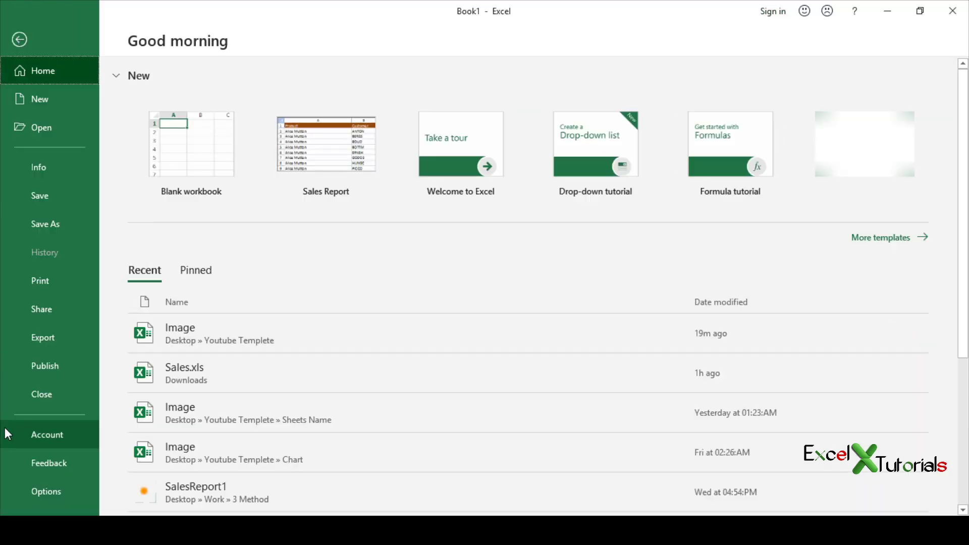
left_click(47, 491)
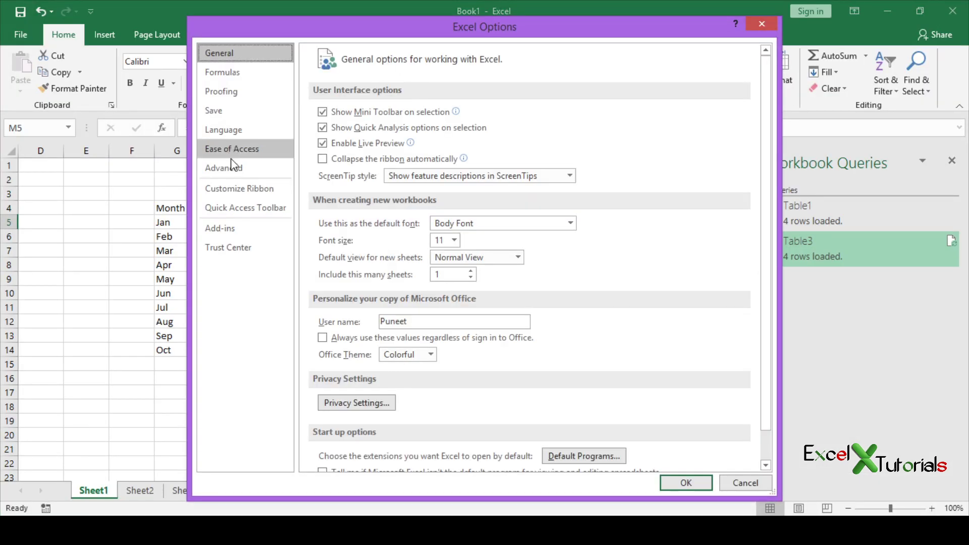
left_click(235, 194)
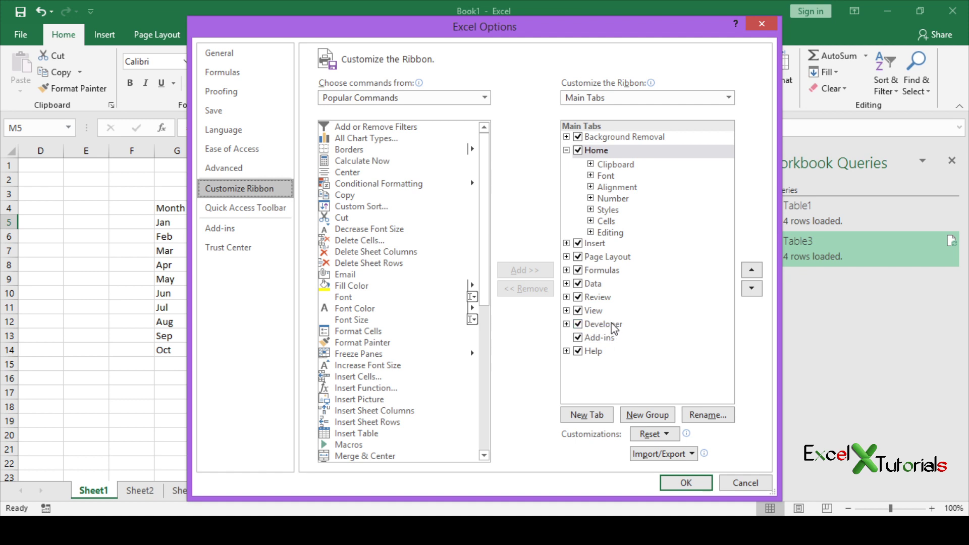
left_click(579, 324)
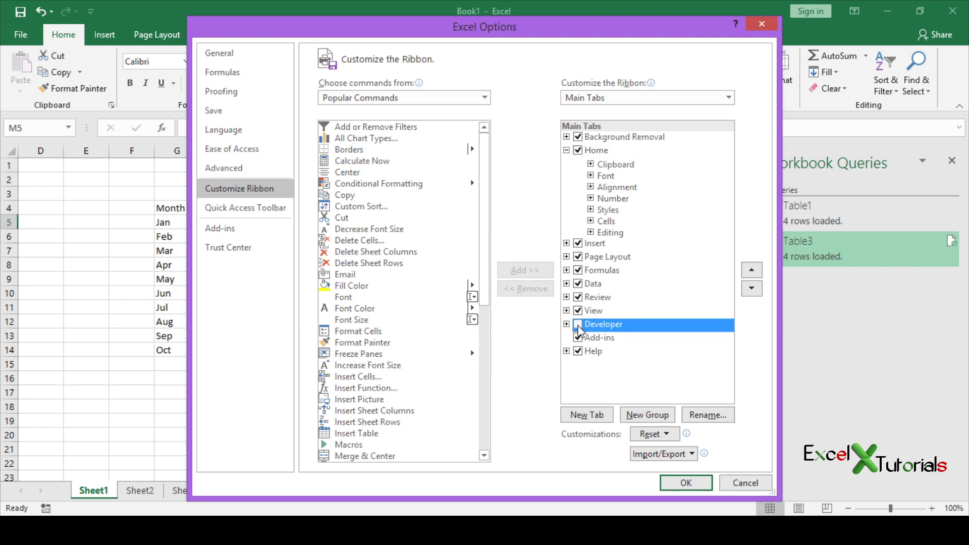
left_click(685, 482)
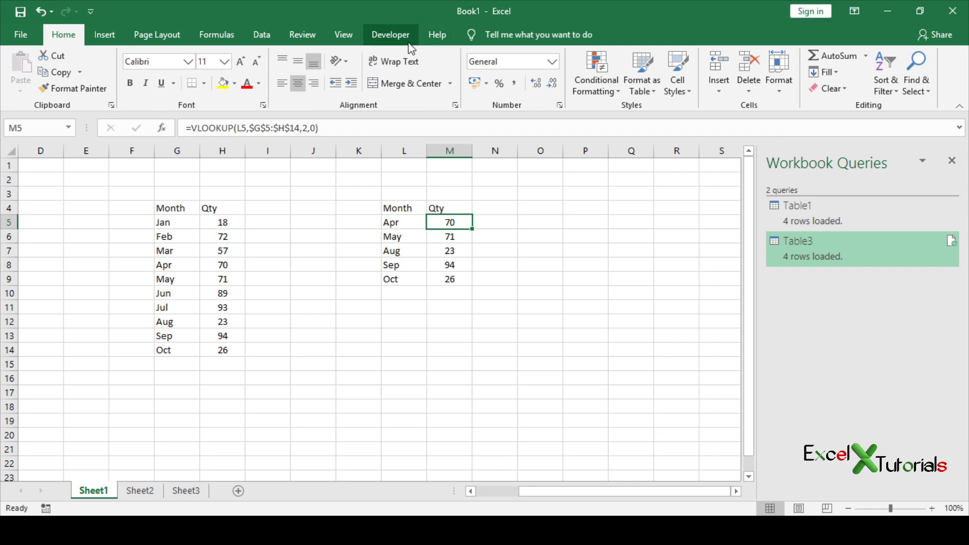
Step: Select L4:M9, the Month and Qty headers plus the five lookup rows
left_click(477, 305)
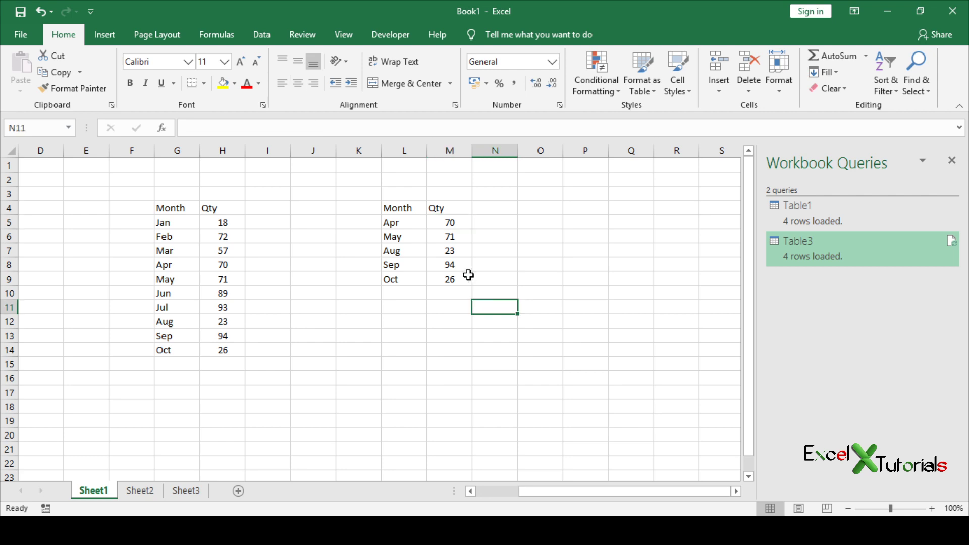
left_click_drag(407, 222, 447, 263)
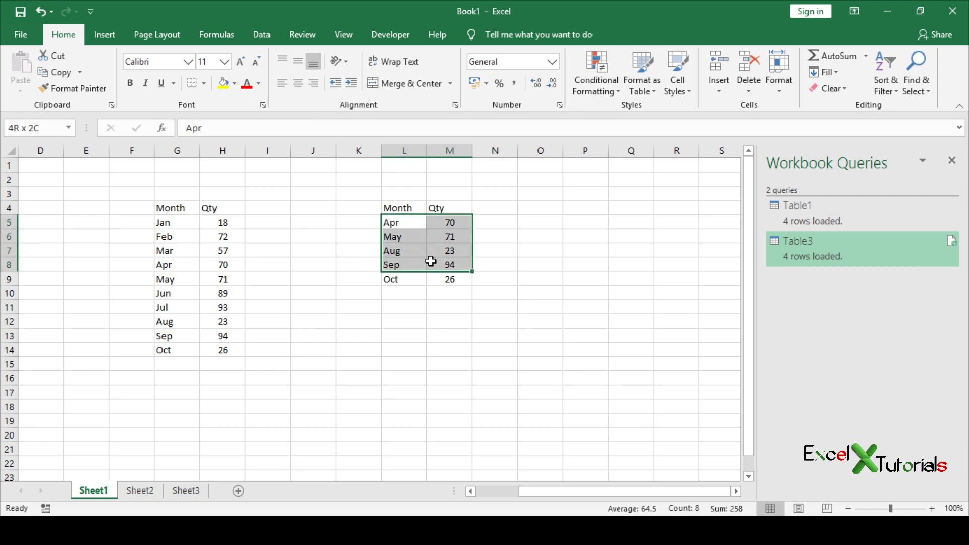
left_click_drag(406, 209, 435, 273)
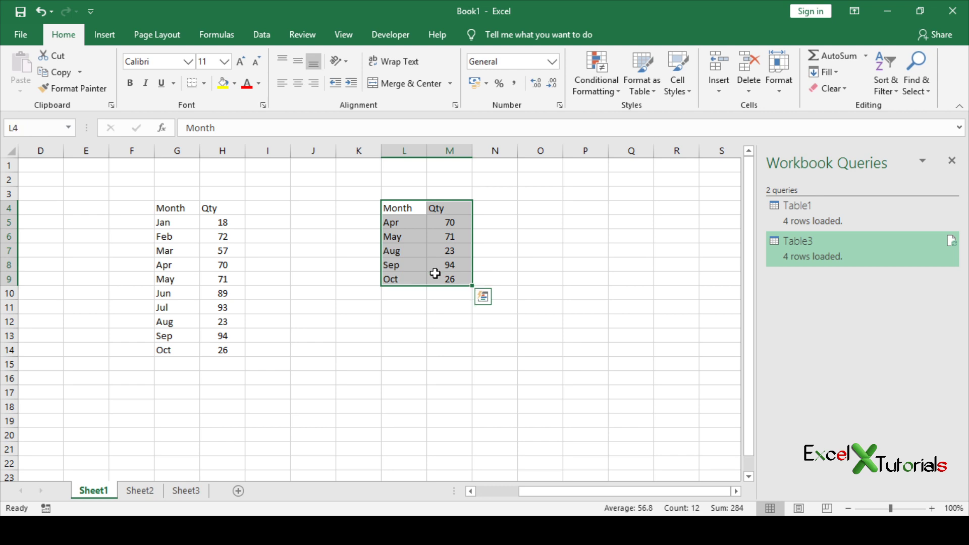
Step: Open the Visual Basic editor for Book1 from the Developer tab (Alt+F11)
left_click(402, 43)
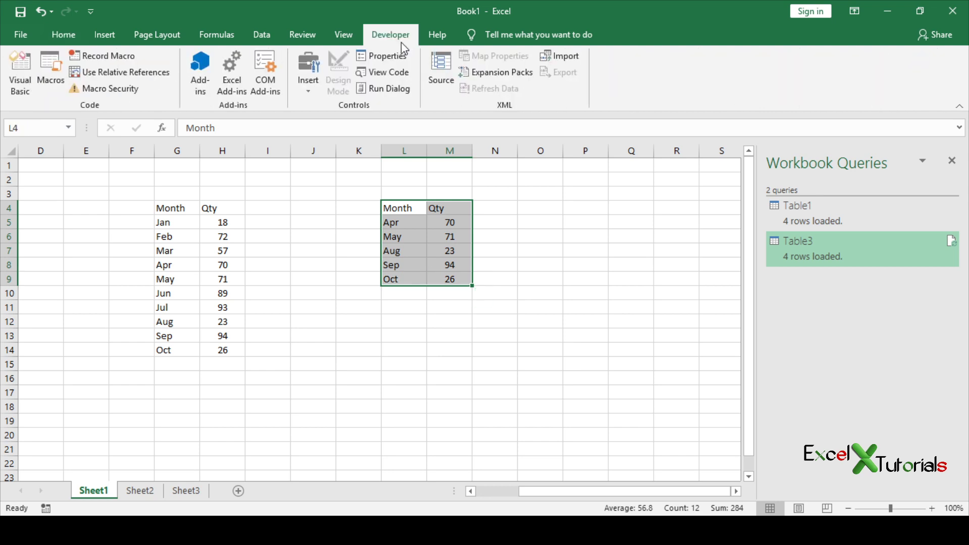
key("super+c")
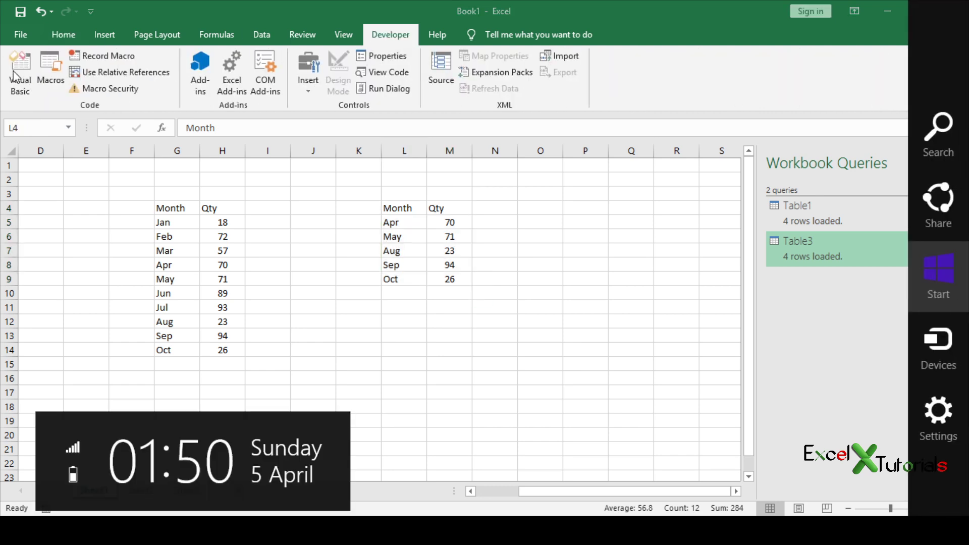
key("Escape")
left_click(13, 71)
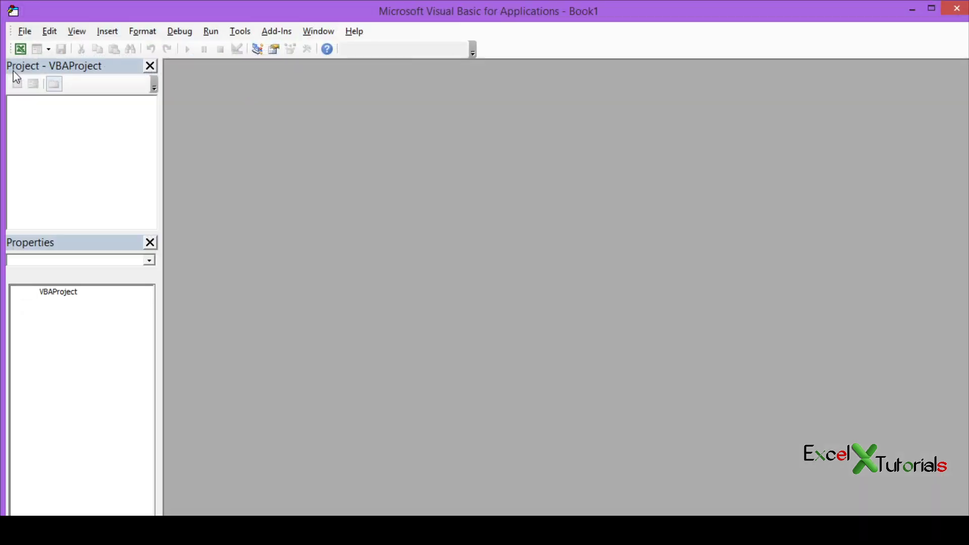
key("alt+F11")
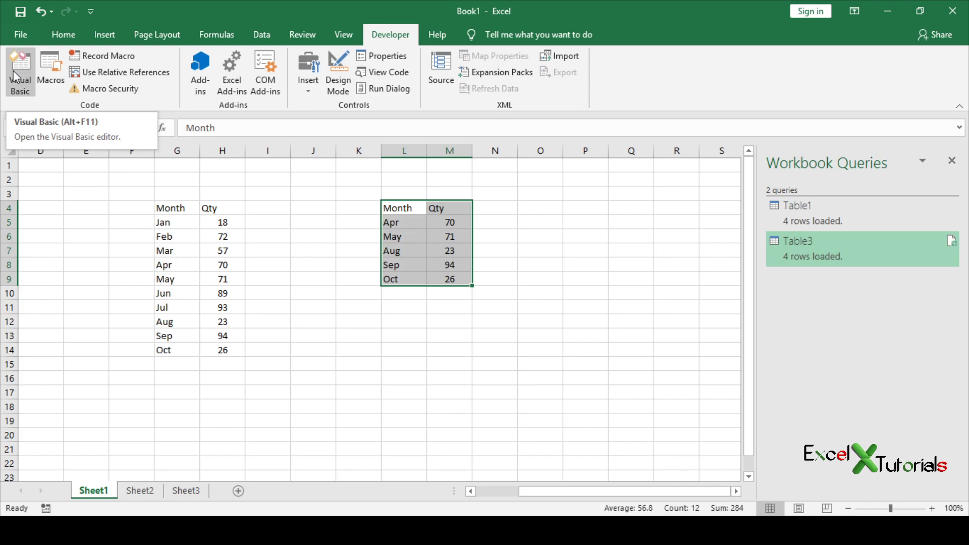
left_click(13, 71)
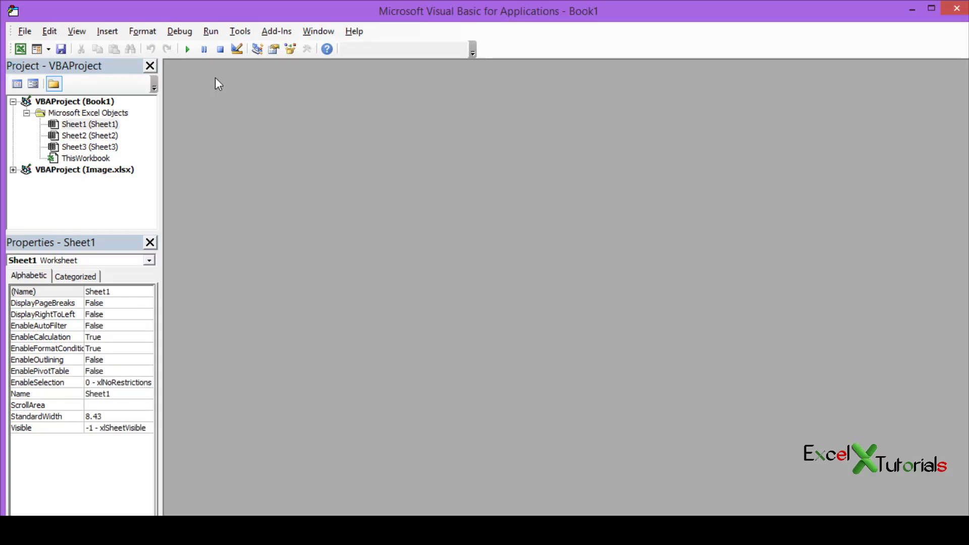
left_click(109, 33)
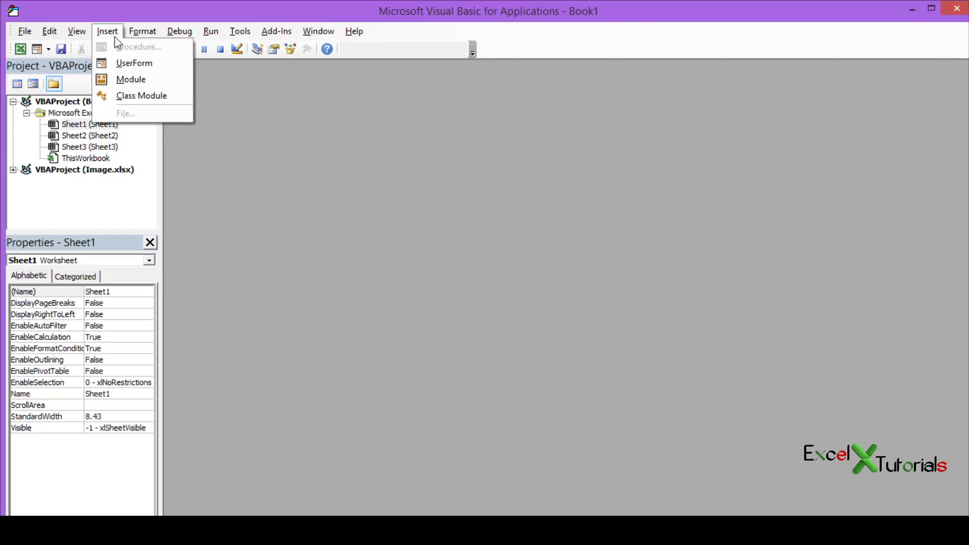
Step: Insert Module1 and copy the formula-to-values macro code from Notepad for pasting into it
left_click(131, 79)
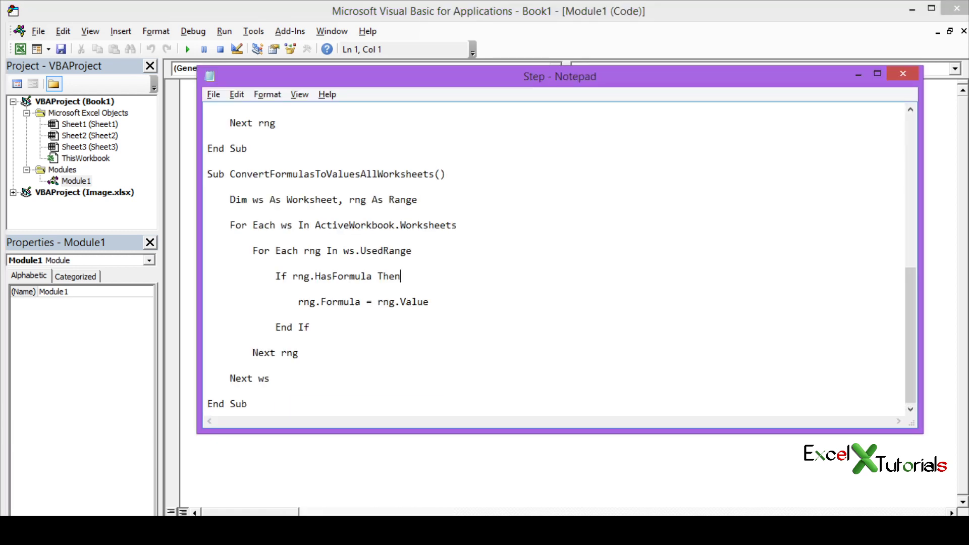
mouse_move(911, 303)
left_mouse_down()
mouse_move(893, 143)
mouse_move(901, 359)
left_mouse_up()
key("ctrl+a")
key("ctrl+c")
key("alt+Tab")
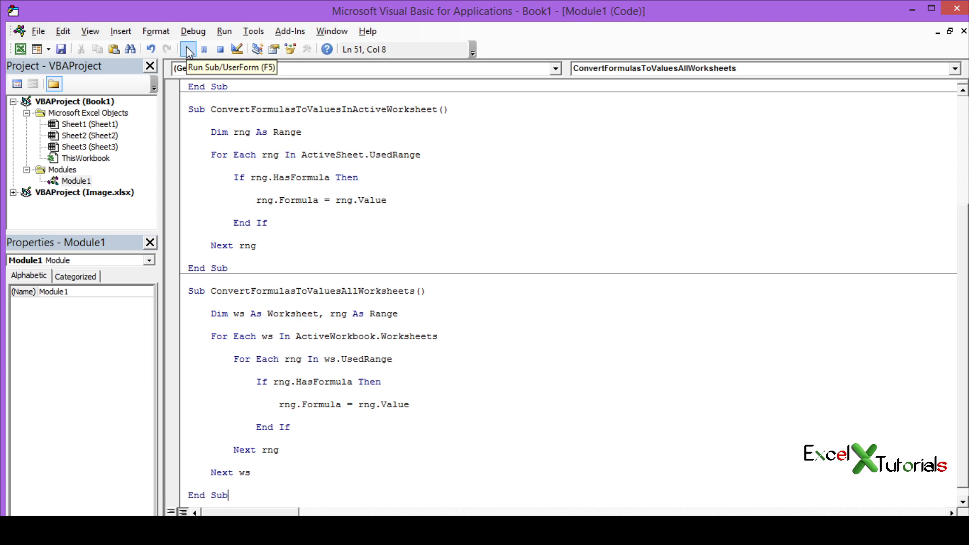
Step: Run the ConvertFormulasToValuesAllWorksheets macro and return to Sheet1 in Excel
left_click(187, 51)
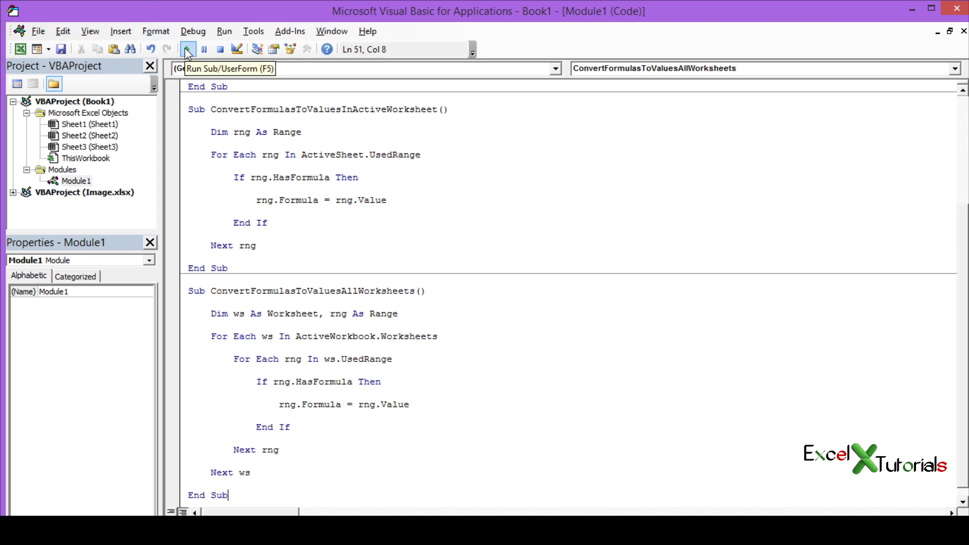
key("alt+Tab")
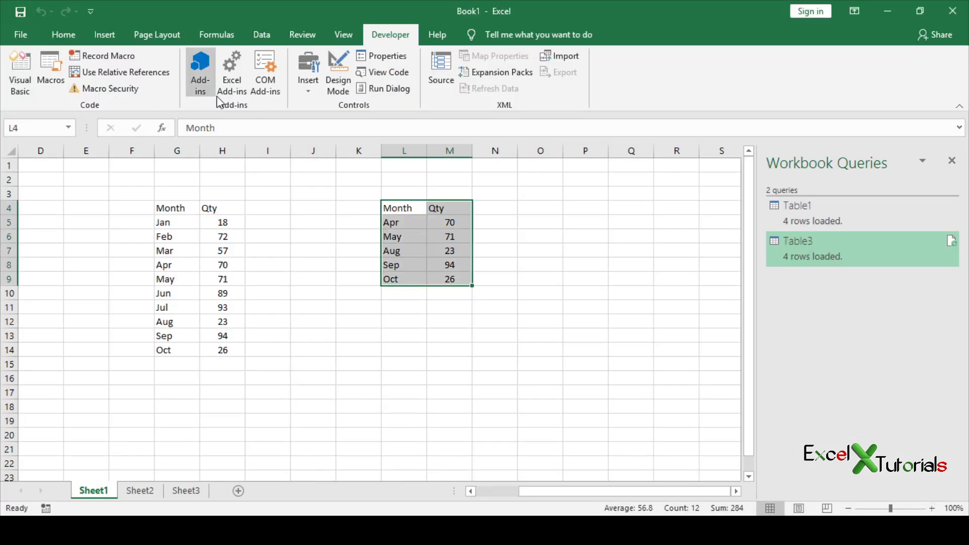
left_click(482, 336)
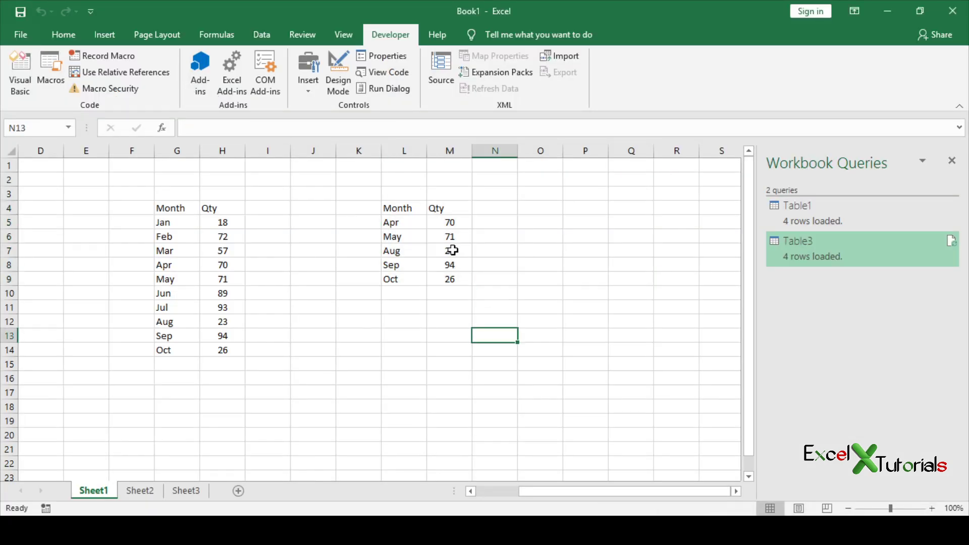
Step: Check that the Qty cells M5:M9 now hold plain values like 70 and 71
left_click(443, 223)
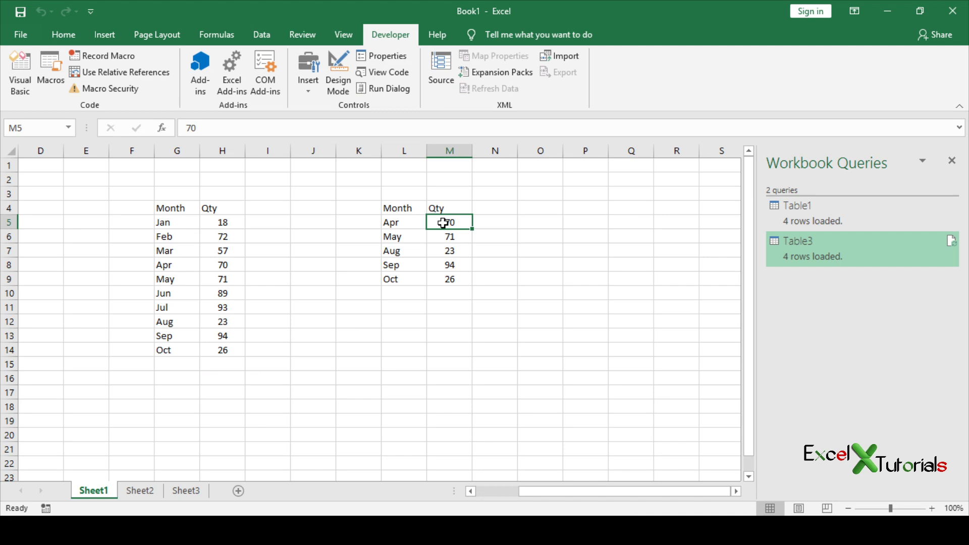
key("Down")
key("Down")
key("Down")
key("Down")
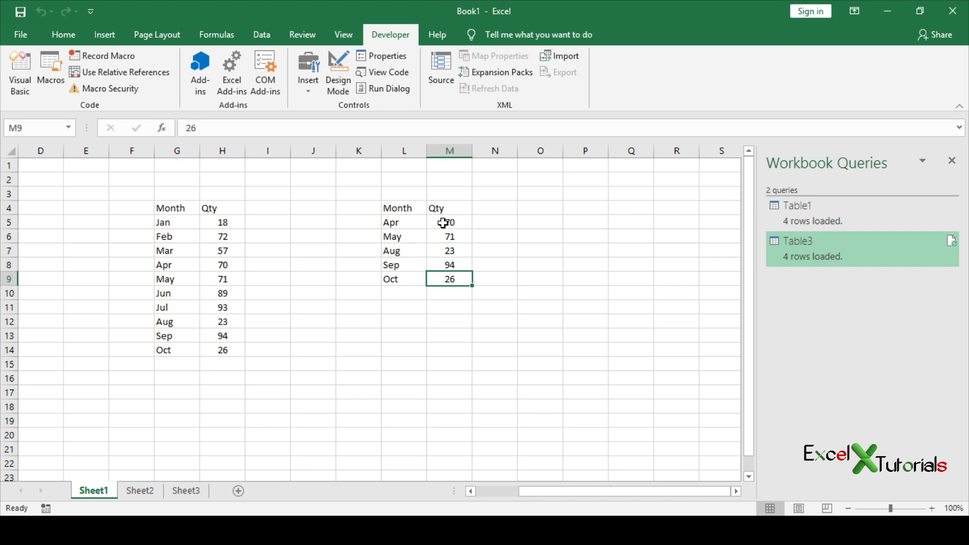
key("Up")
key("Up")
key("Up")
key("Up")
key("Down")
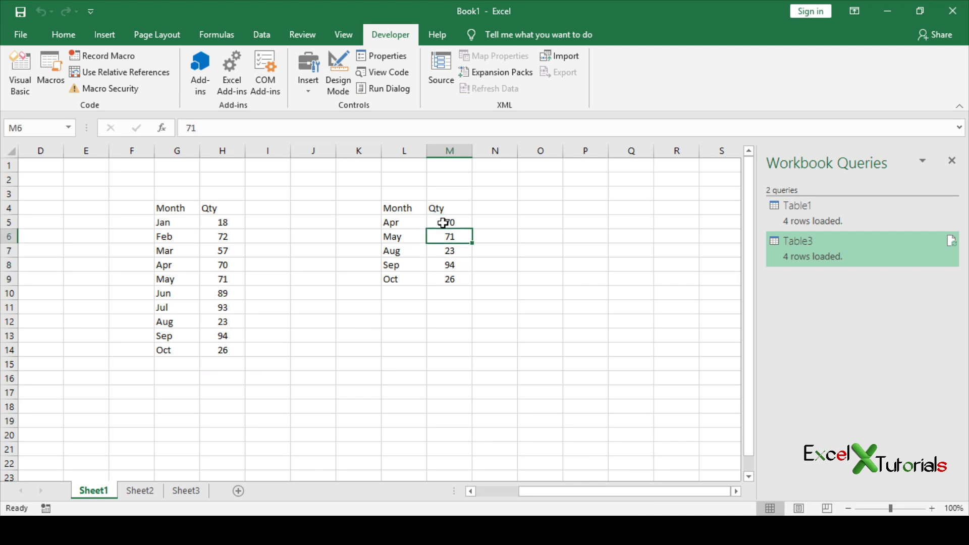
key("Down")
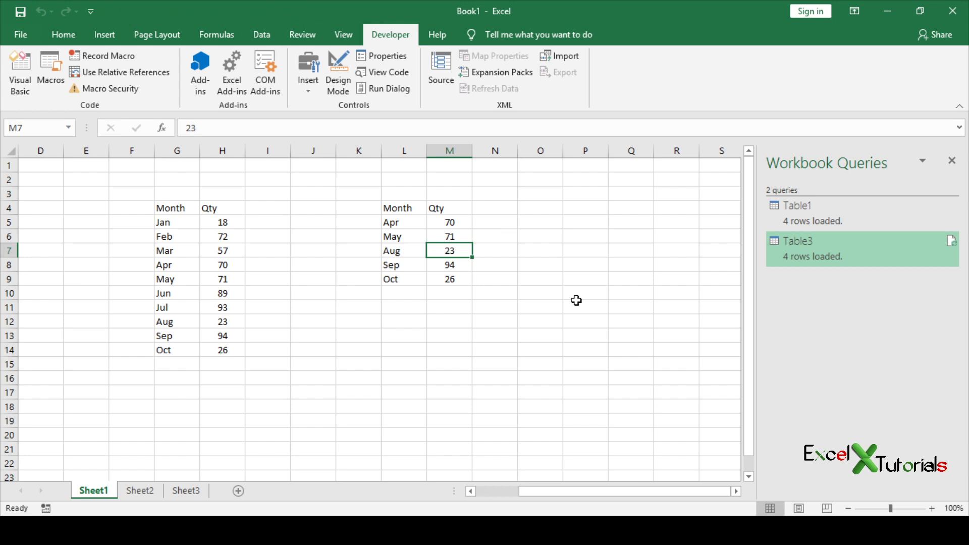
Step: Clear the existing Qty values in M5:M9, leaving M5 ready for a formula
key("Up")
key("Left")
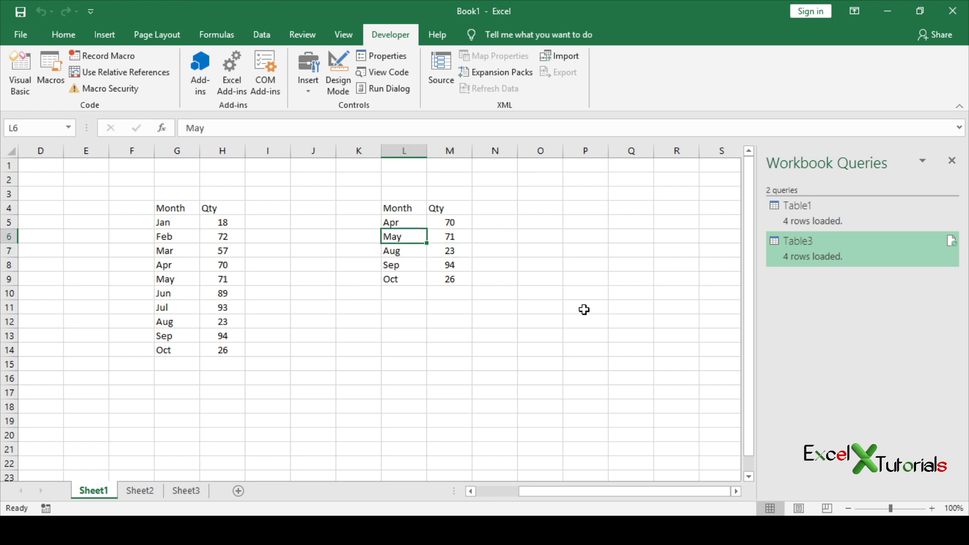
key("Up")
key("Up")
key("ctrl+shift+Down")
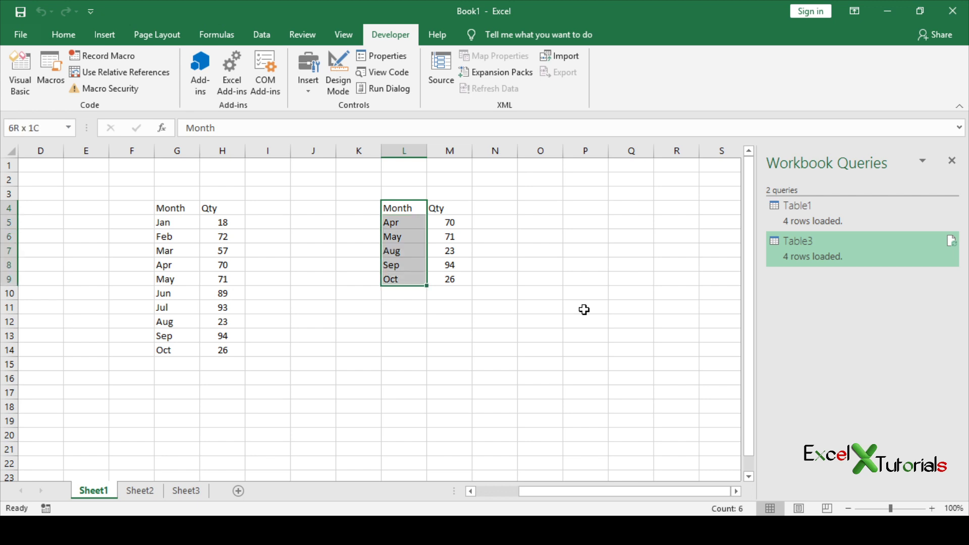
key("shift+Right")
key("ctrl+q")
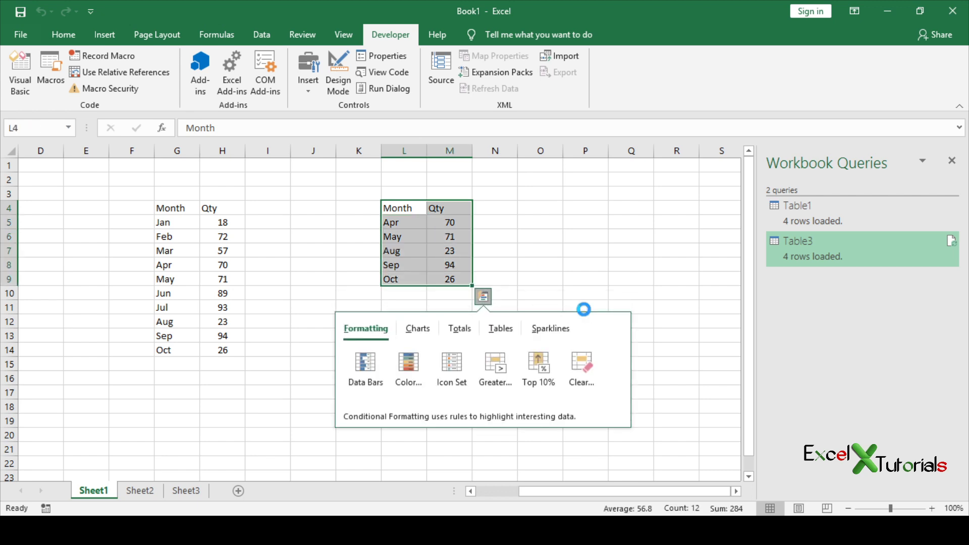
key("Escape")
key("Right")
key("Down")
key("ctrl+shift+Down")
key("Delete")
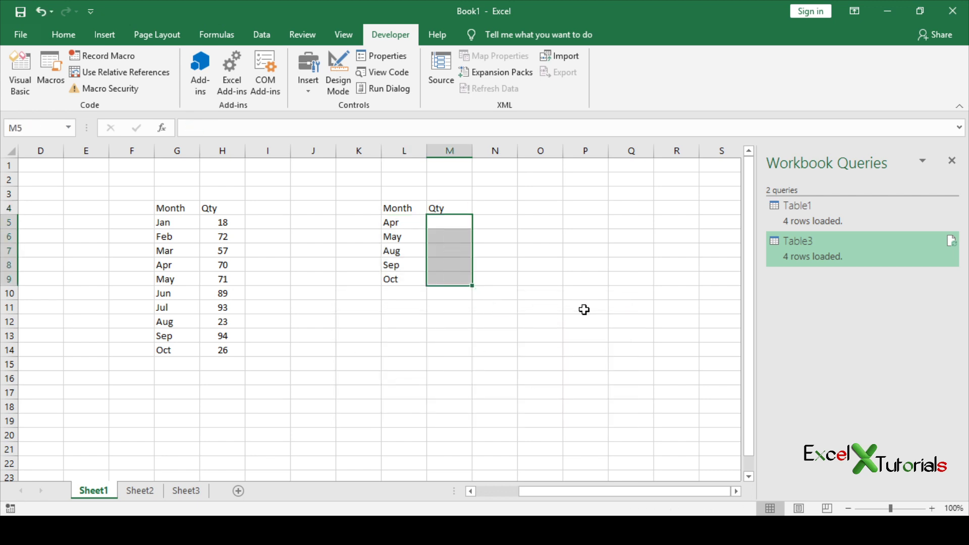
key("shift+Up")
key("shift+Up")
key("shift+Up")
Step: Enter =VLOOKUP(L5,$G$5:$H$14,2,0) in M5
type("=v")
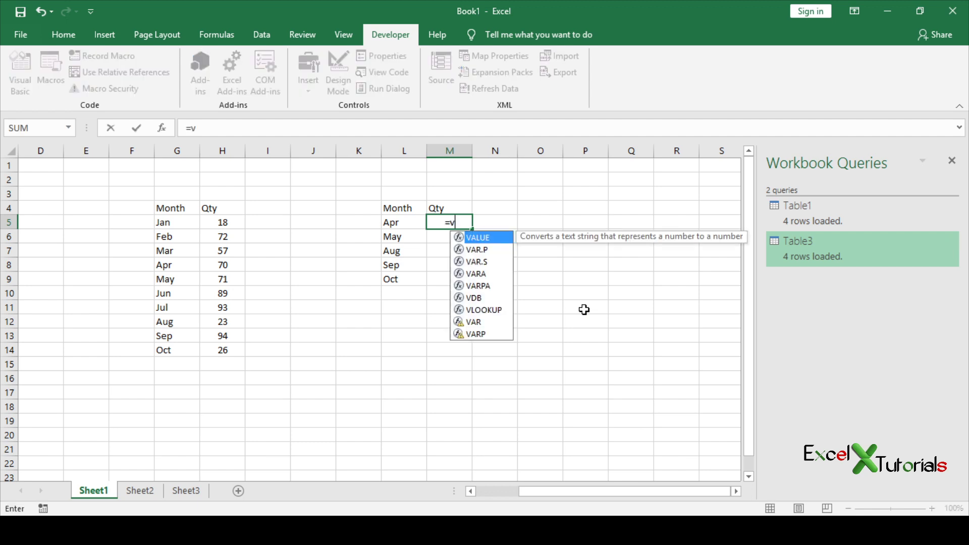
type("lookup(")
key("Left")
type(",")
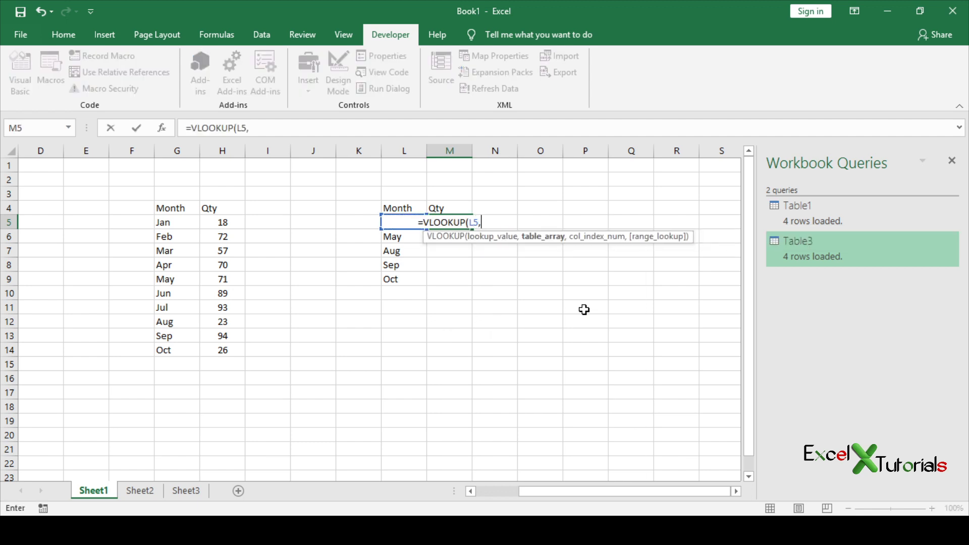
key("Left")
key("Left")
key("Left")
key("Left")
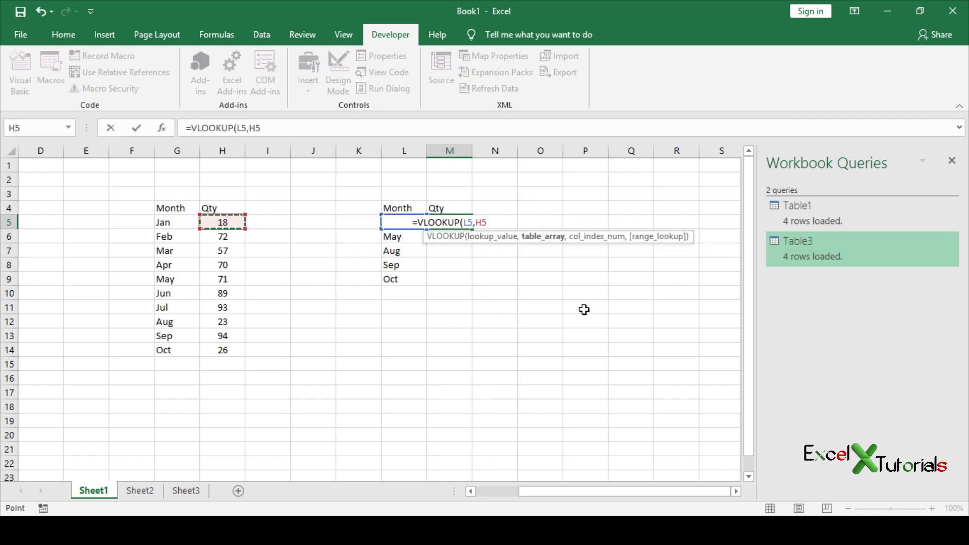
key("Left")
key("shift+Right")
key("ctrl+shift+Down")
key("F4")
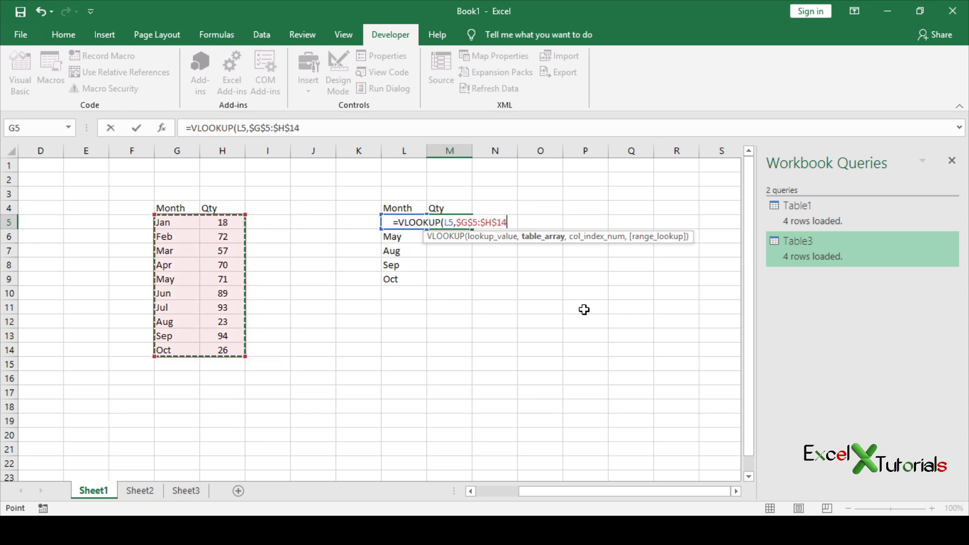
type(",2,0")
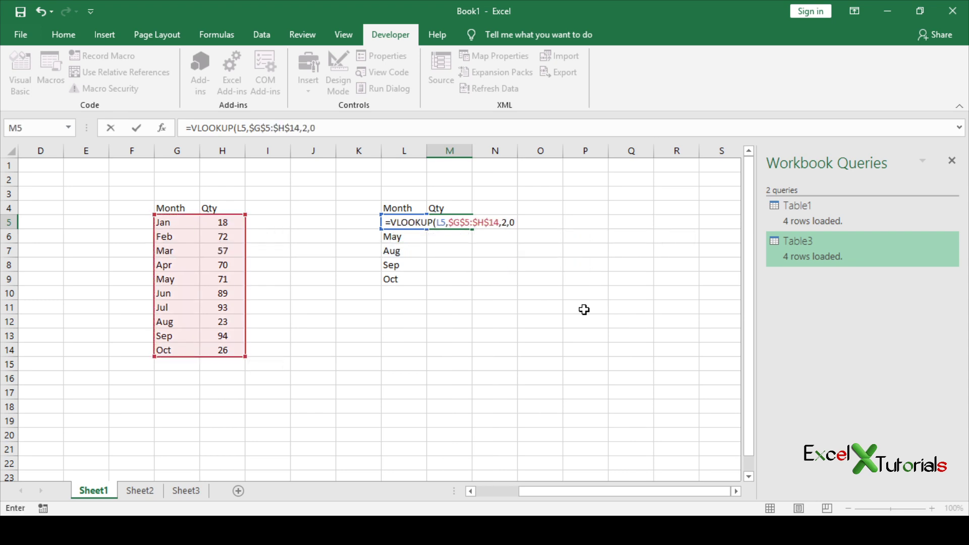
type(")4")
key("BackSpace")
key("Return")
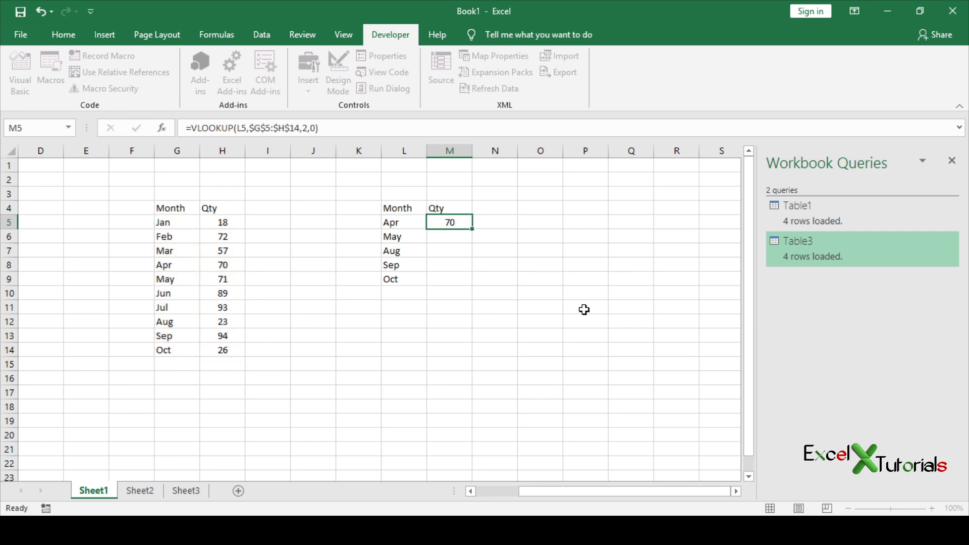
Step: Fill the VLOOKUP formula down from M5 to M9 with Ctrl+D
key("Up")
key("shift+Down")
key("shift+Down")
key("shift+Down")
key("shift+Down")
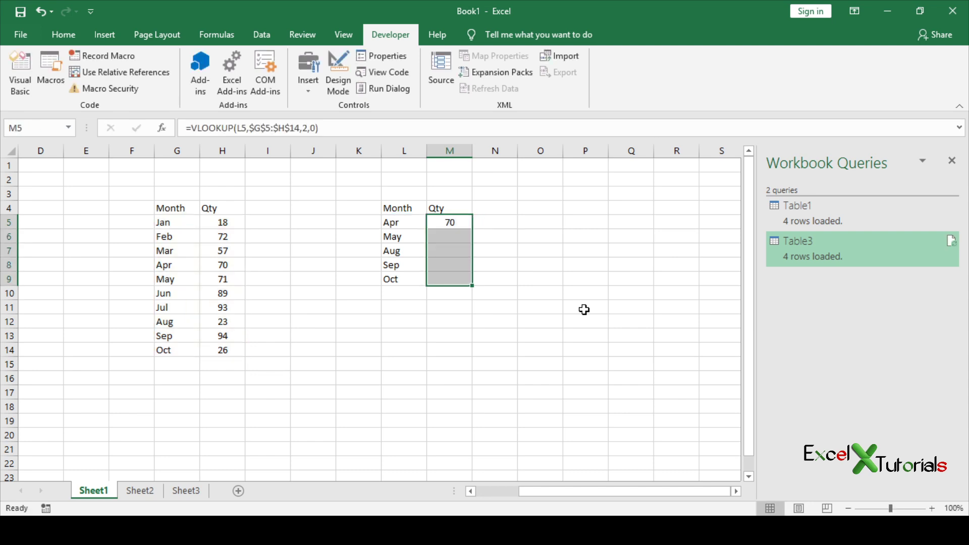
key("ctrl+d")
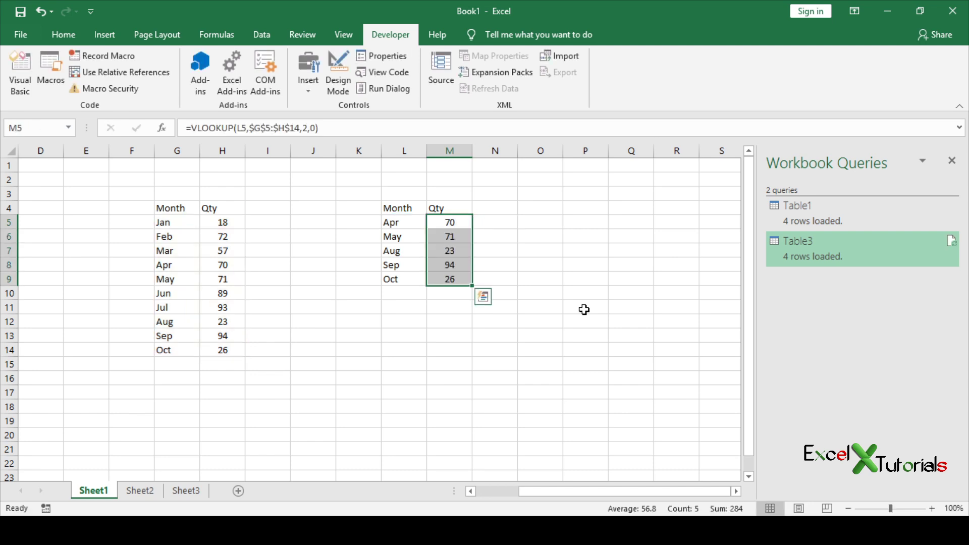
key("super+Left")
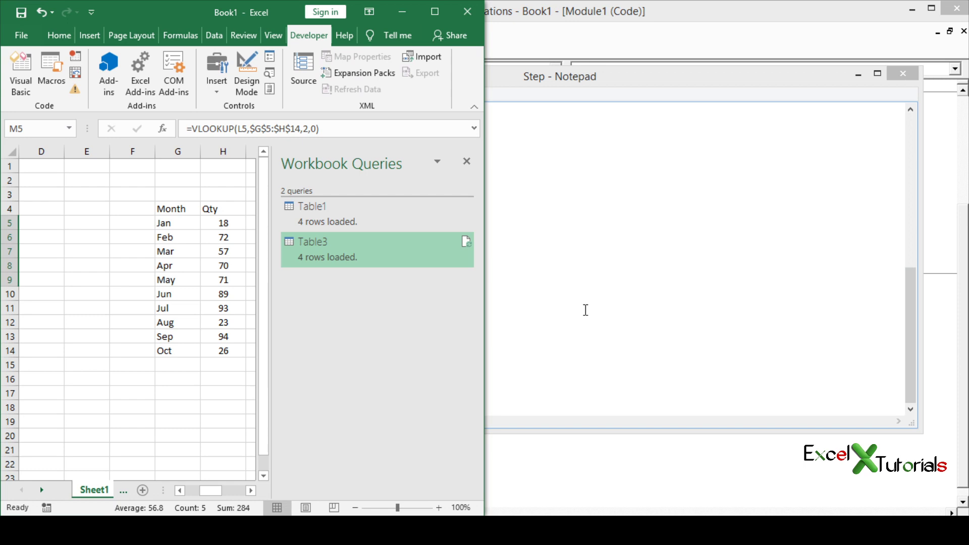
Step: Snap the VBA editor right beside Excel and close the Workbook Queries pane
key("shift+Up")
key("shift+Up")
key("shift+Up")
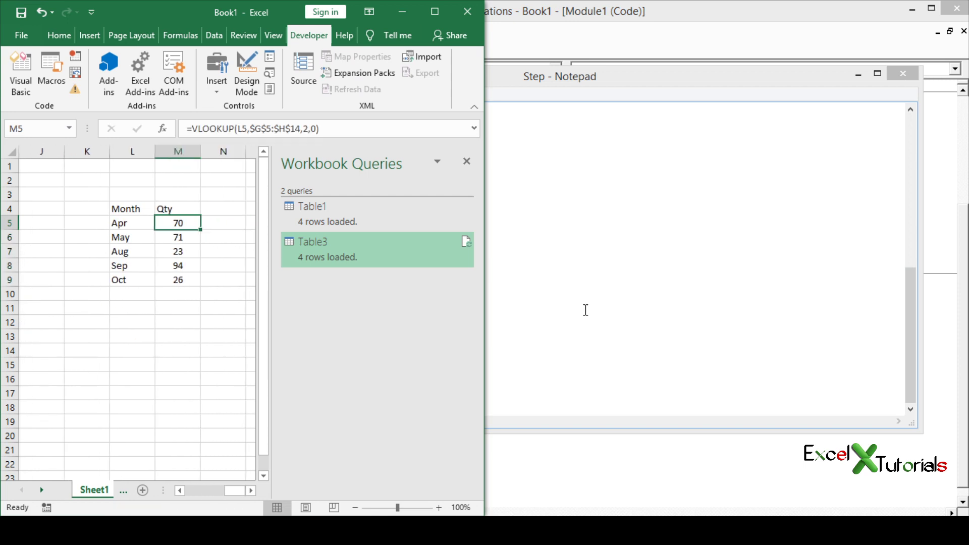
key("alt+Tab")
key("alt+Tab")
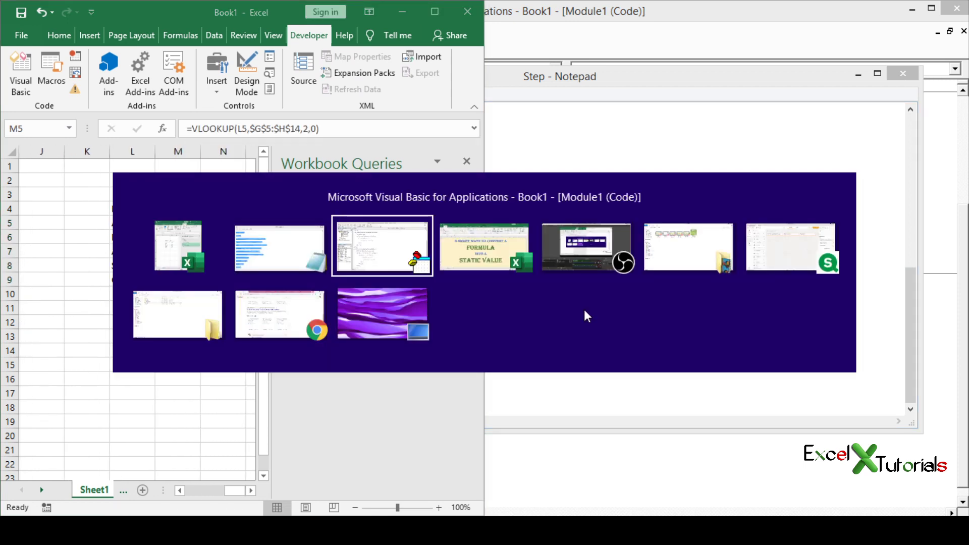
key("super+Right")
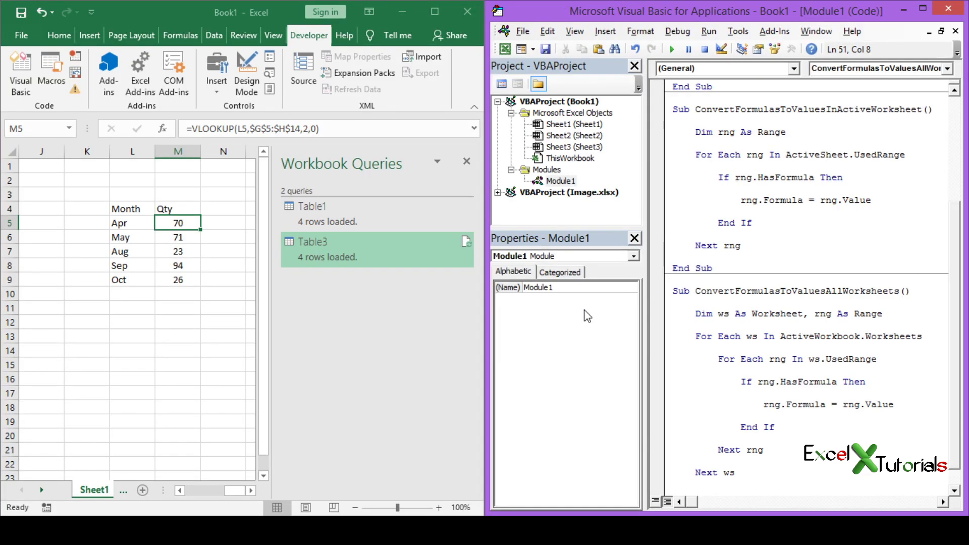
left_click(464, 162)
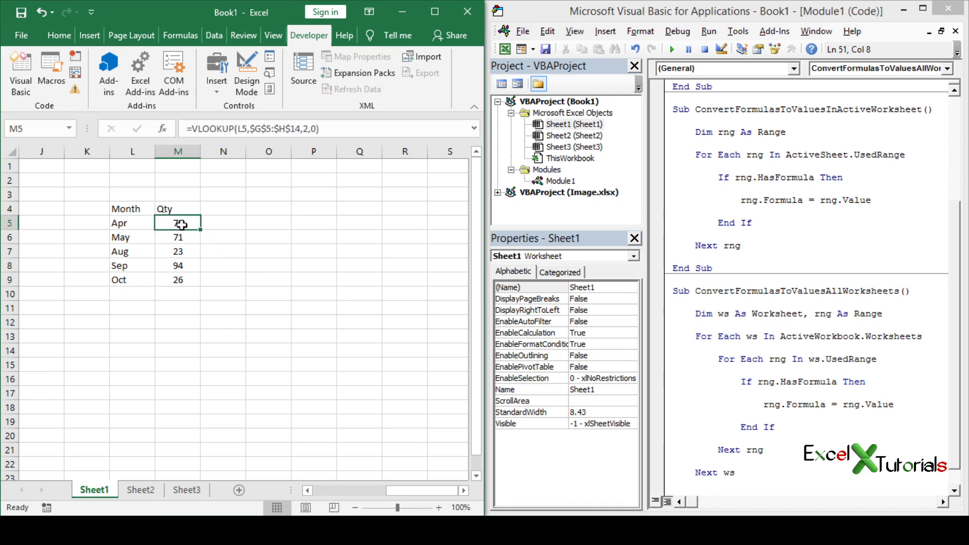
key("ctrl+shift+Down")
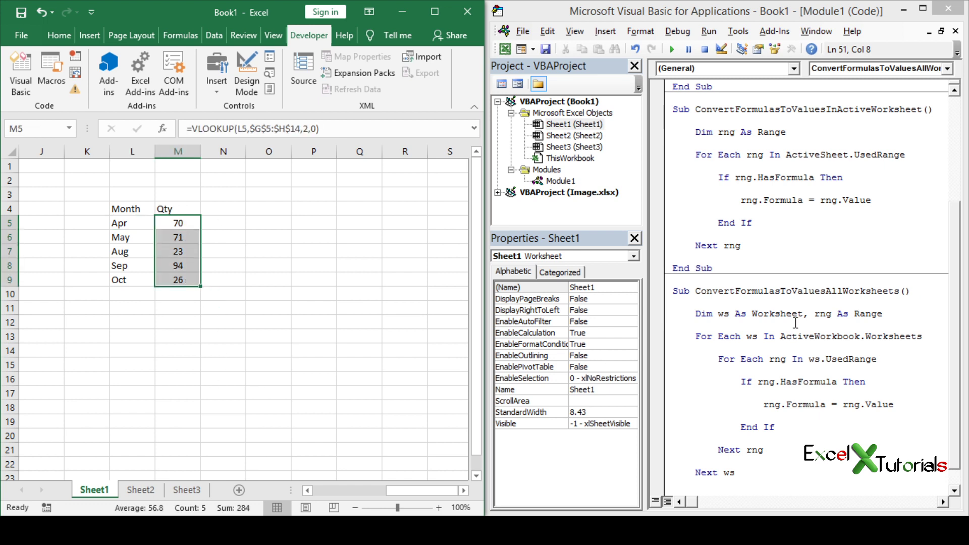
Step: Run ConvertFormulasToValuesInActiveWorksheet and confirm M5:M9 hold values, e.g. M5 70 and M6 71
left_click(861, 222)
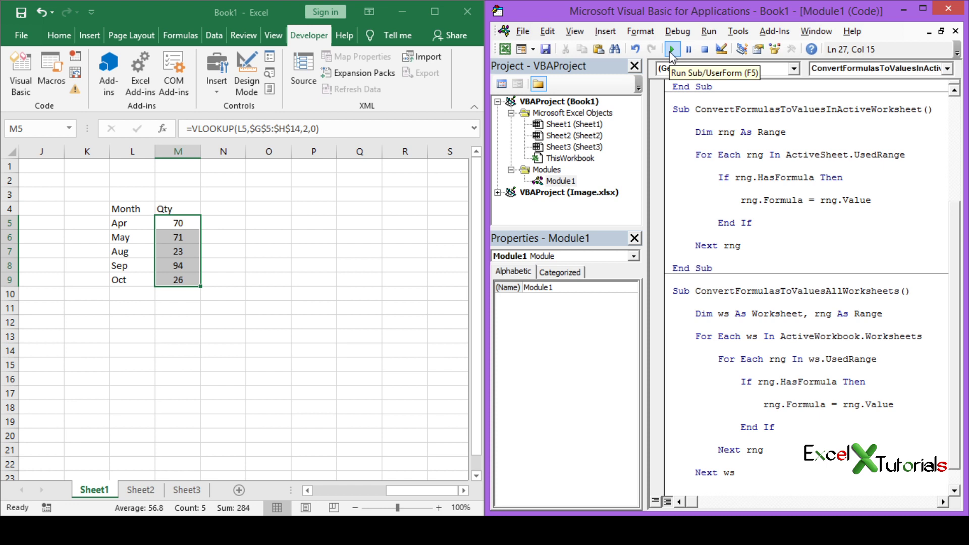
left_click(669, 51)
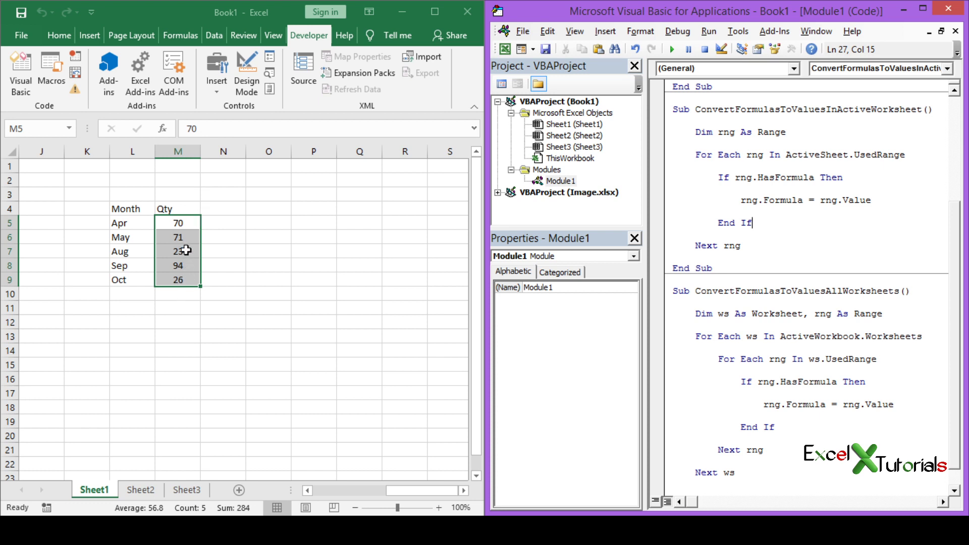
left_click(183, 241)
key("Down")
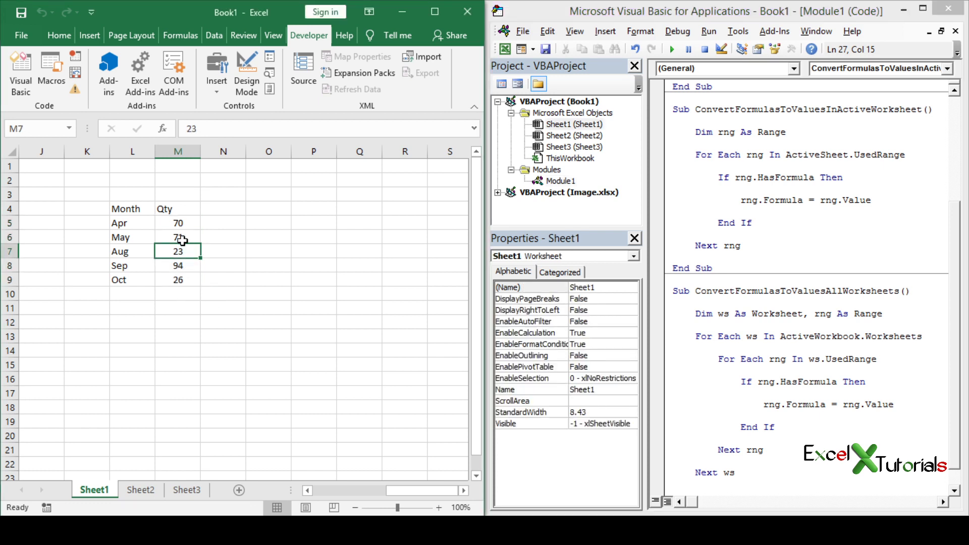
key("Down")
key("Down")
key("Up")
key("Up")
key("Up")
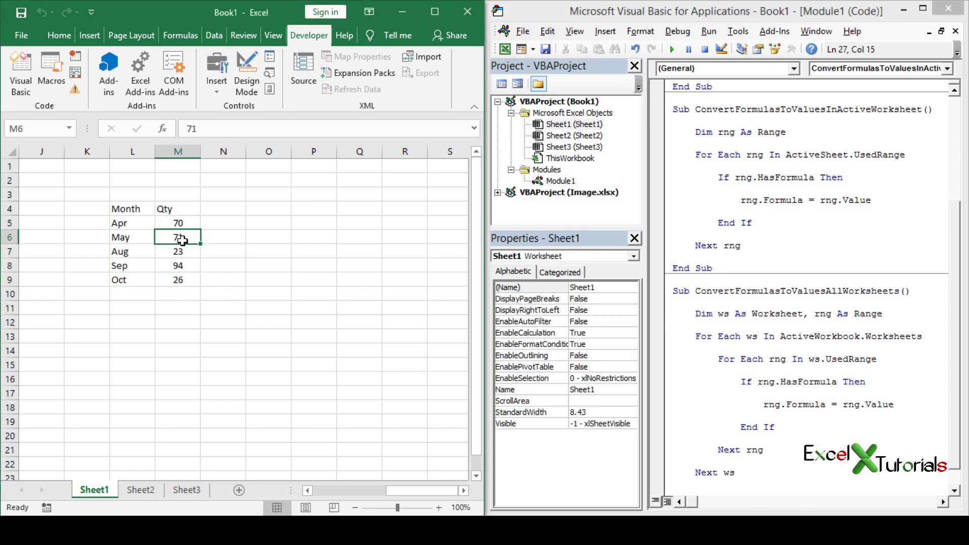
key("Up")
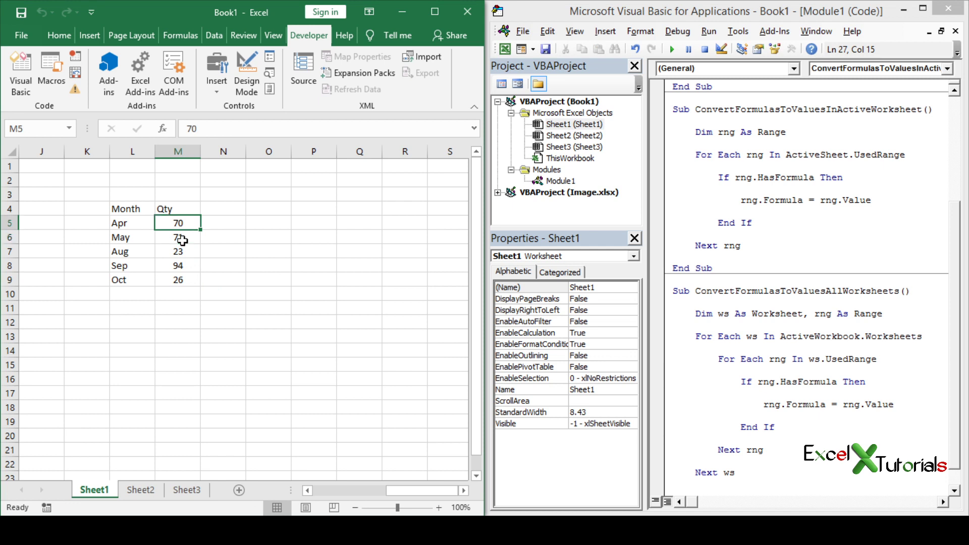